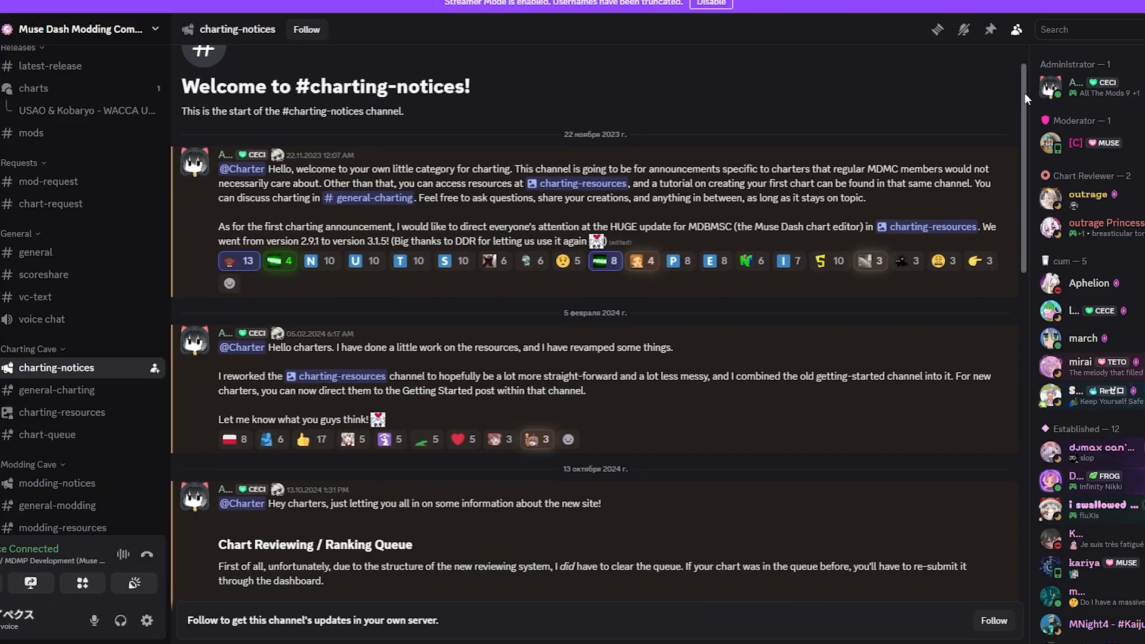
Step: Look through the Muse Dash Modding Community's charting-notices channel and the Muse Dash Charting Guides post in charting-resources
scroll(1024, 93, down, 5)
scroll(1031, 277, down, 10)
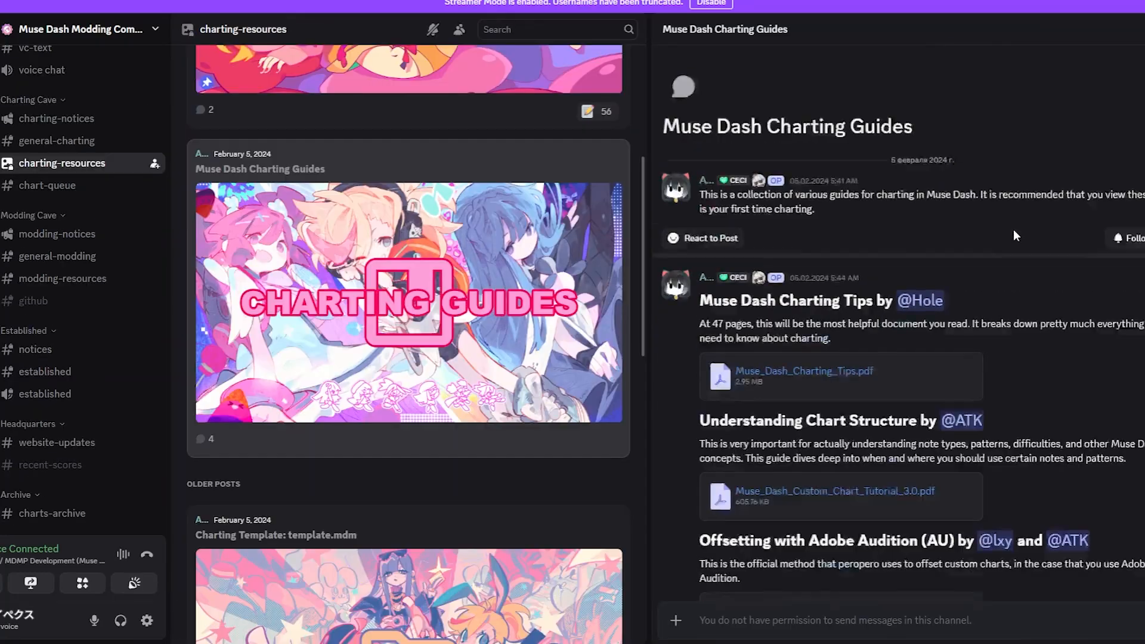
click(1143, 29)
click(1096, 84)
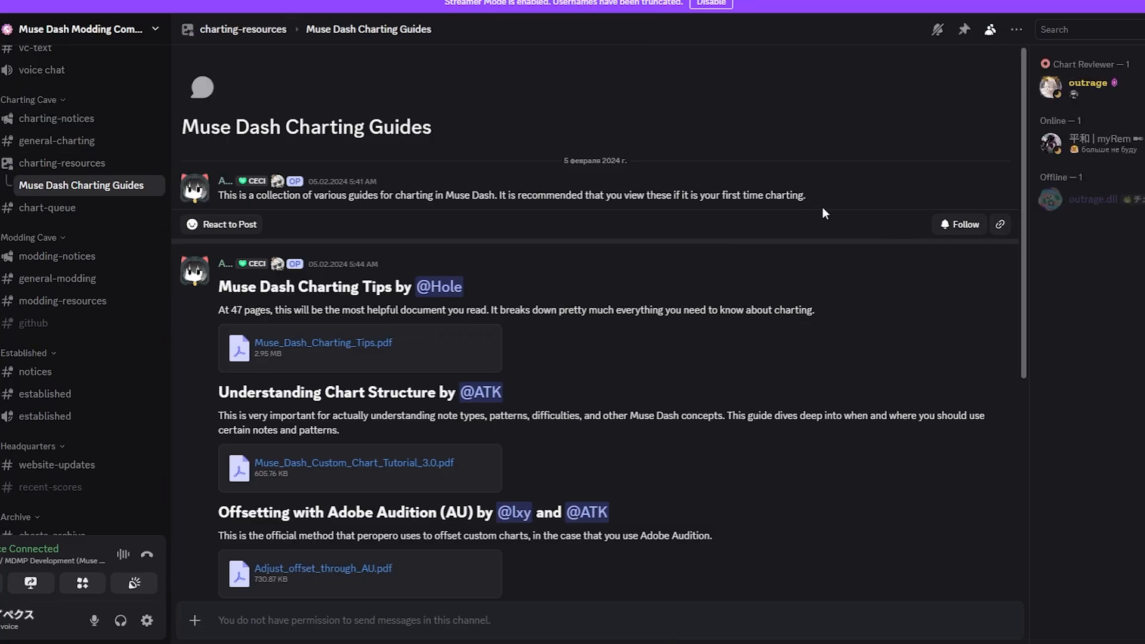
drag(1024, 186, 1024, 394)
click(243, 29)
scroll(507, 286, down, 10)
click(507, 256)
click(1142, 30)
click(1133, 87)
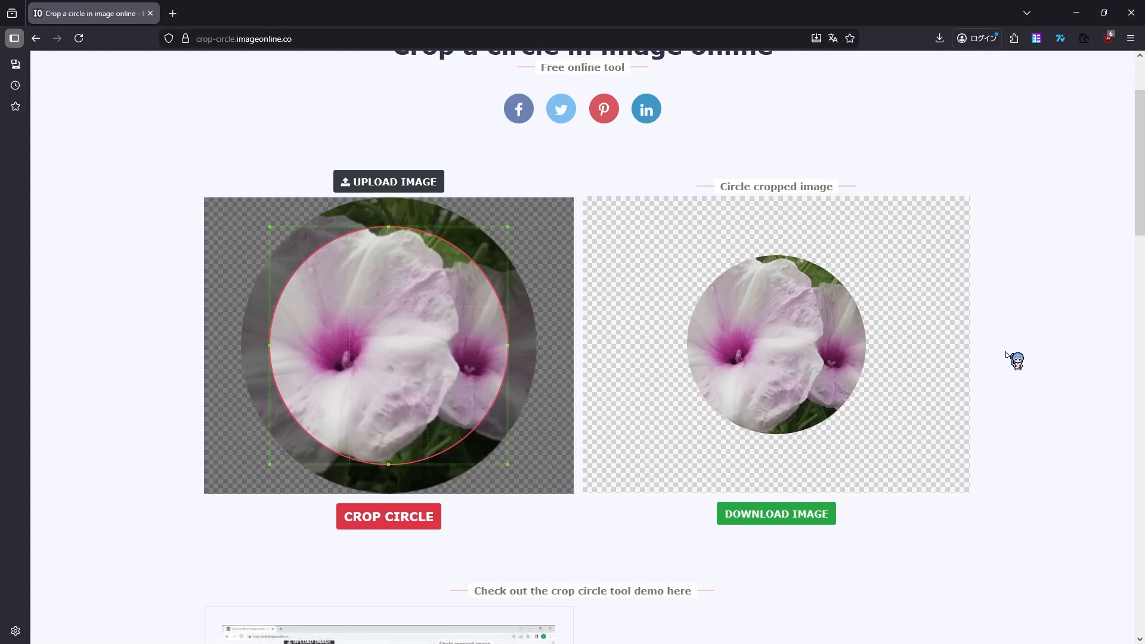
Step: Upload the cover artwork to the circle cropping page, expand the crop circle to the artwork's edges, and crop it
click(402, 195)
double_click(140, 92)
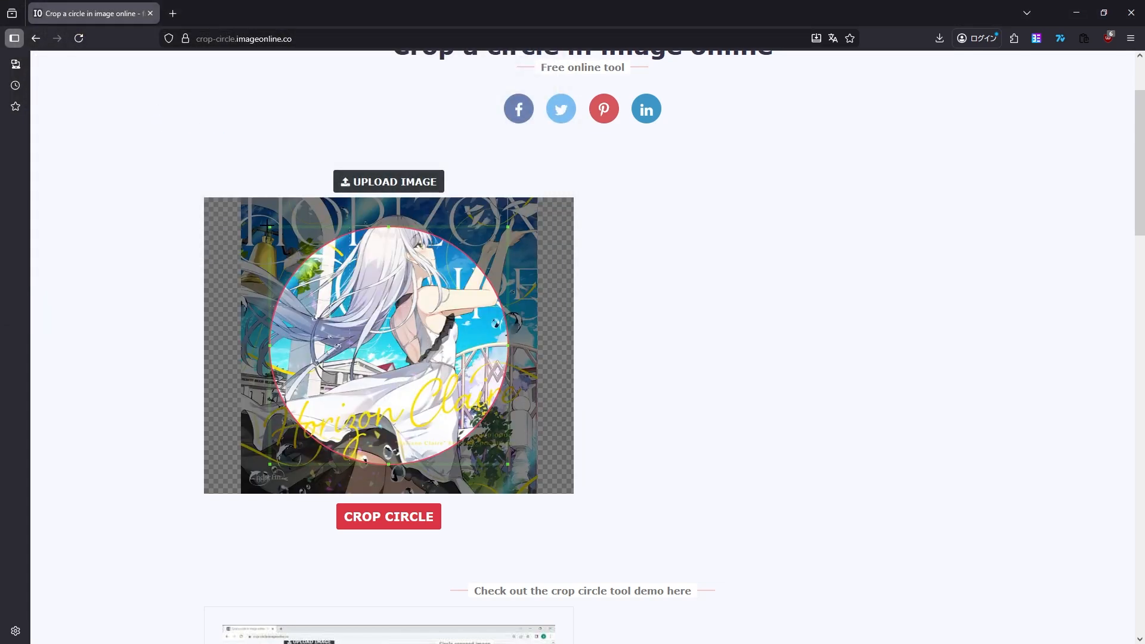
drag(268, 227, 209, 187)
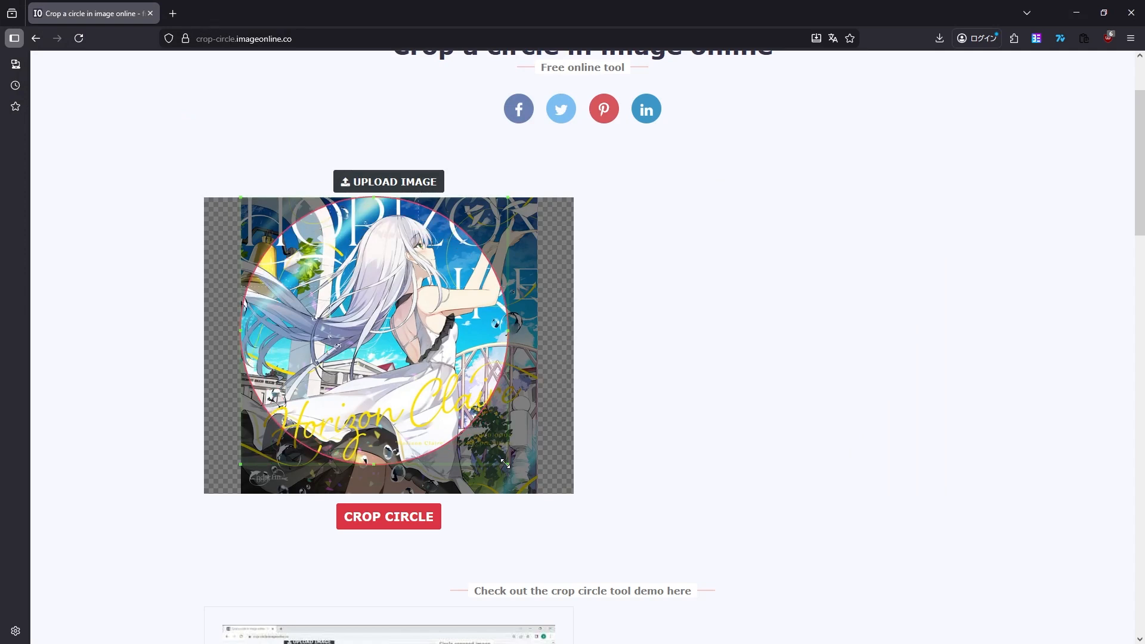
drag(505, 464, 621, 503)
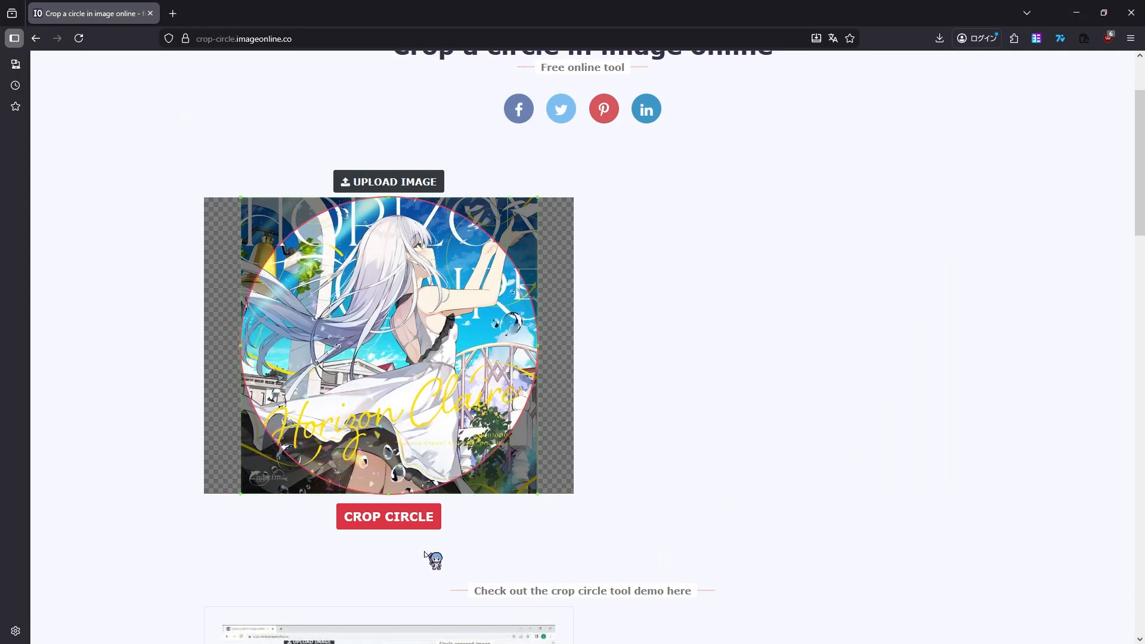
click(395, 518)
scroll(820, 537, up, 1)
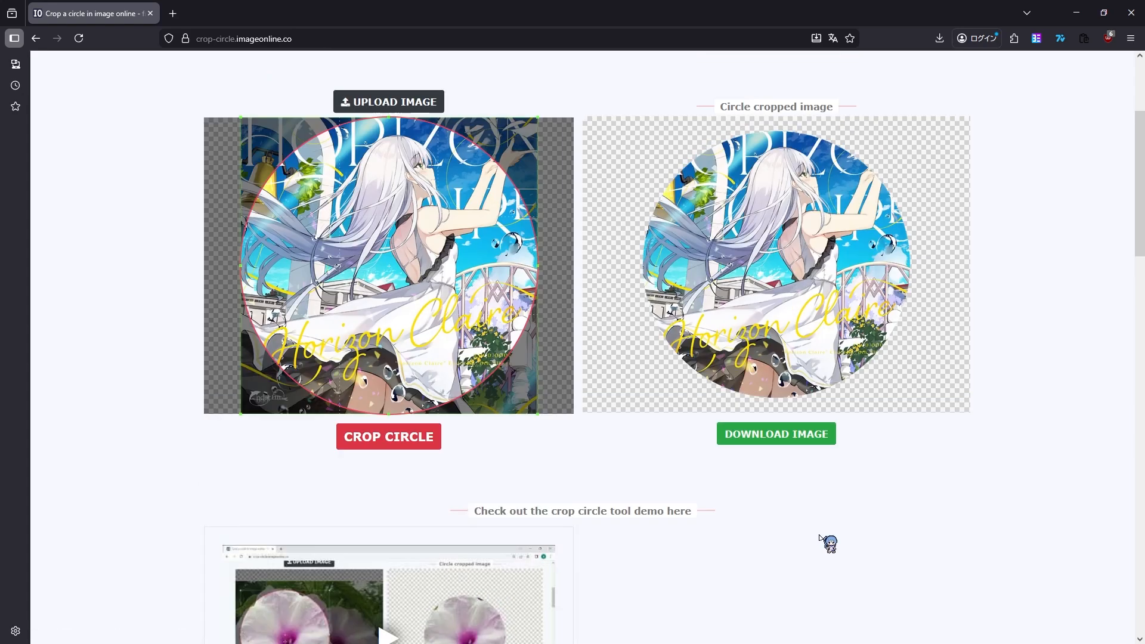
scroll(827, 544, up, 2)
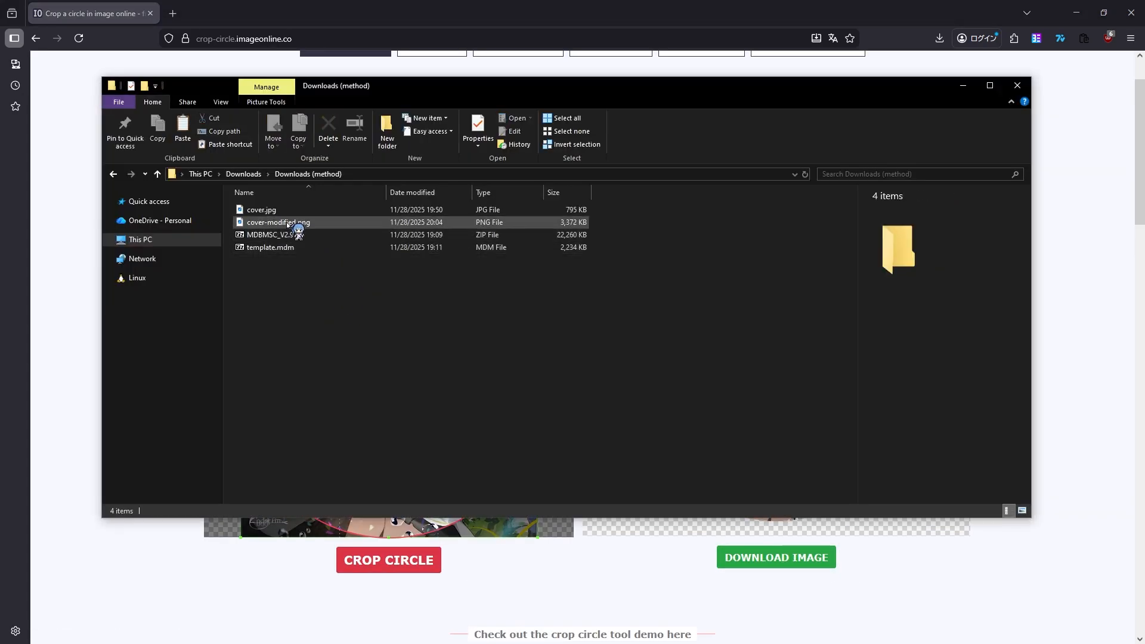
Step: Rename the cropped image cover-modified.png in Downloads (method) to cover.png
click(294, 222)
right_click(287, 222)
click(378, 606)
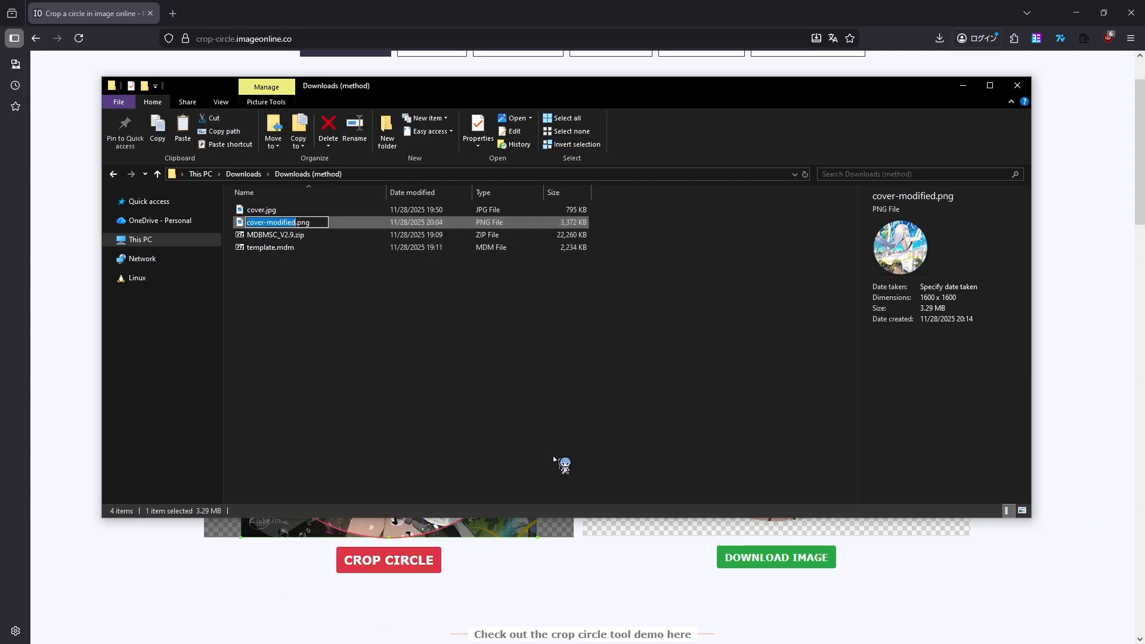
text(co)
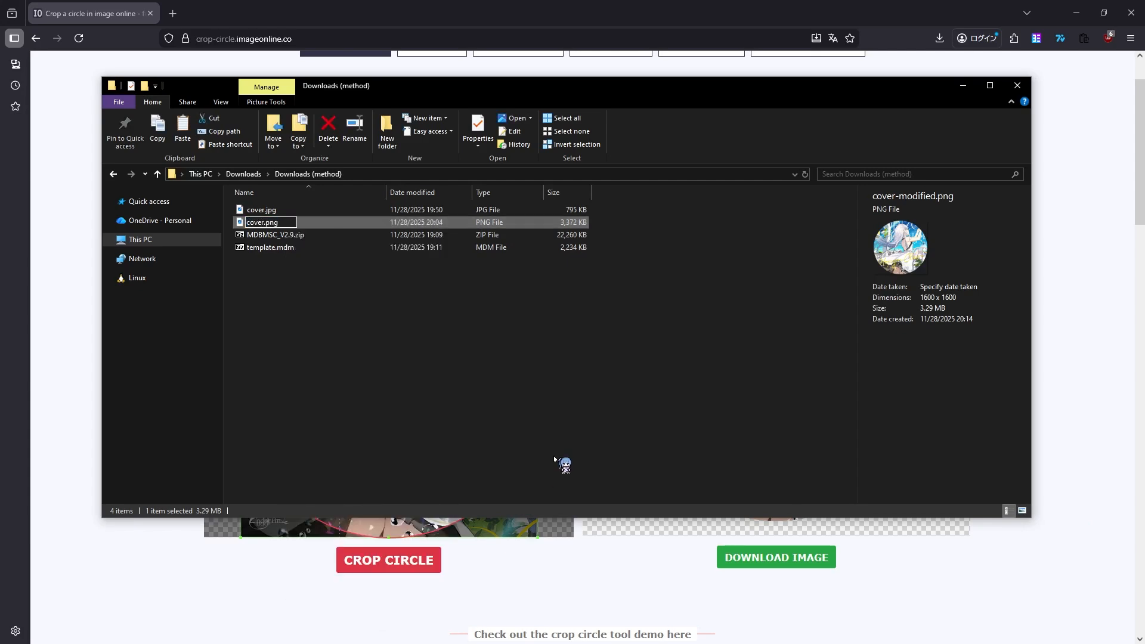
key(Return)
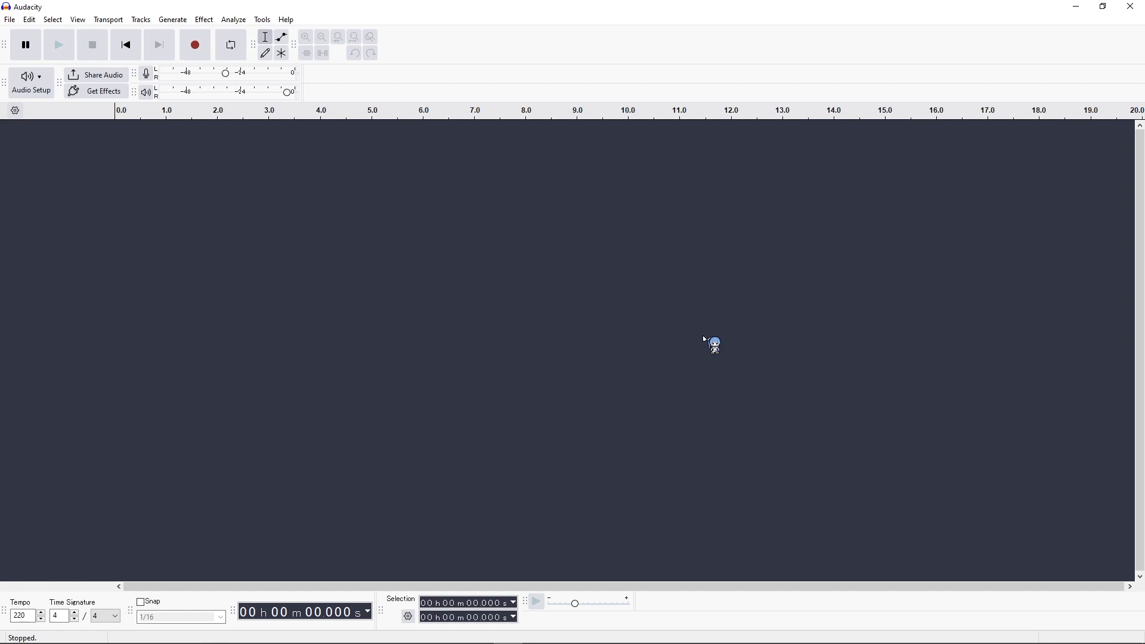
Step: In Audacity, switch the timeline to Beats and Measures and the time and selection displays to bar:beat:tick
click(15, 112)
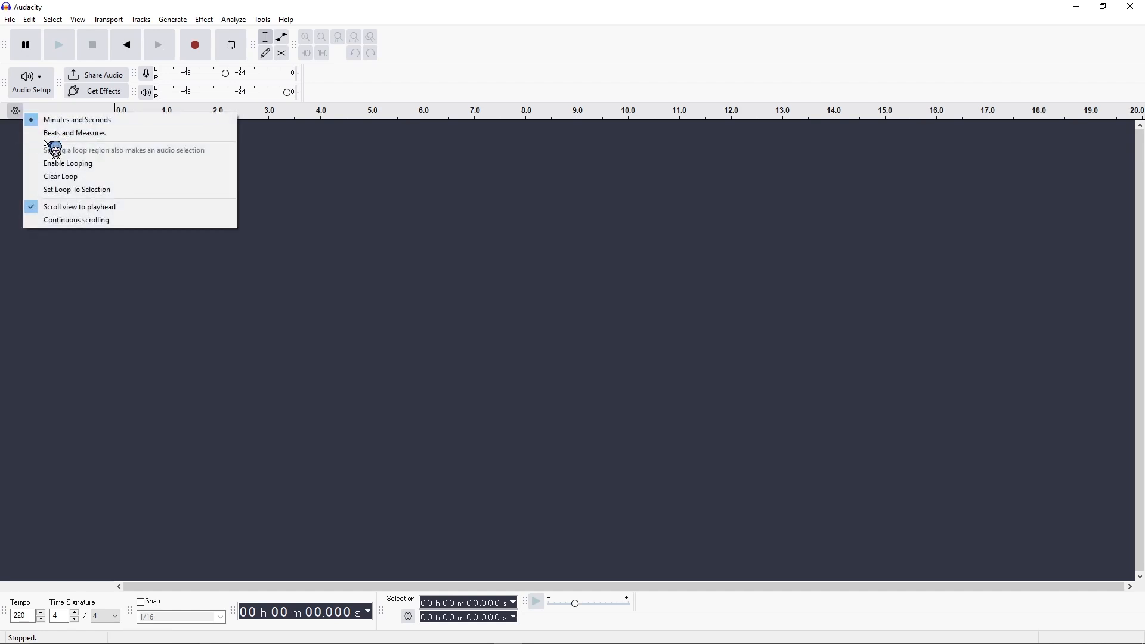
click(52, 133)
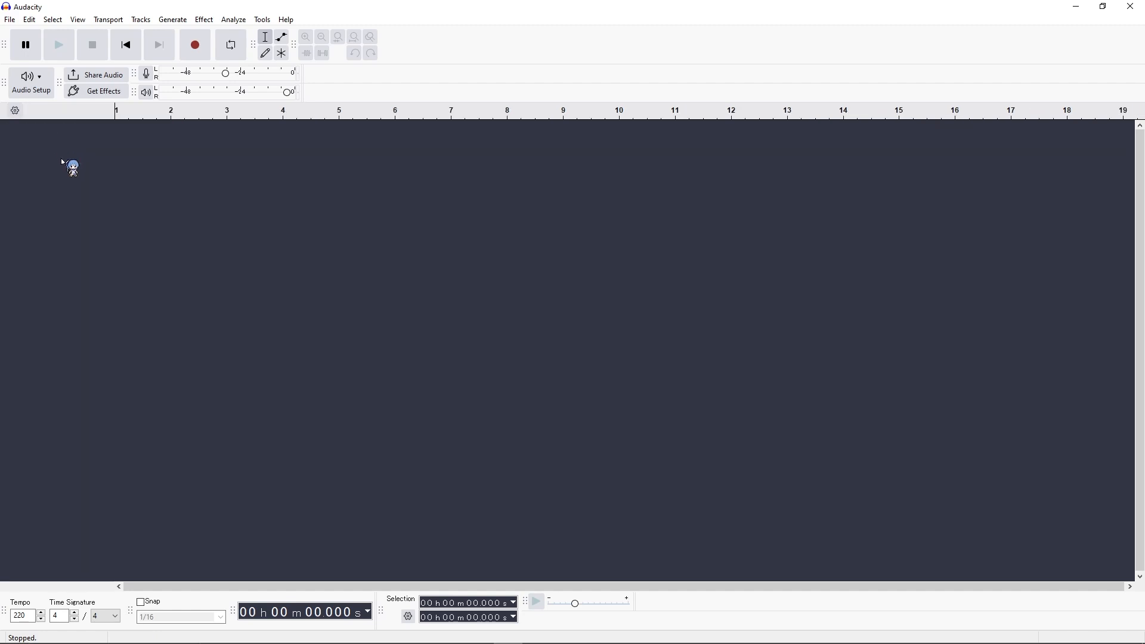
click(369, 613)
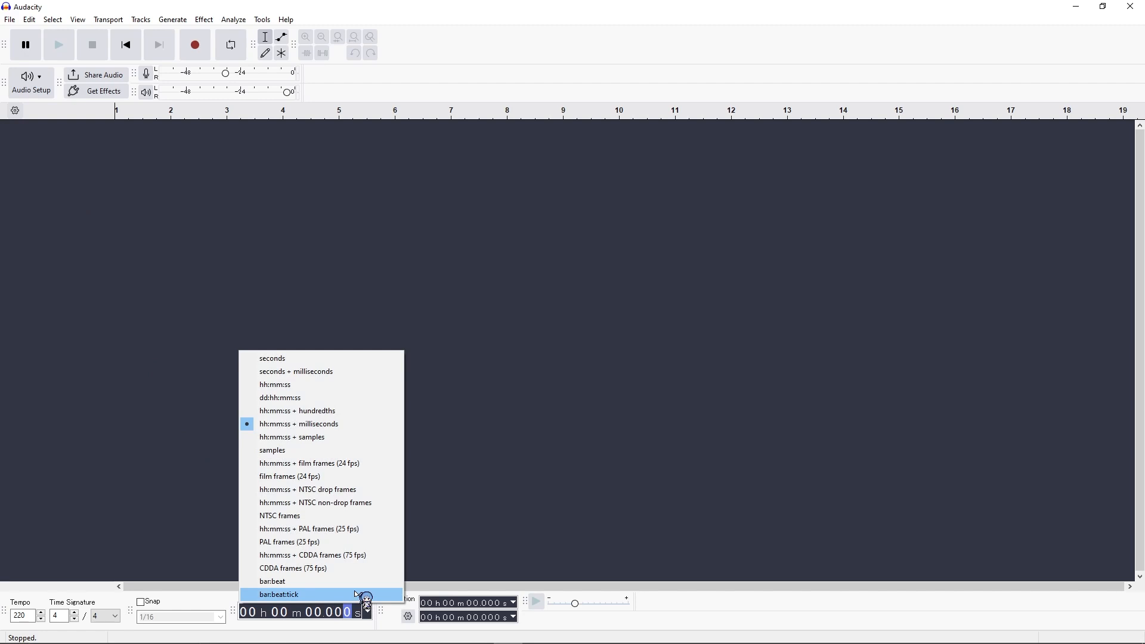
click(359, 595)
click(510, 605)
click(508, 595)
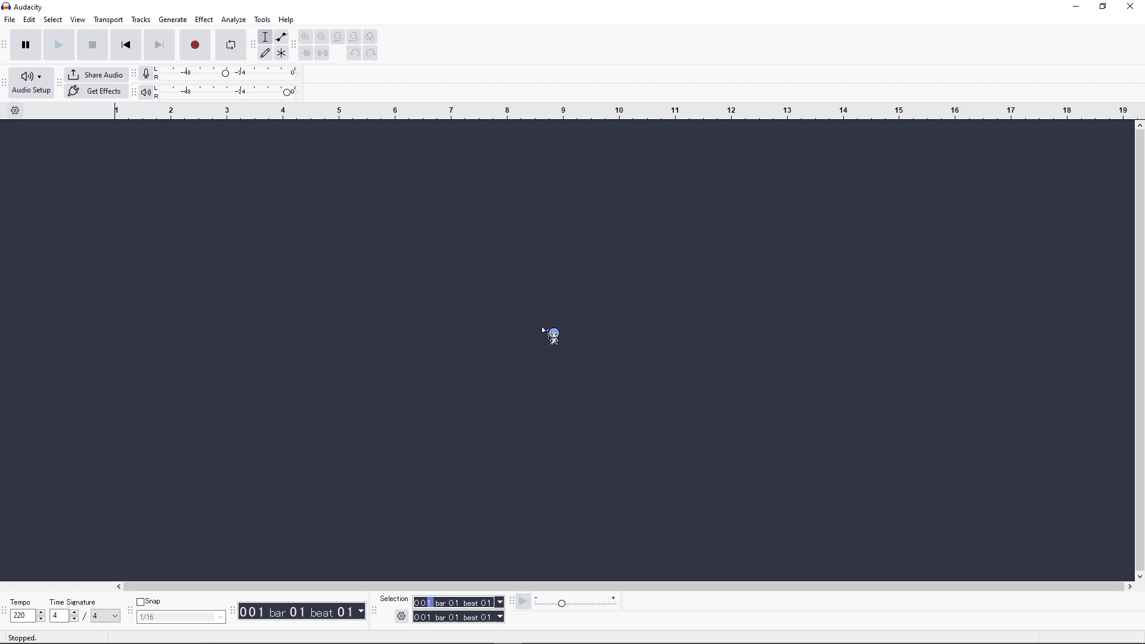
Step: Set the project tempo to 135 and import Endorfin. Mintblue Girl.flac from Downloads (method) as a track
click(35, 616)
double_click(32, 618)
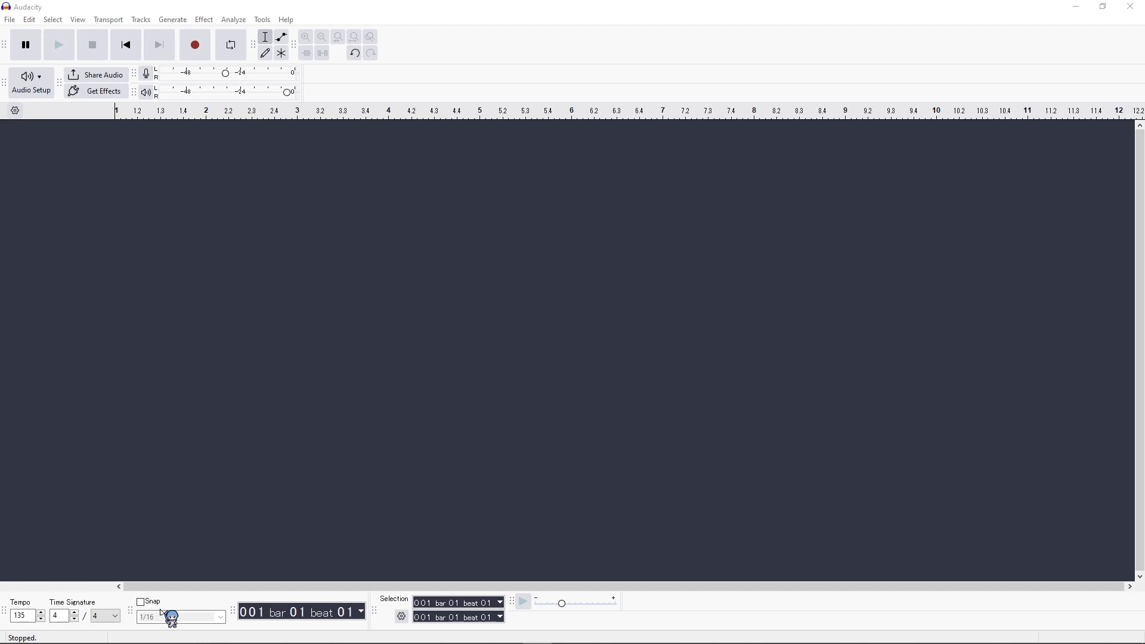
drag(1144, 96, 400, 55)
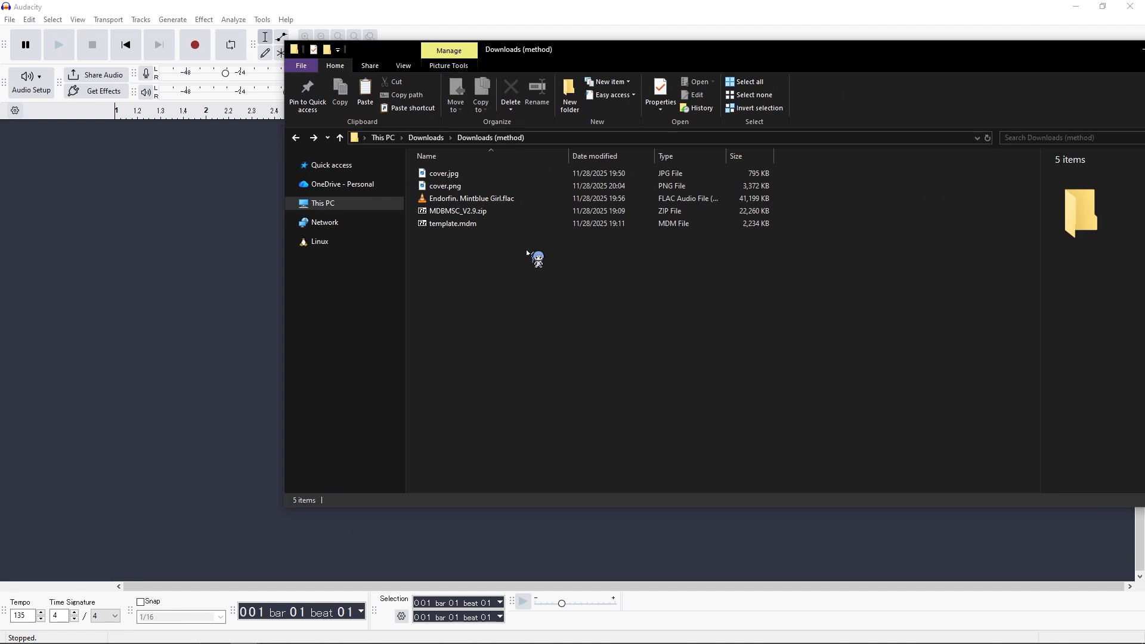
drag(483, 200, 97, 245)
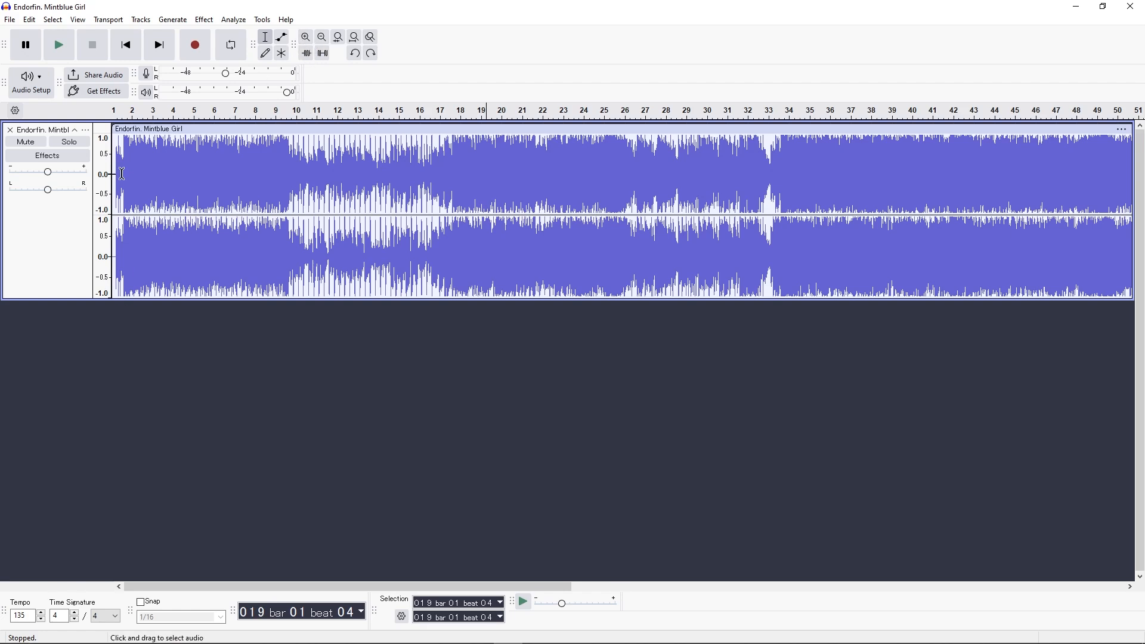
Step: Locate the song's first strong beat near the track start and place the cursor at its onset
click(126, 174)
click(312, 42)
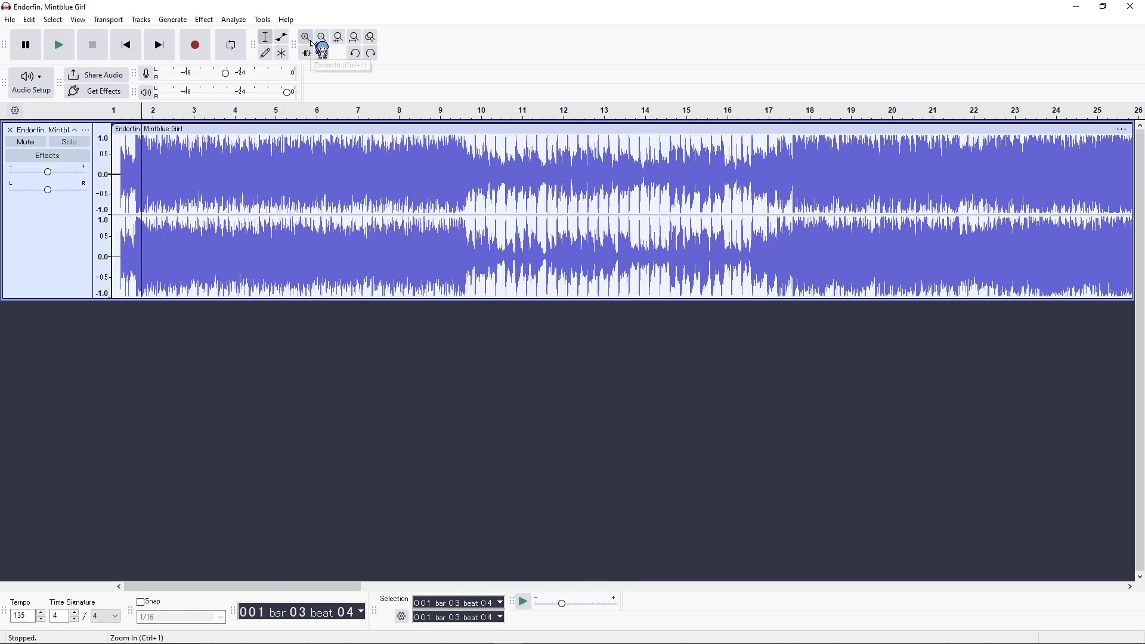
click(312, 42)
click(313, 42)
click(312, 42)
click(312, 42)
click(312, 42)
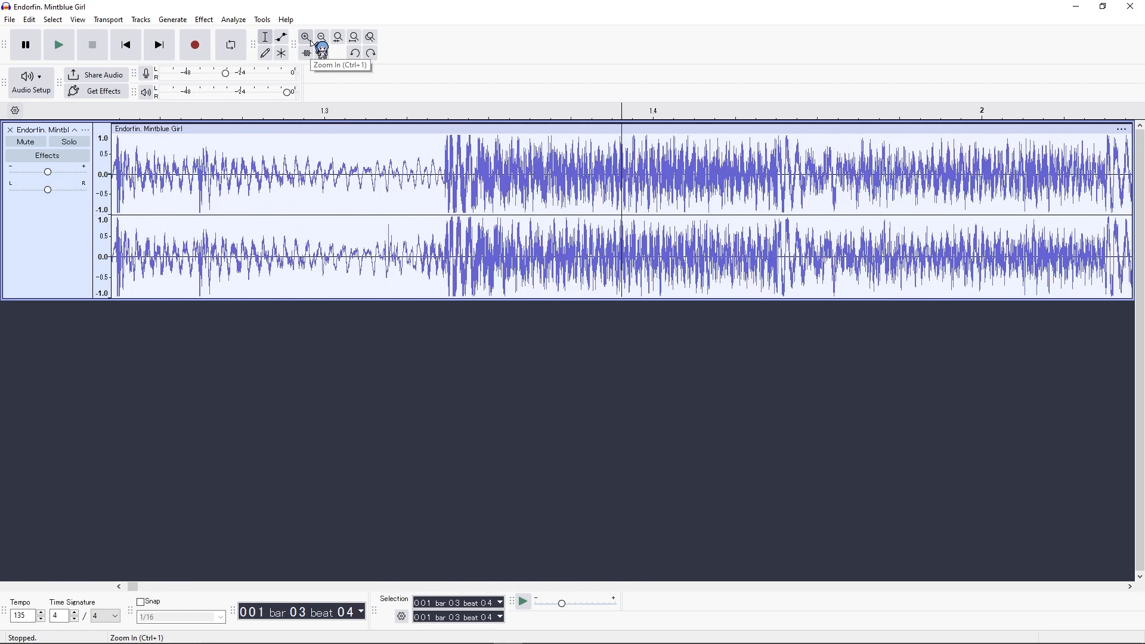
click(445, 161)
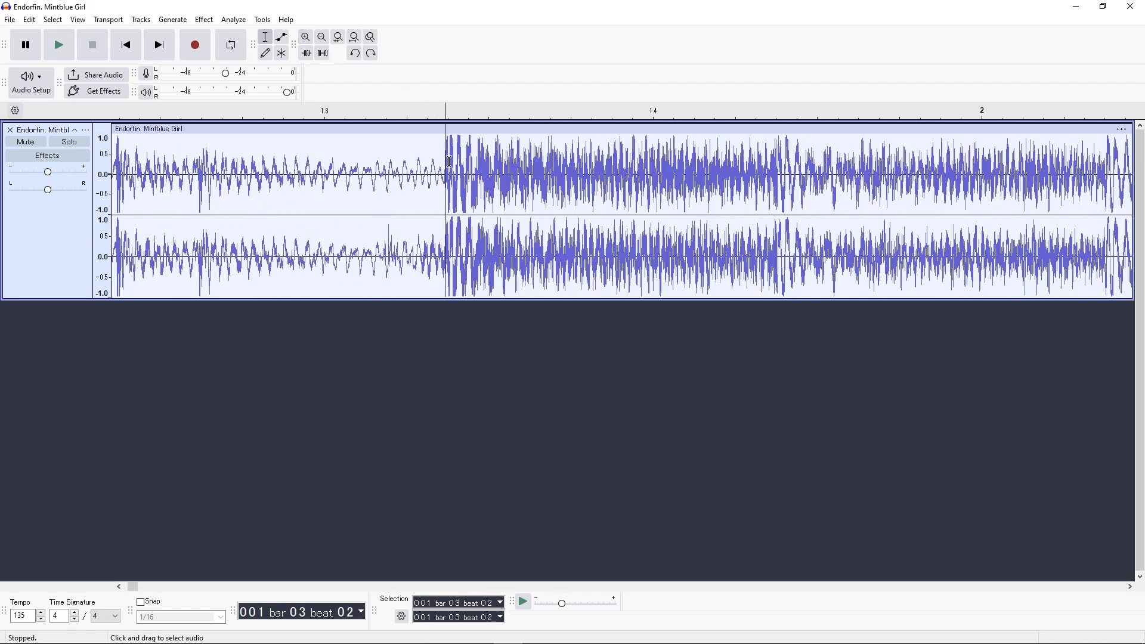
Step: Set the selection start and end to bar 2, beat 1, tick 1 and move the clip so its first strong beat begins there
click(656, 170)
click(996, 192)
click(489, 602)
text(1)
click(489, 617)
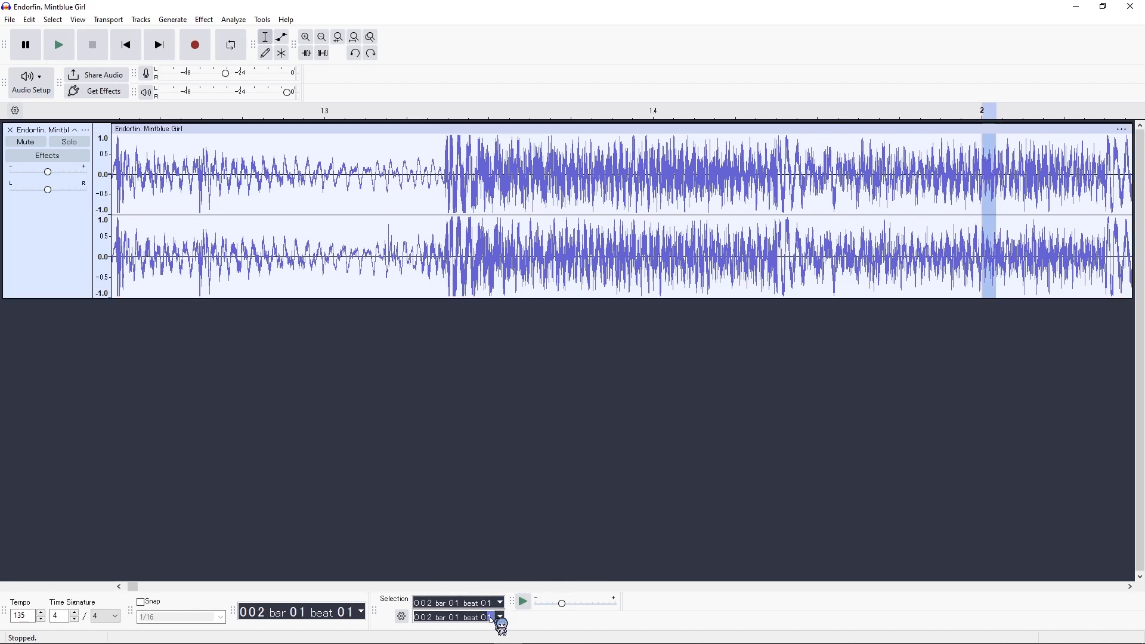
text(1)
drag(443, 127, 971, 121)
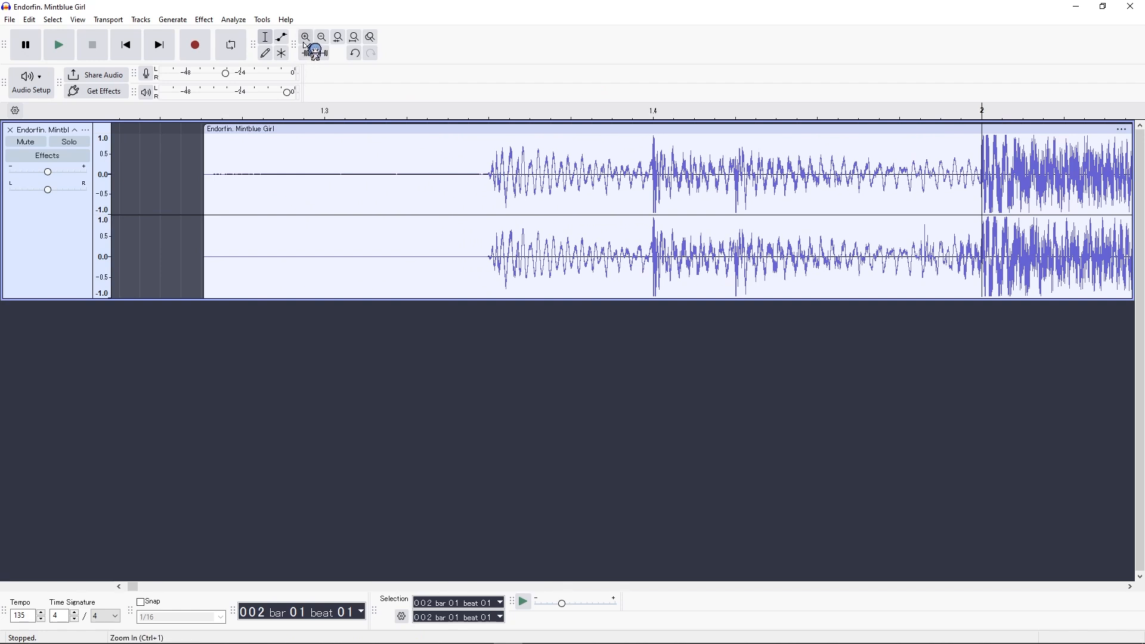
Step: Fine-tune the clip's position at waveform level so the first strong beat's onset sits on the bar 2 line
click(306, 37)
click(306, 37)
click(306, 37)
click(306, 37)
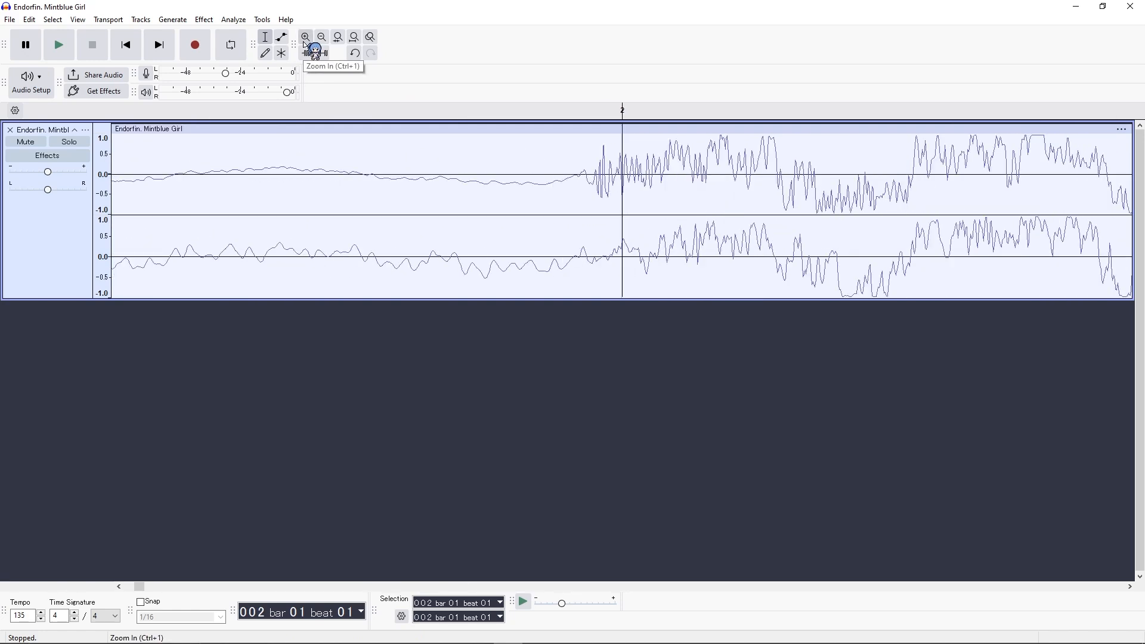
drag(666, 125, 703, 127)
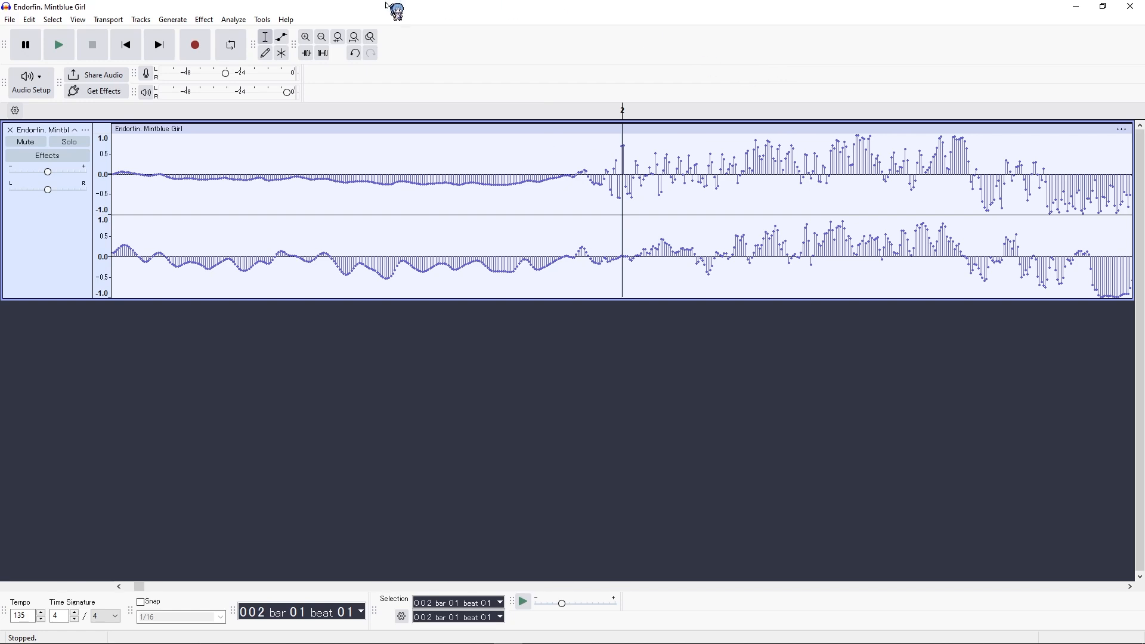
Step: Check the clip's timing by comparing the waveform peaks with the beat positions through bars 2 and 3
click(322, 37)
click(322, 37)
click(322, 38)
click(323, 37)
click(322, 37)
click(323, 38)
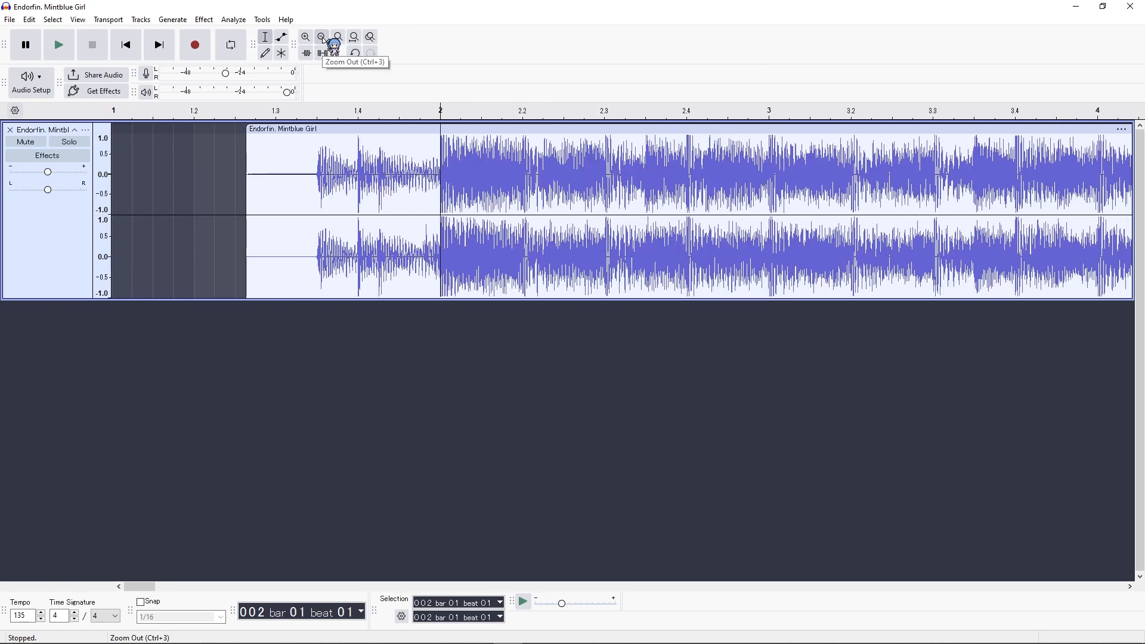
click(523, 149)
click(607, 147)
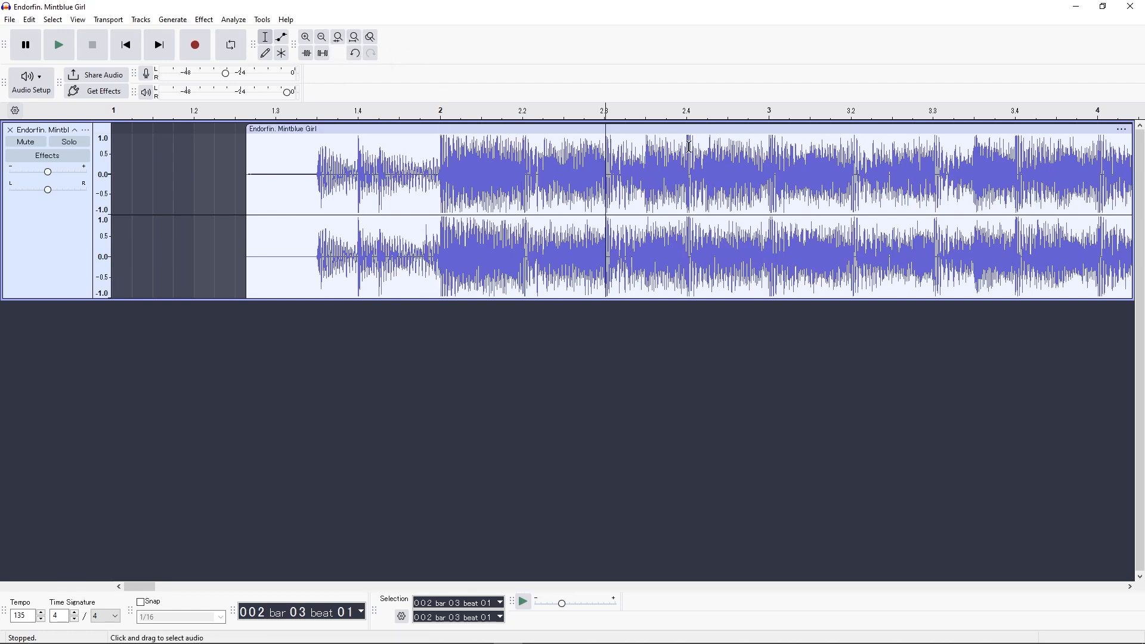
click(689, 146)
click(771, 147)
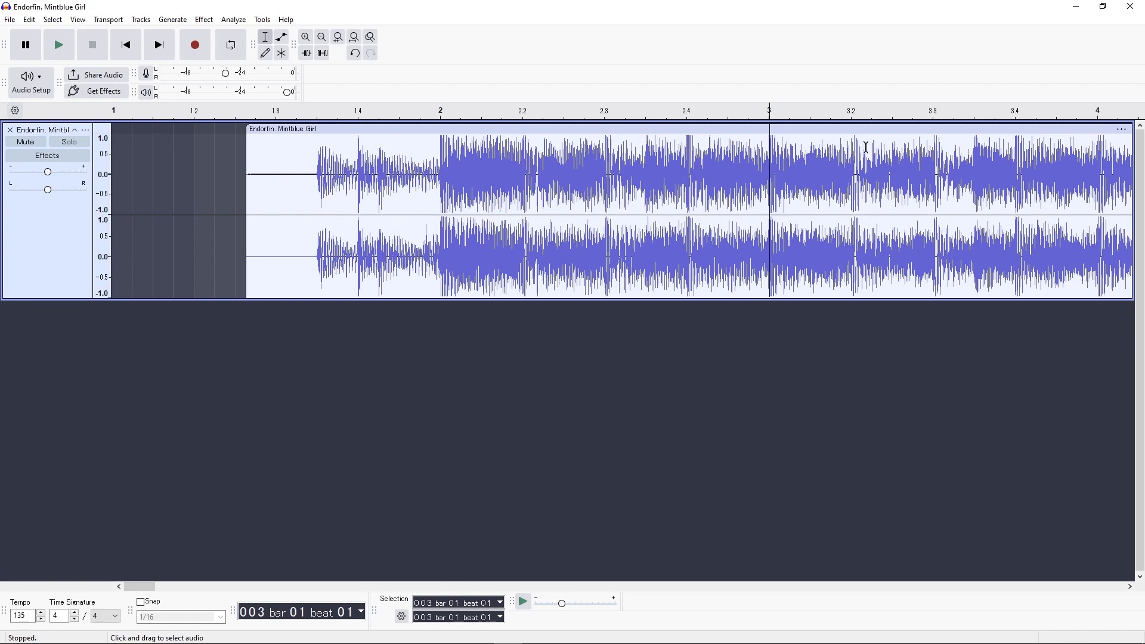
click(852, 145)
click(1017, 148)
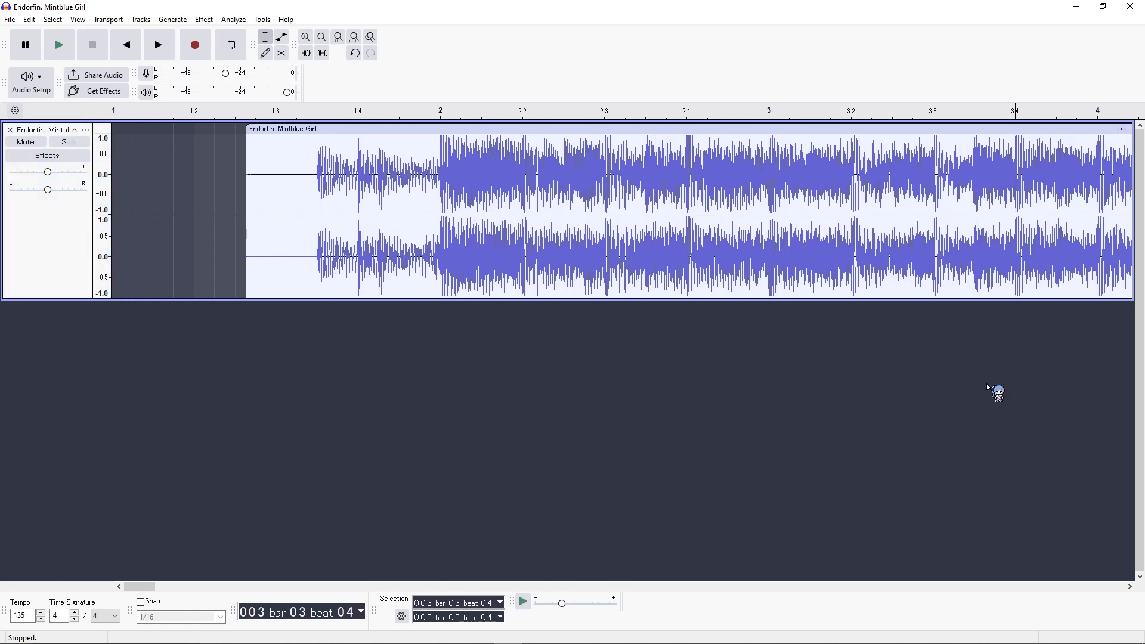
Step: Start an audio export of the full song to the computer and choose Ogg Vorbis as the format
click(323, 38)
click(325, 38)
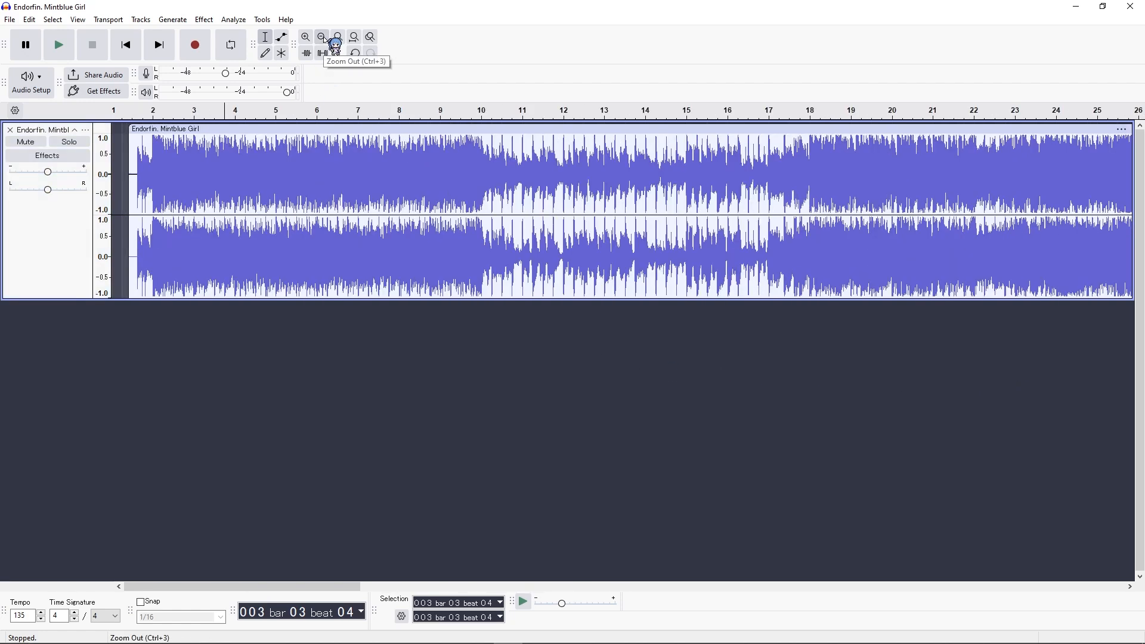
click(324, 39)
click(324, 38)
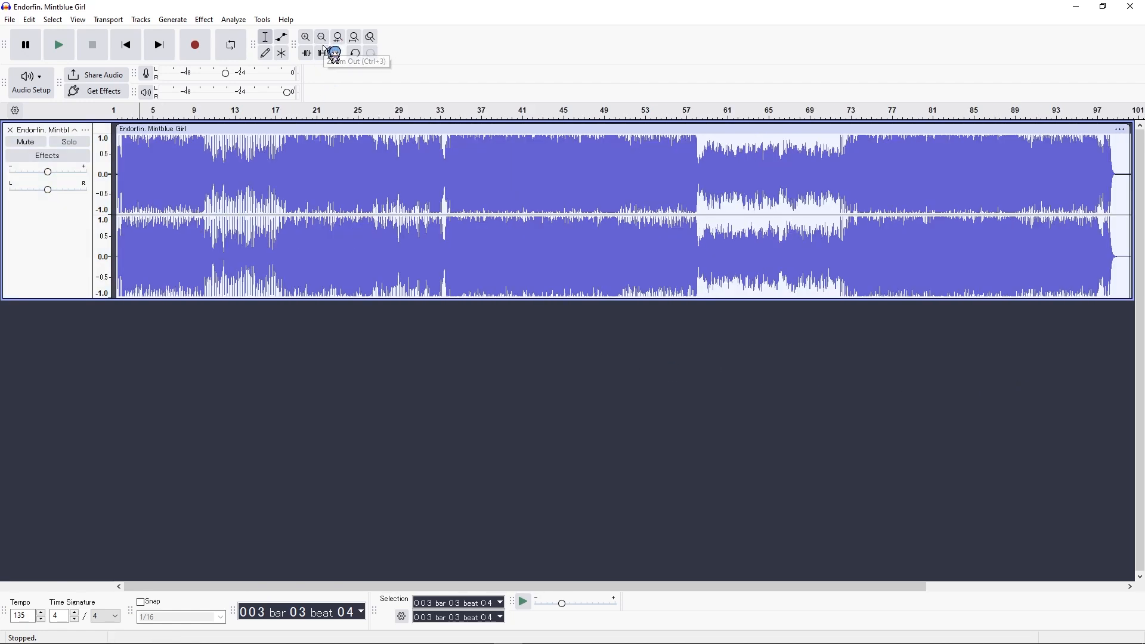
click(12, 20)
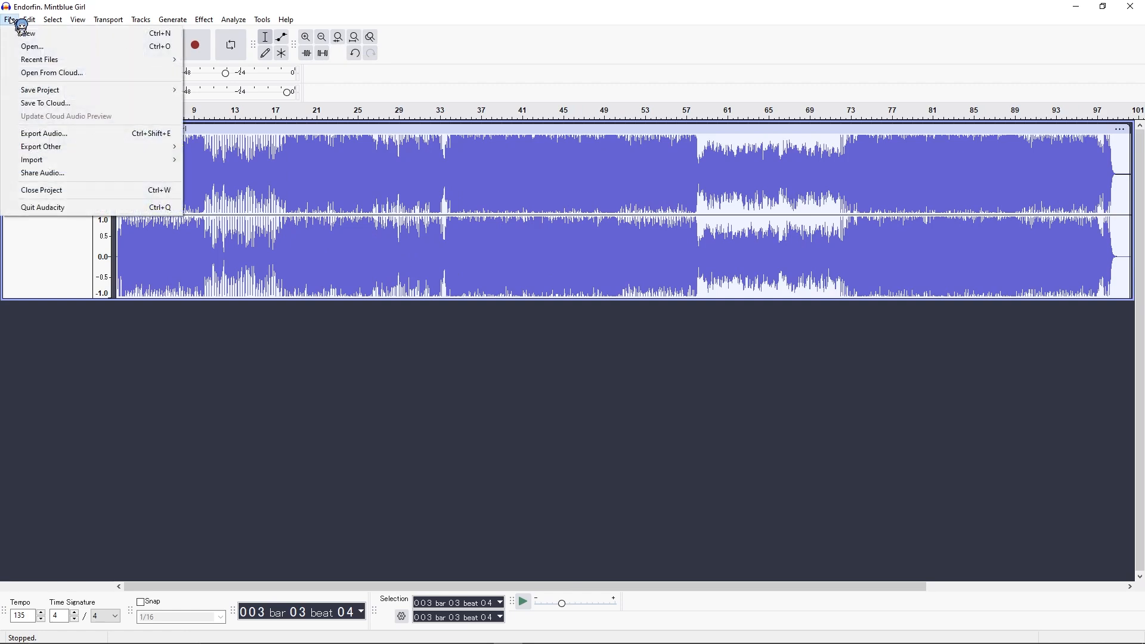
click(40, 135)
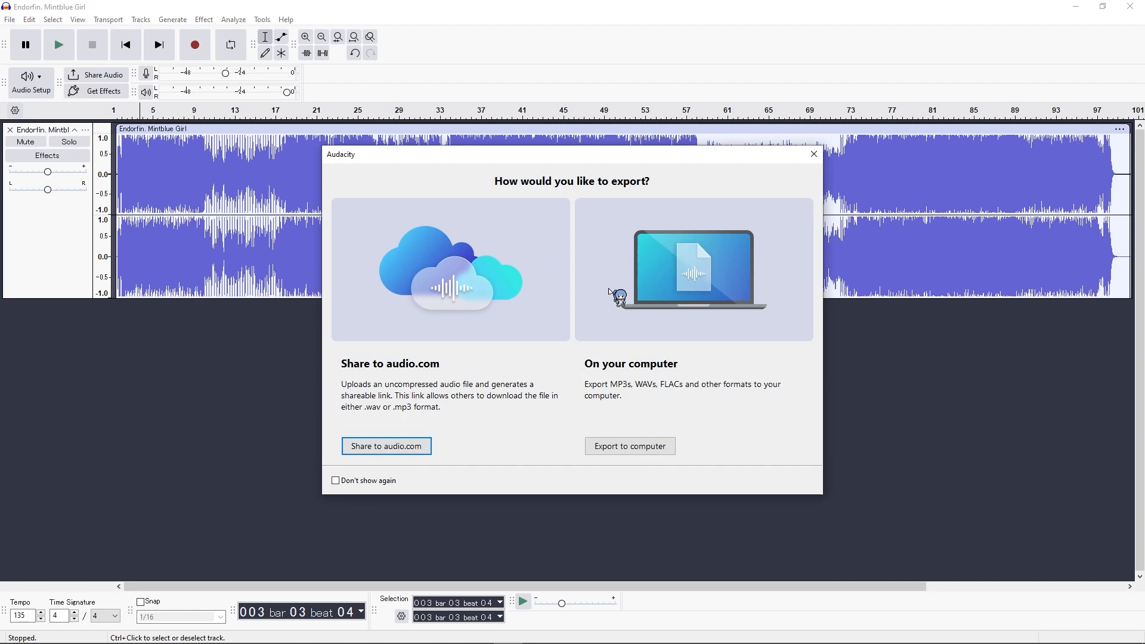
click(655, 453)
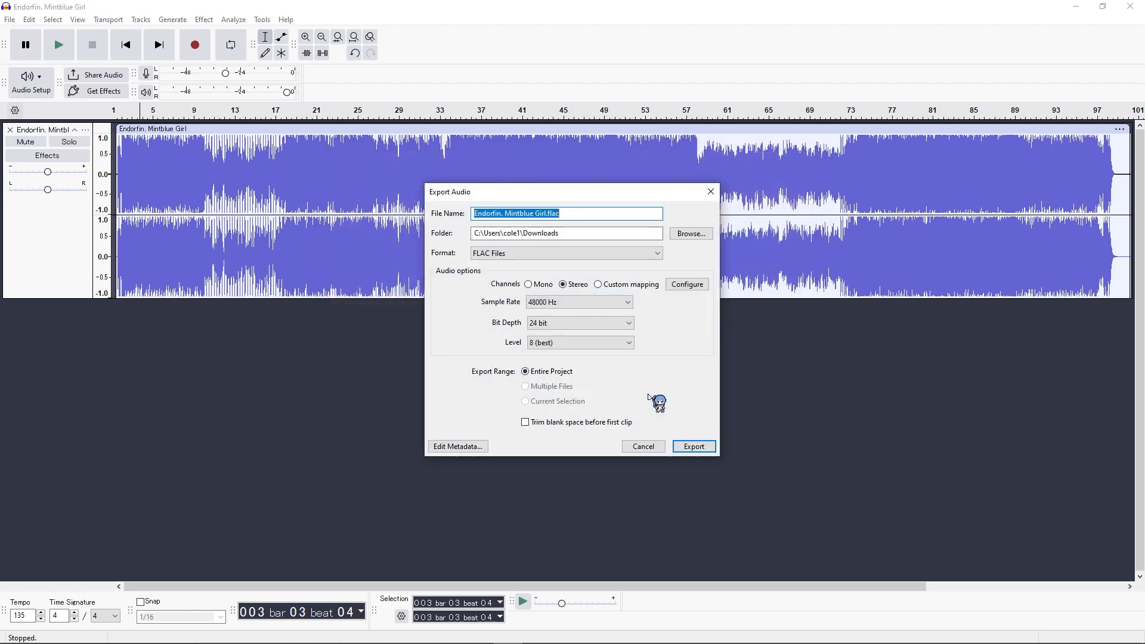
click(589, 257)
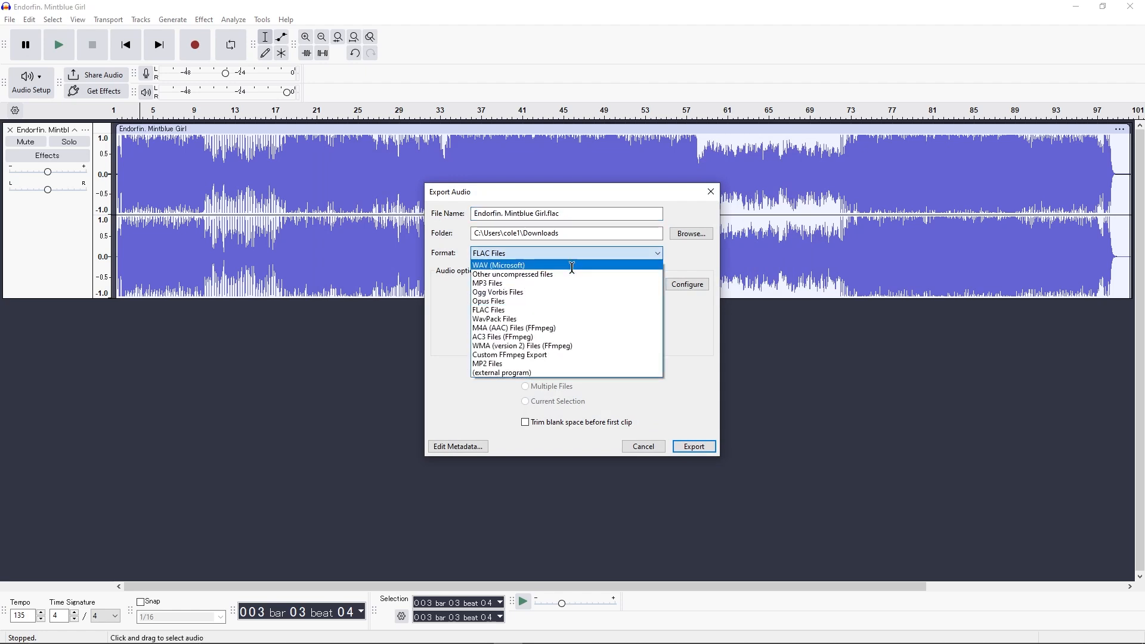
click(544, 291)
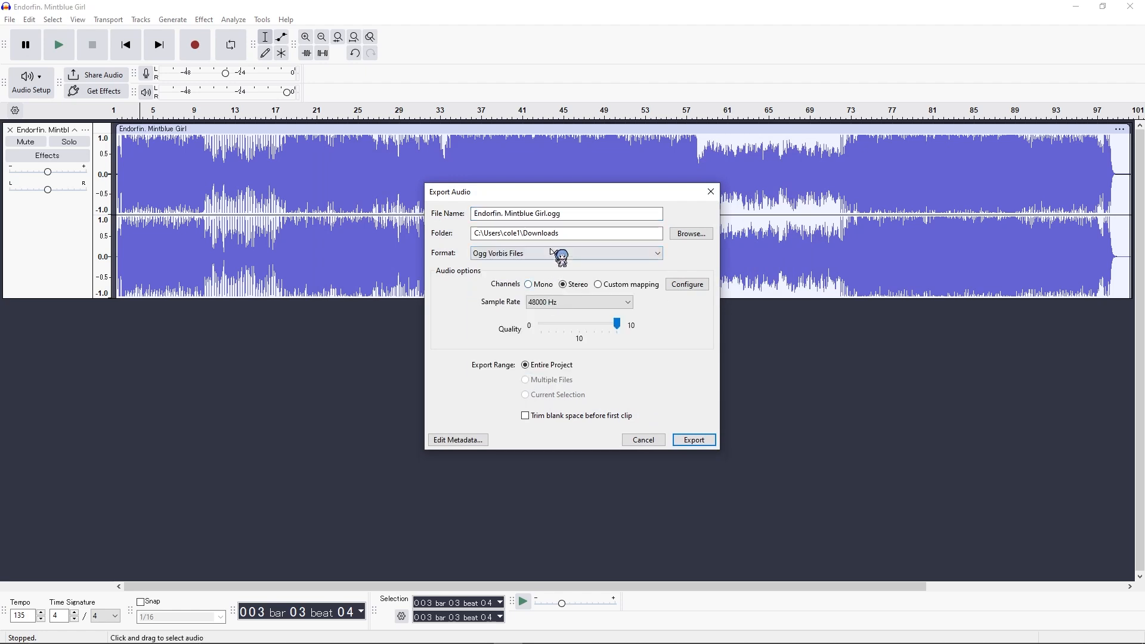
Step: Name the file music.ogg and export the entire project to the Downloads folder at a 48000 Hz sample rate
click(546, 213)
key(ctrl+a)
text(m)
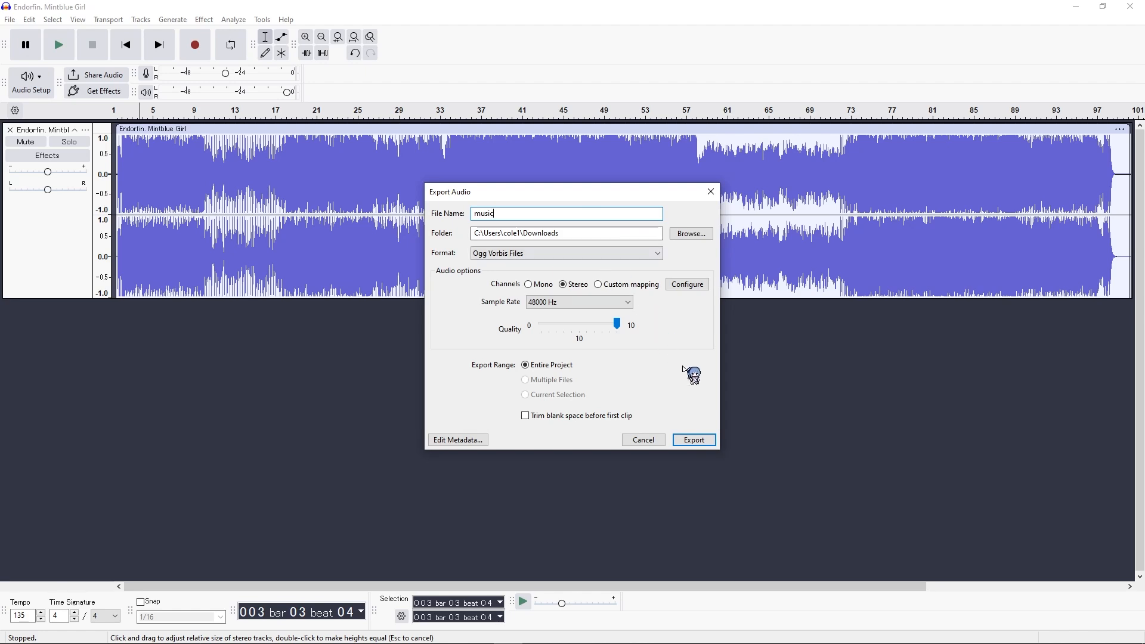
click(615, 303)
click(614, 303)
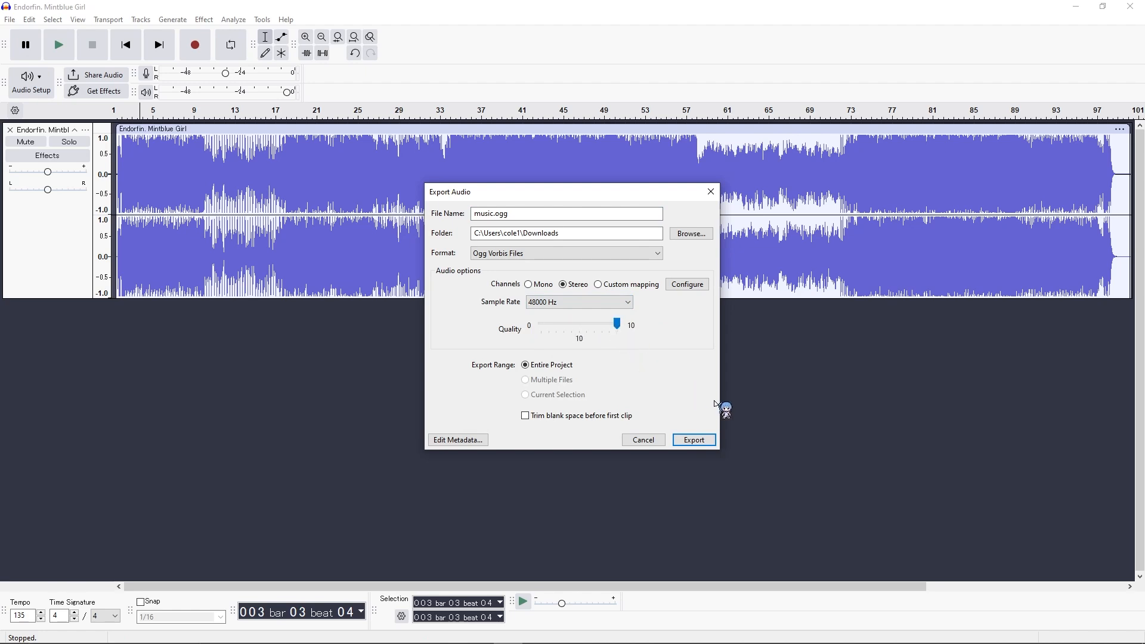
click(691, 442)
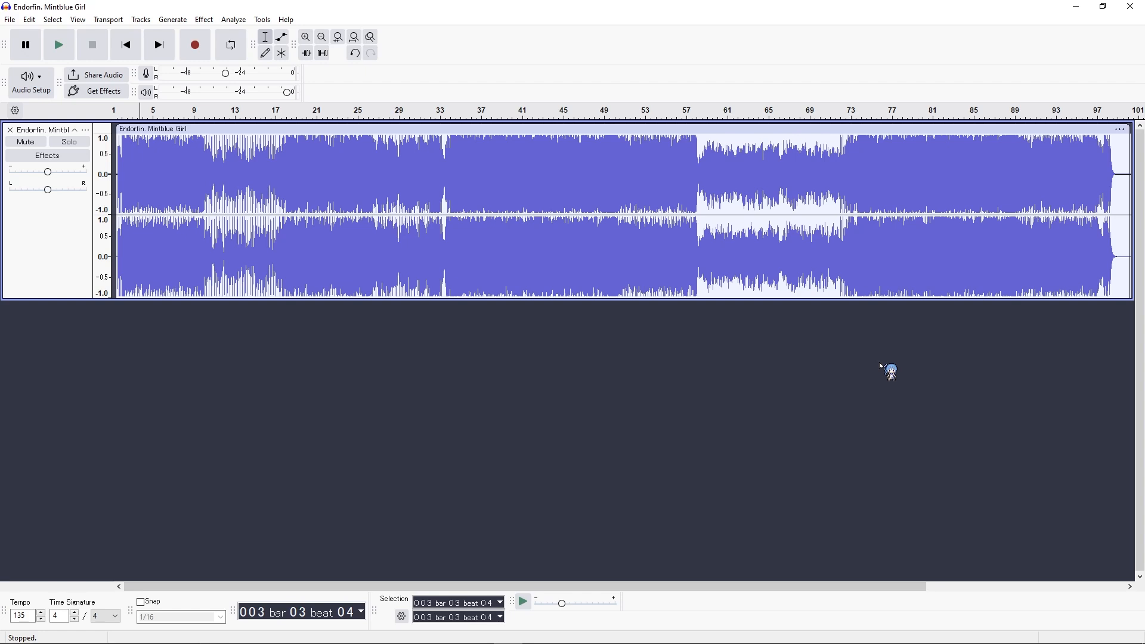
Step: Play the song from about bar 71, beat 4 to preview the section following the quiet part
key(ctrl+z)
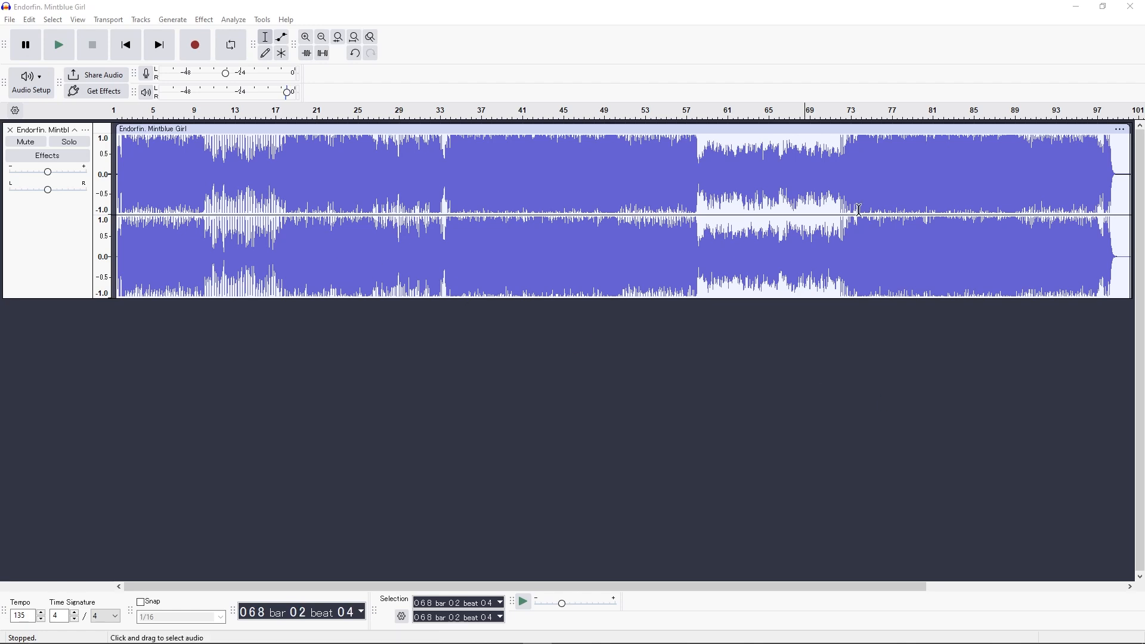
click(841, 155)
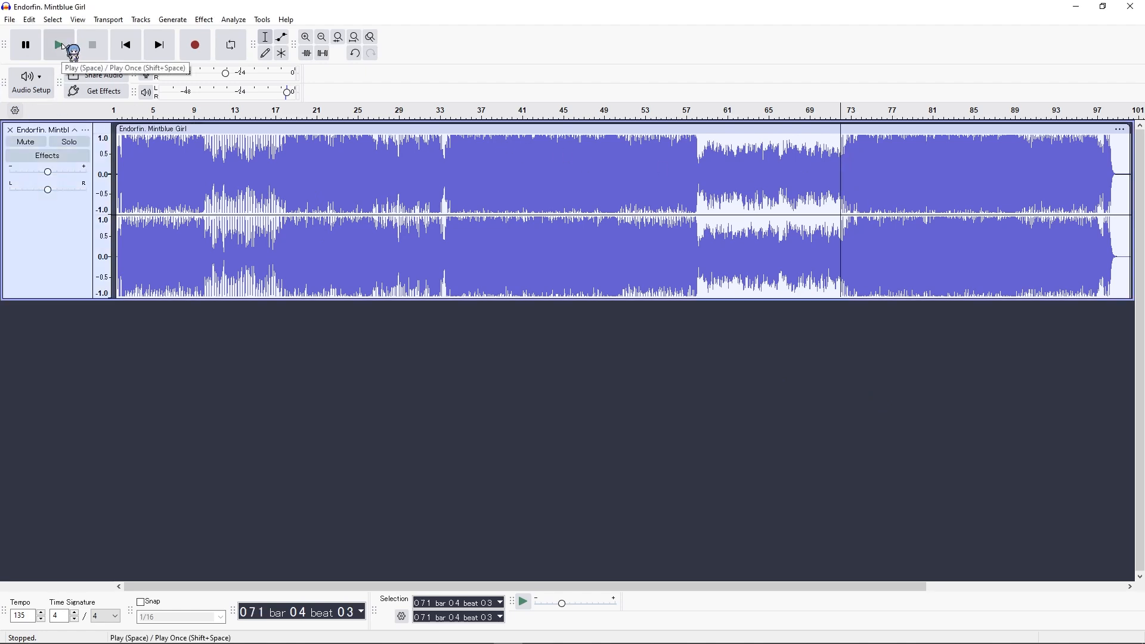
click(62, 45)
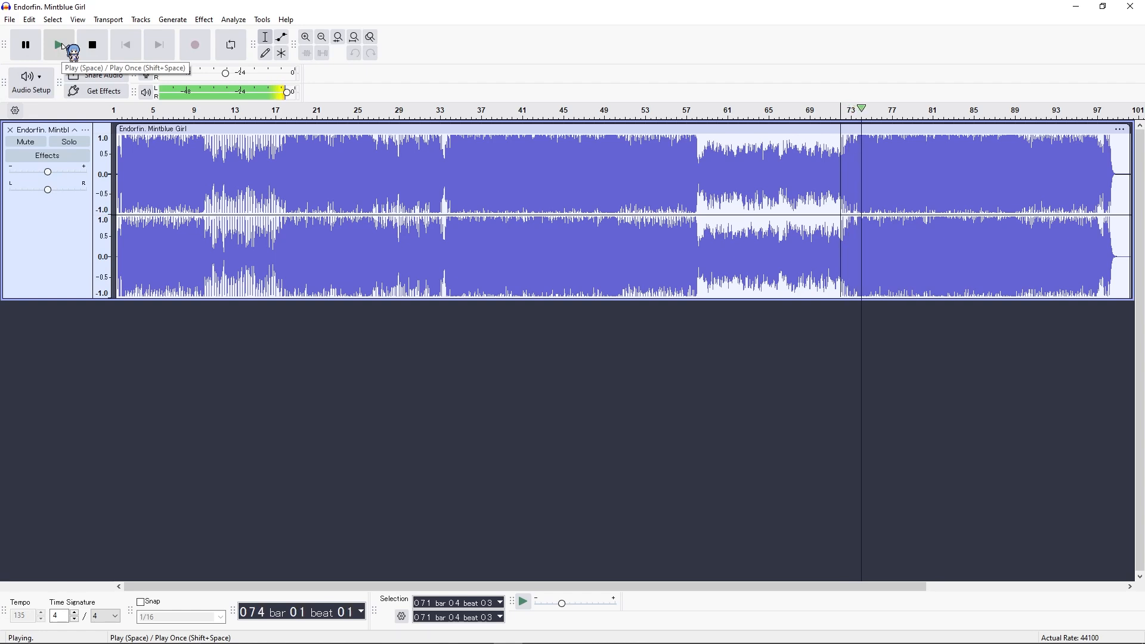
Step: Select the song from bar 72, beat 1 to bar 88, beat 1 and split the clip at both ends
click(305, 37)
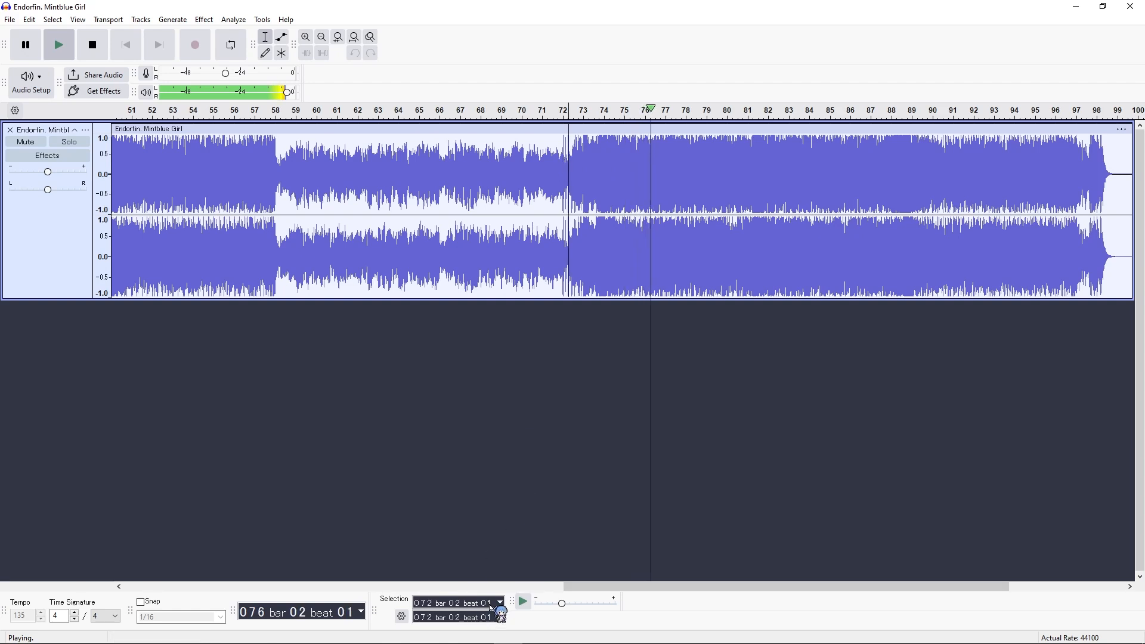
click(457, 603)
text(1)
click(424, 617)
text(8)
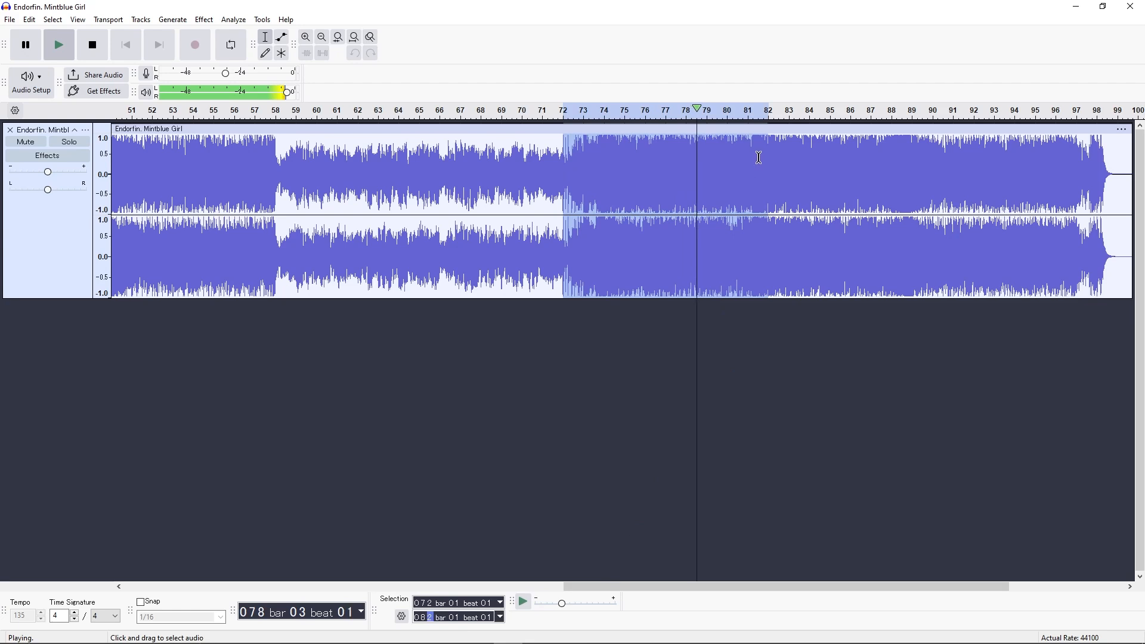
drag(766, 165, 889, 185)
click(418, 618)
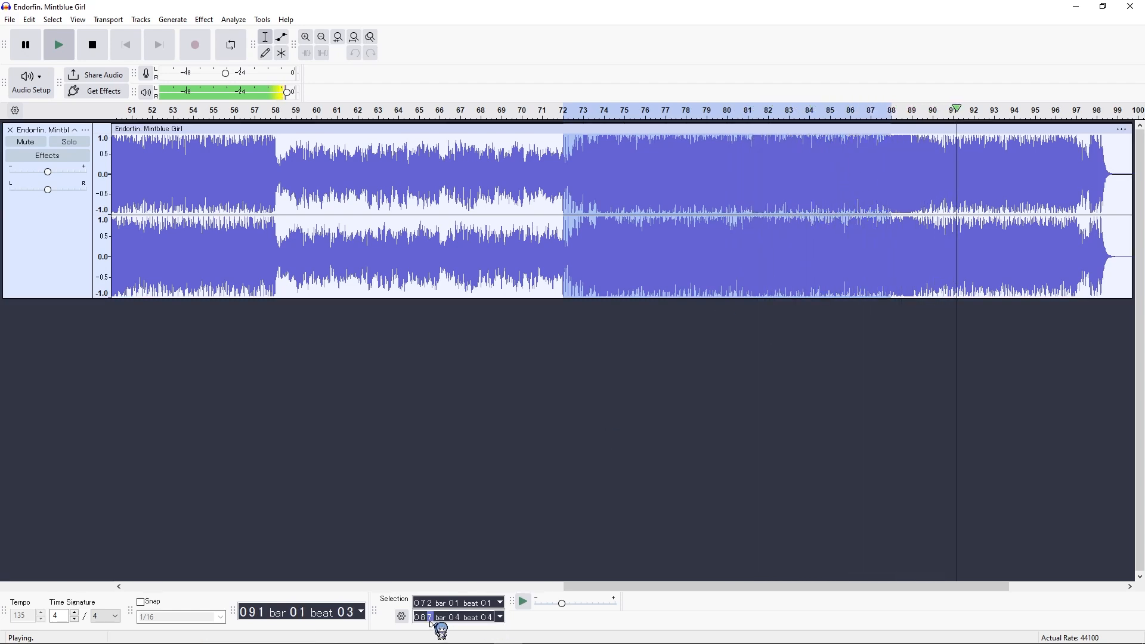
key(ctrl+i)
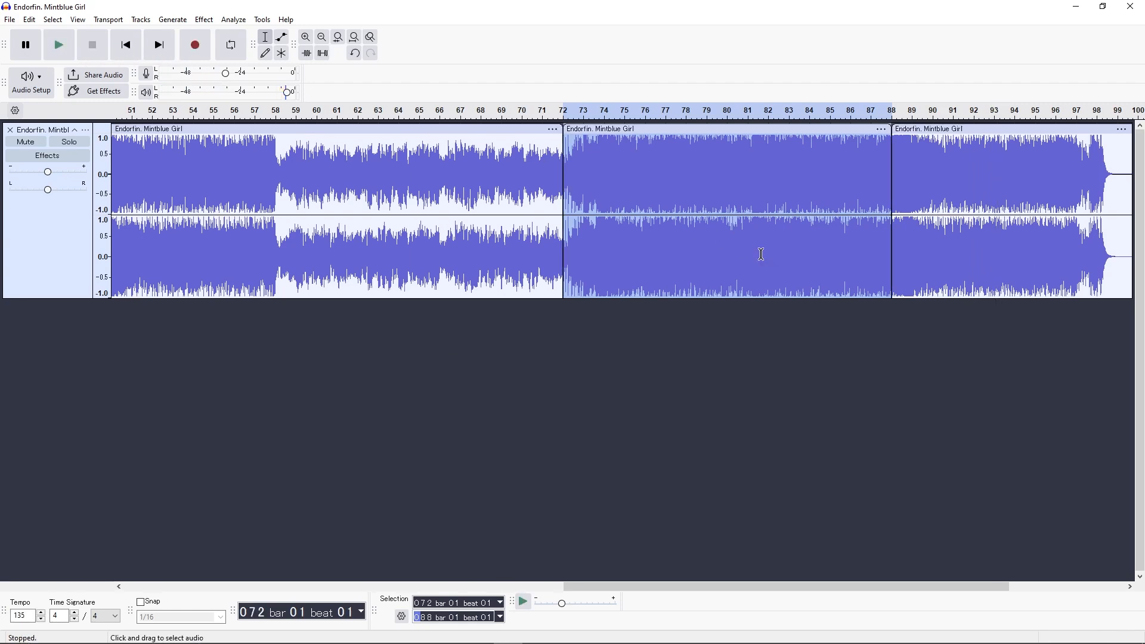
Step: Delete the clips before bar 72 and after bar 88, keeping only the section between them
click(488, 128)
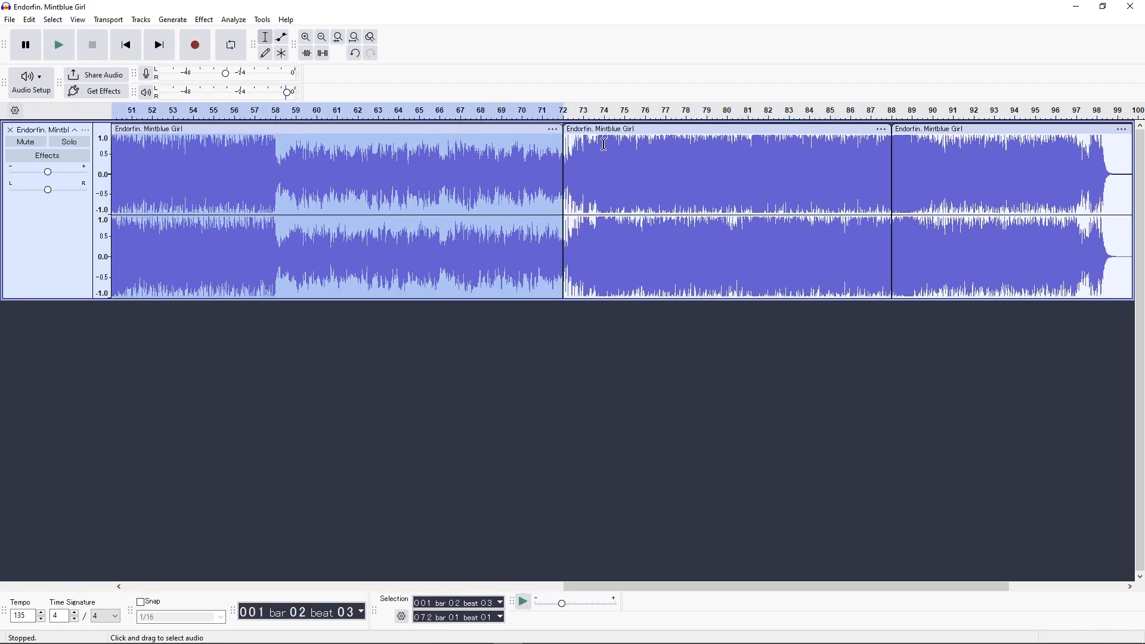
key(Delete)
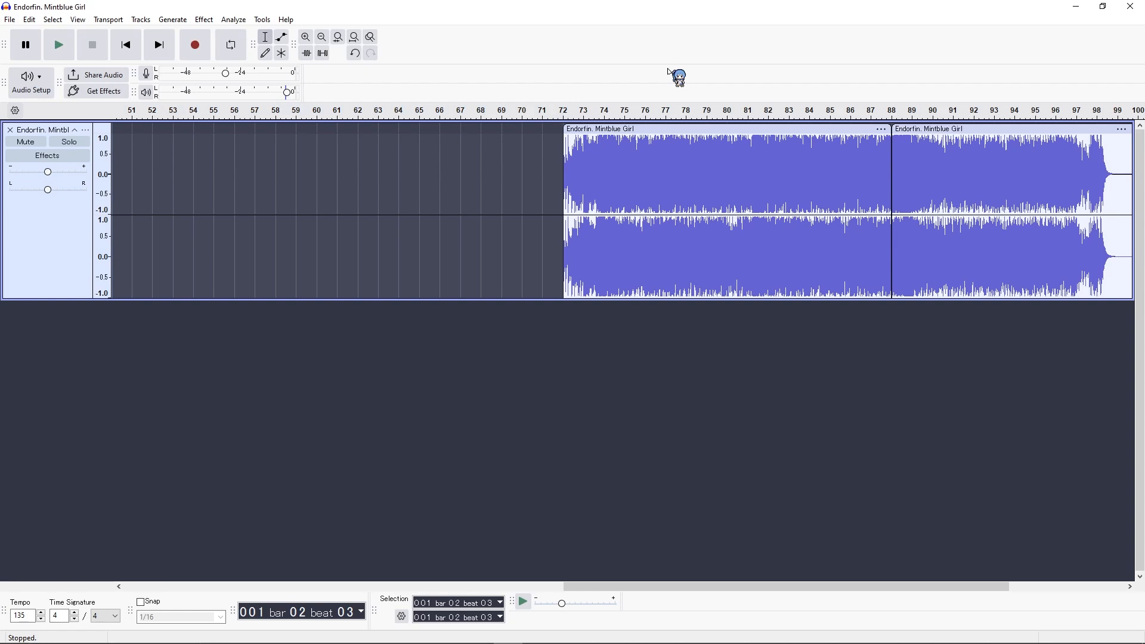
click(933, 131)
key(Delete)
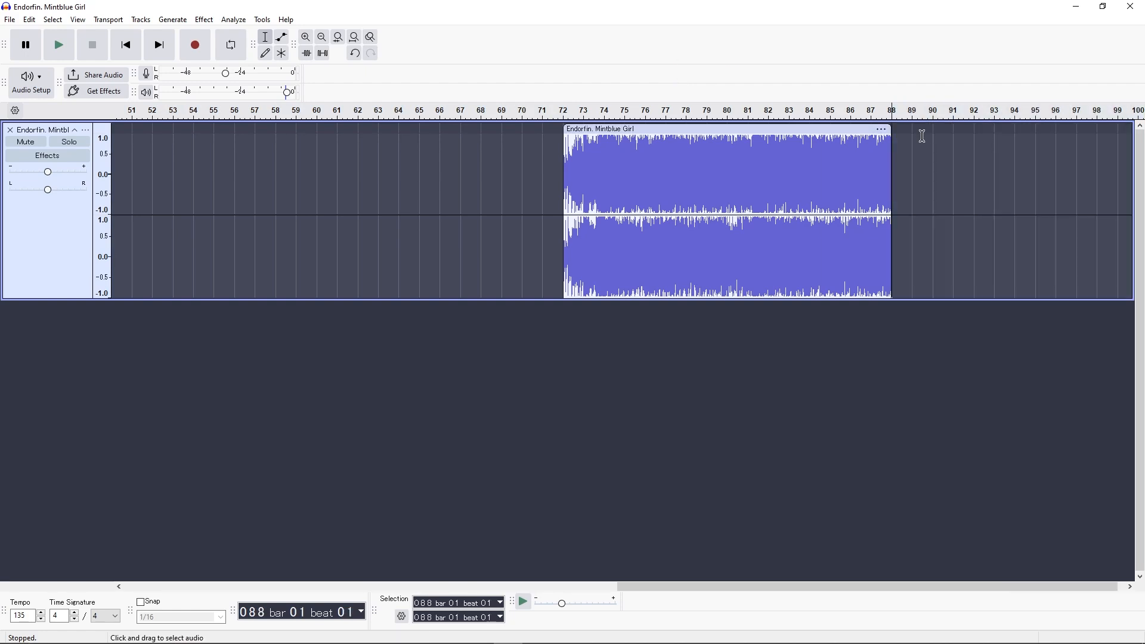
Step: Move the remaining 16-bar clip to the very start of the timeline at bar 1
click(322, 38)
click(322, 38)
drag(311, 130, 128, 132)
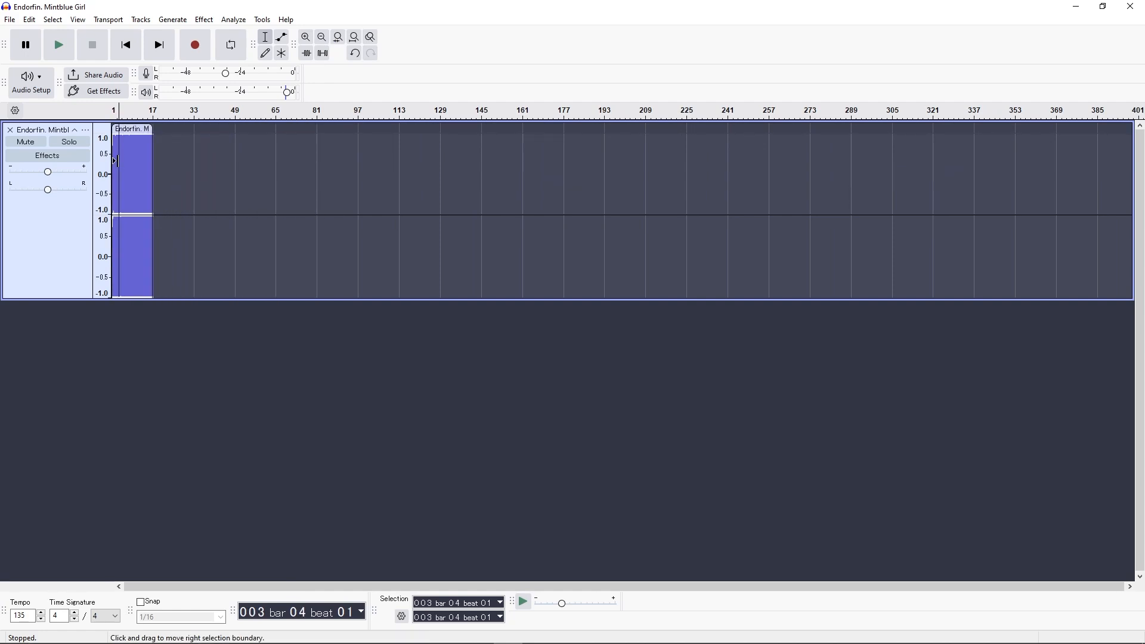
click(309, 40)
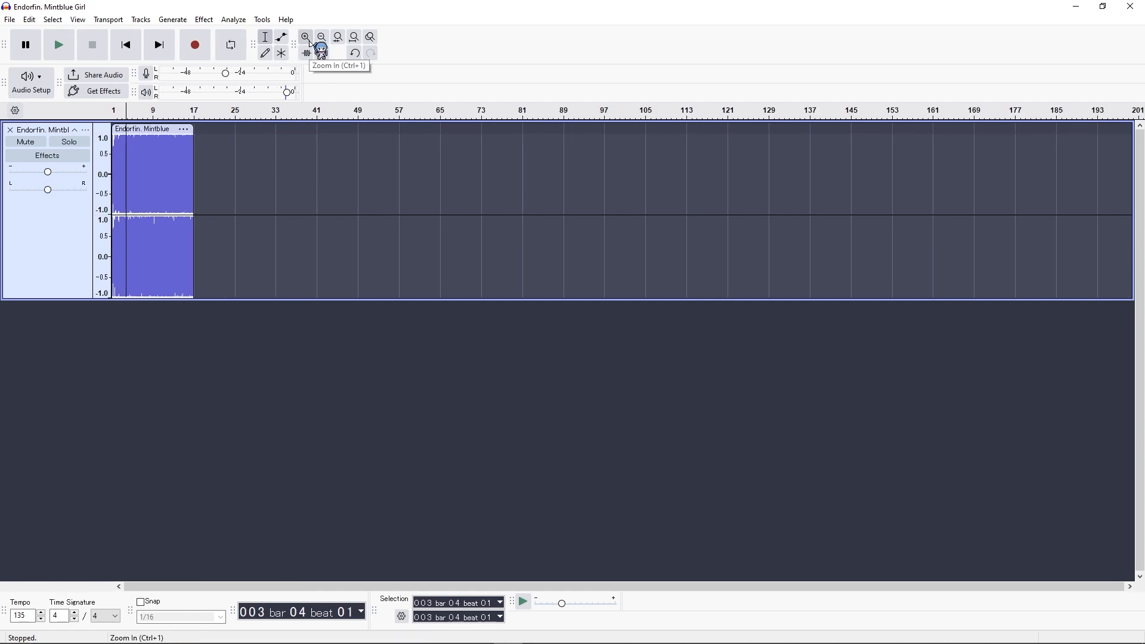
click(309, 40)
click(309, 40)
click(309, 40)
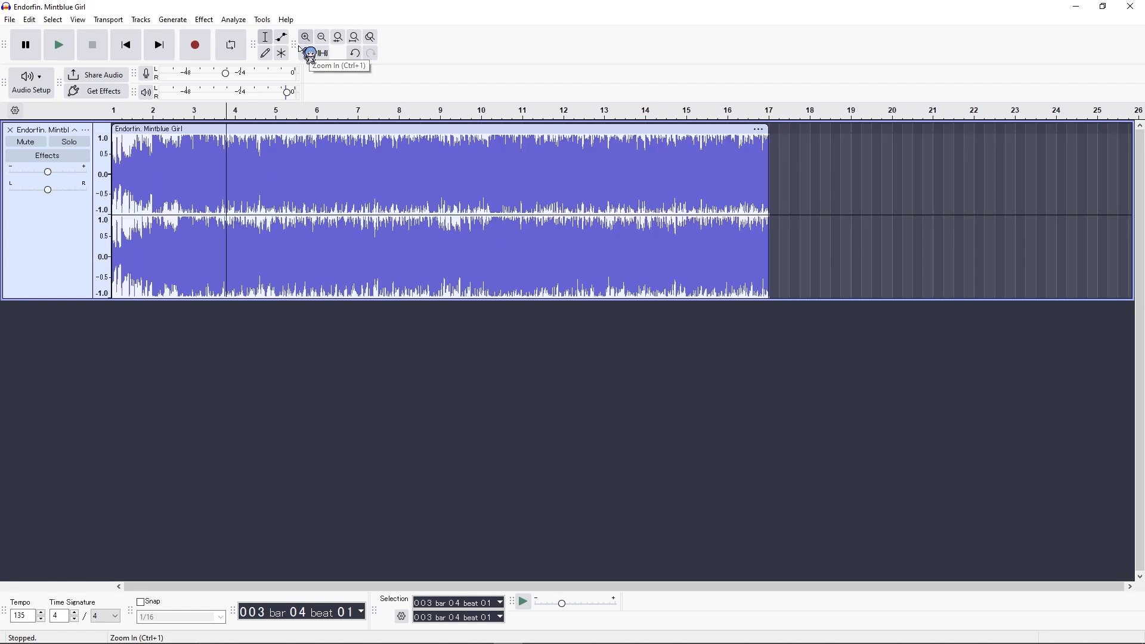
Step: Apply Fade In to the clip's opening, from bar 1 to about bar 2, beat 2
drag(113, 164, 173, 165)
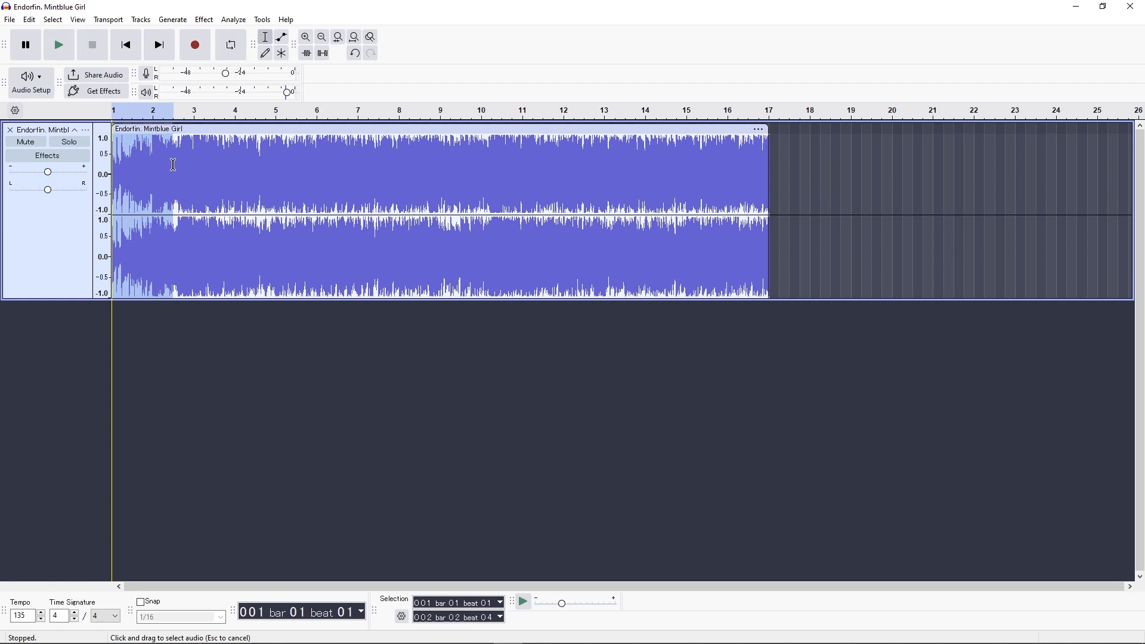
click(204, 20)
mouse_move(248, 112)
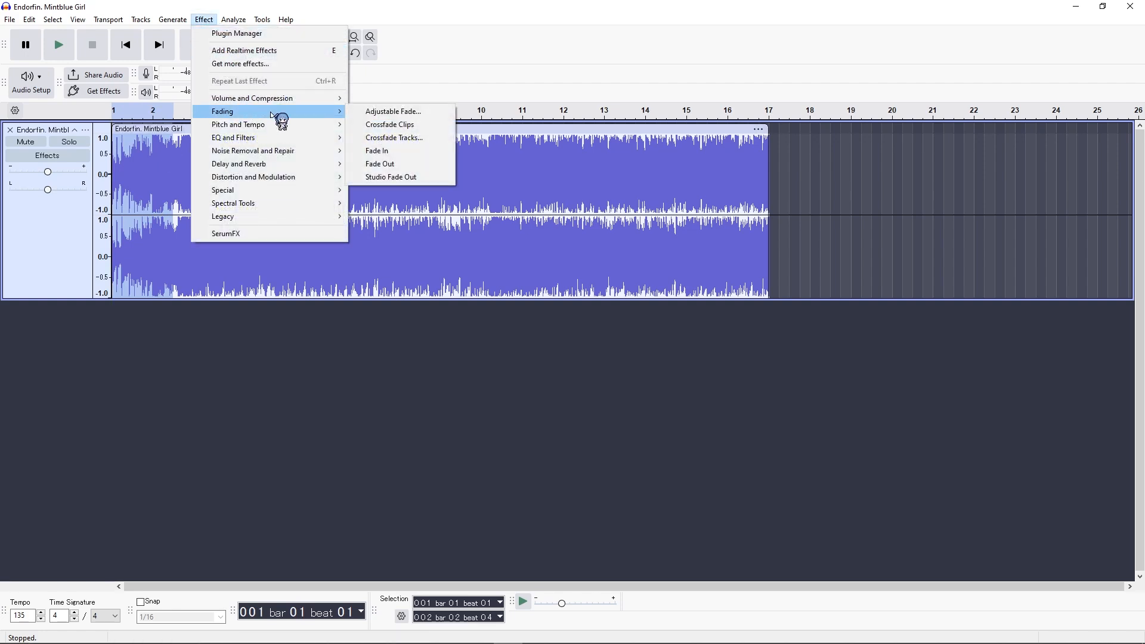
click(385, 152)
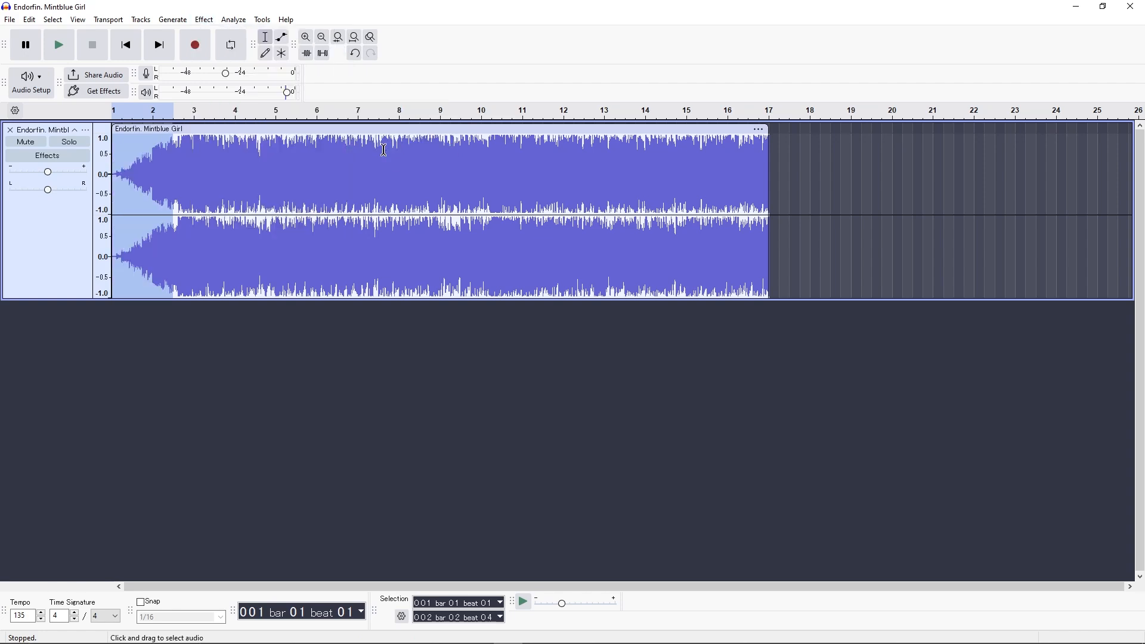
Step: Apply Fade Out to the clip's ending, from about bar 14, beat 2 to the clip's end at bar 17
click(384, 169)
drag(771, 177, 665, 182)
click(204, 20)
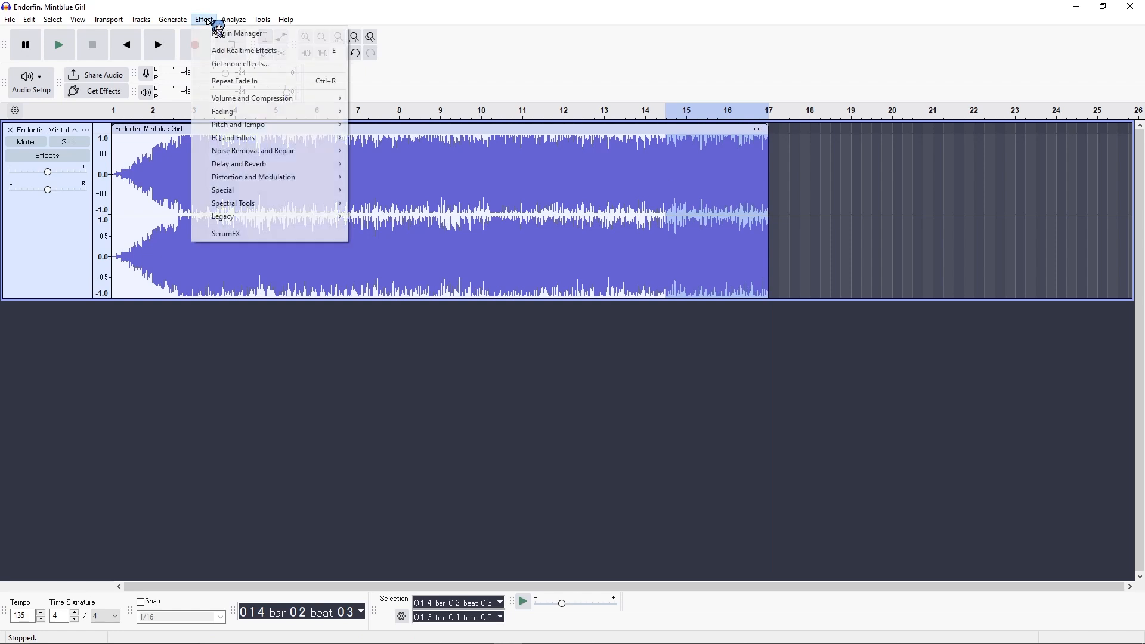
mouse_move(249, 117)
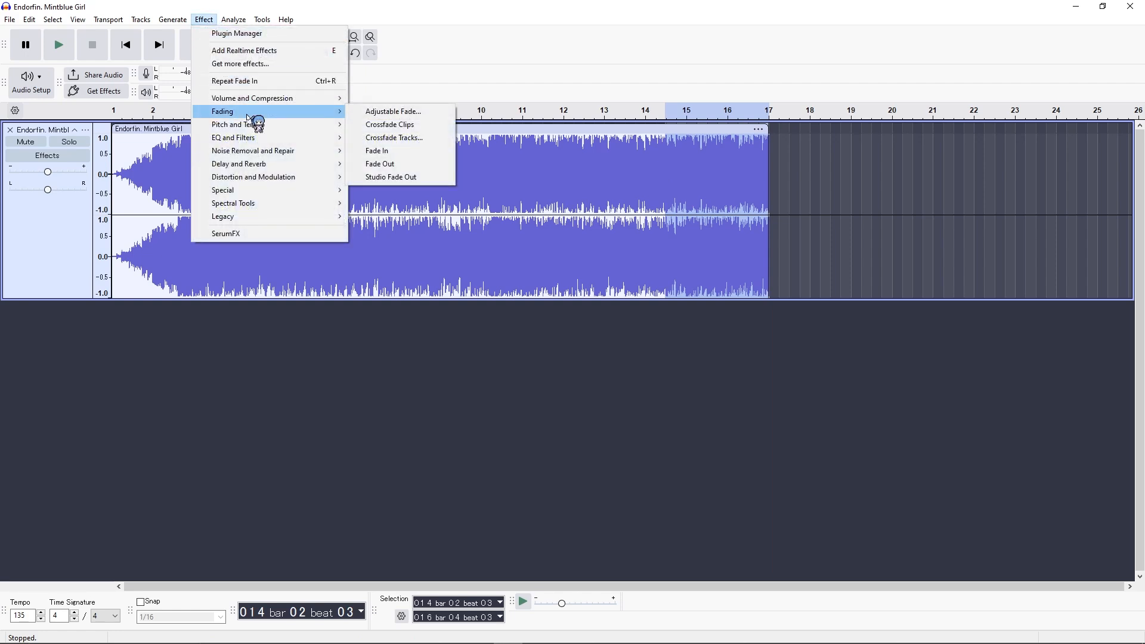
click(410, 165)
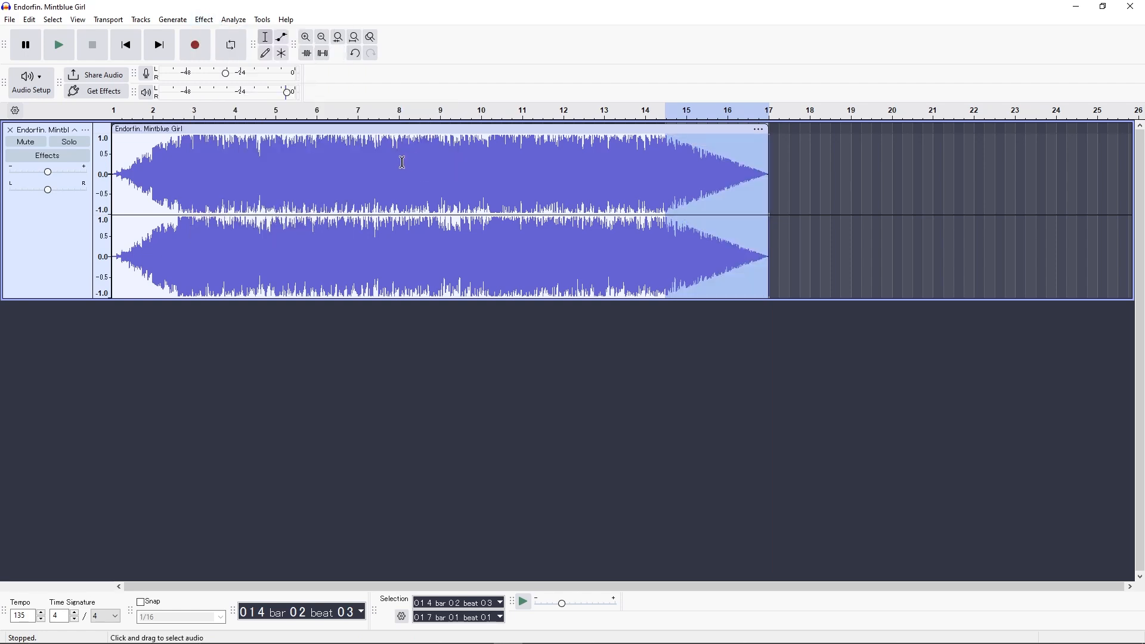
Step: Play the clip's beginning, middle and end to check the fade-in and fade-out
click(826, 226)
click(116, 111)
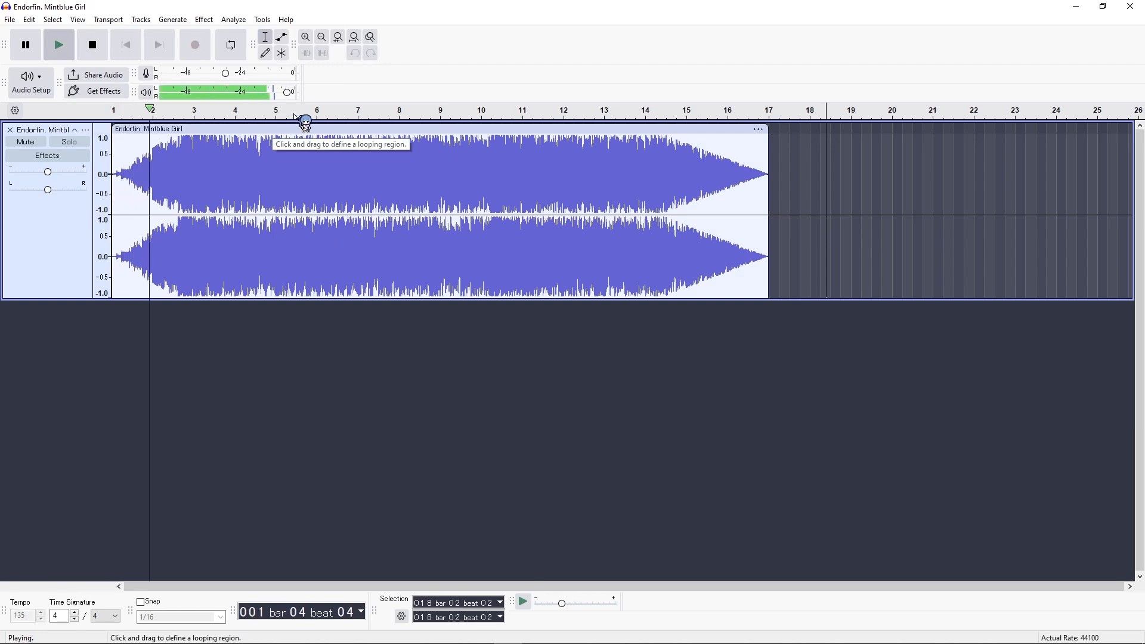
click(552, 111)
click(644, 110)
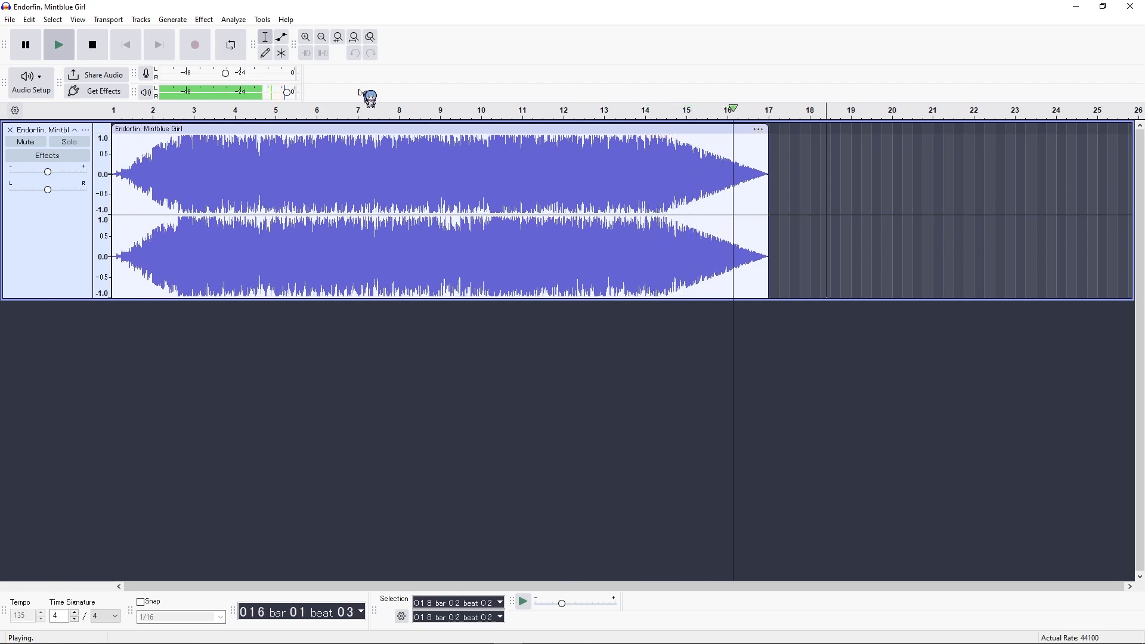
click(103, 45)
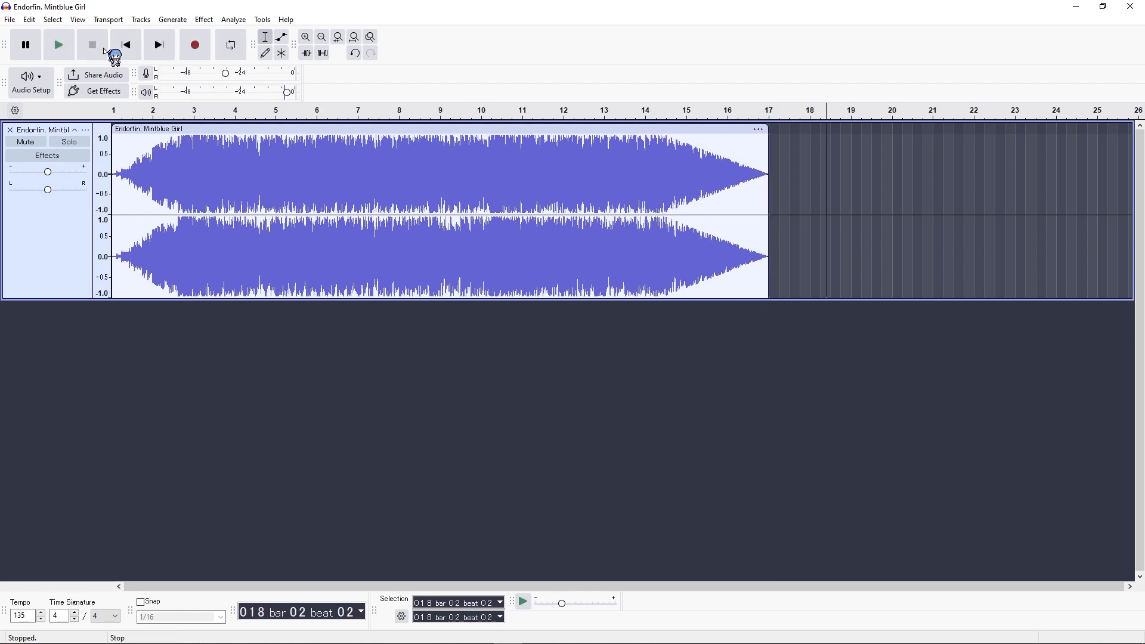
click(896, 128)
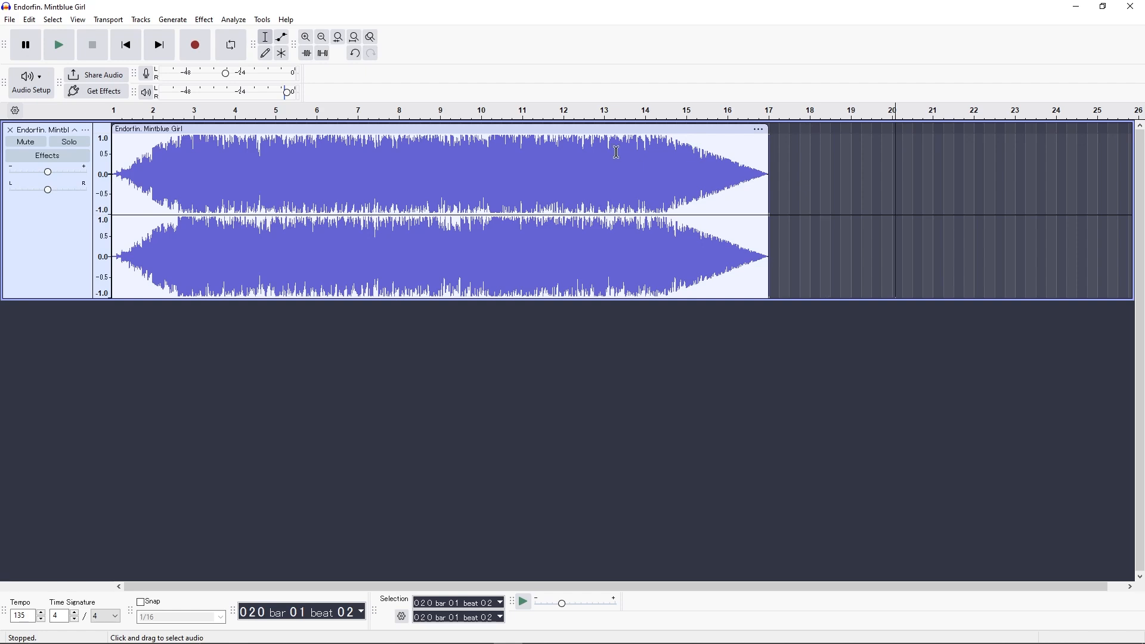
Step: Export the faded clip to the Downloads folder as an Ogg Vorbis file named demo
click(9, 20)
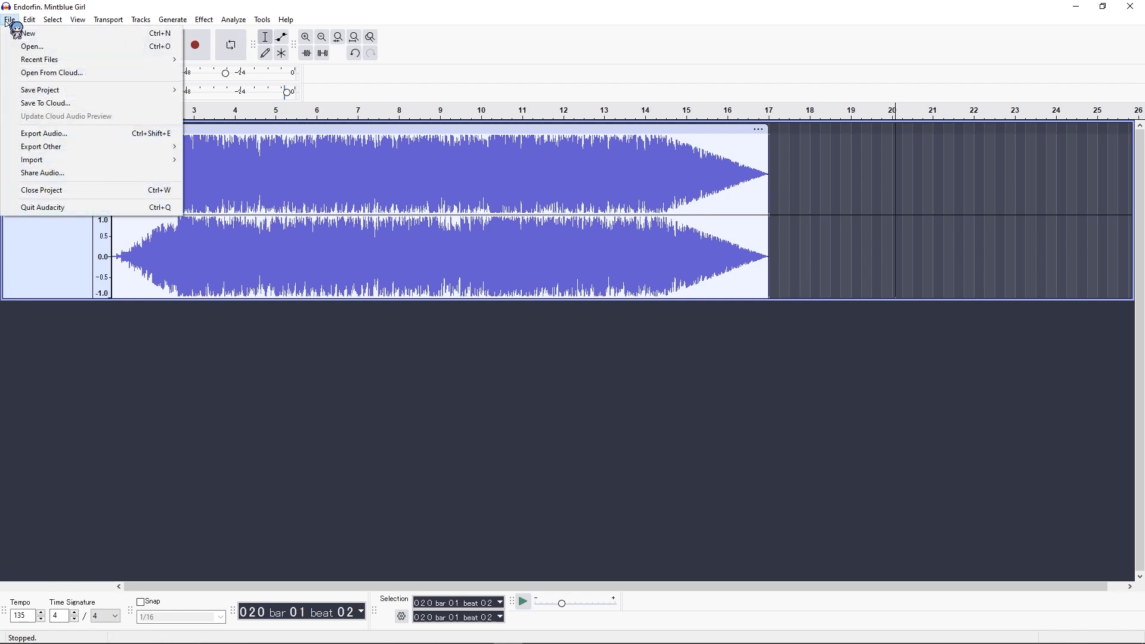
click(45, 134)
click(624, 444)
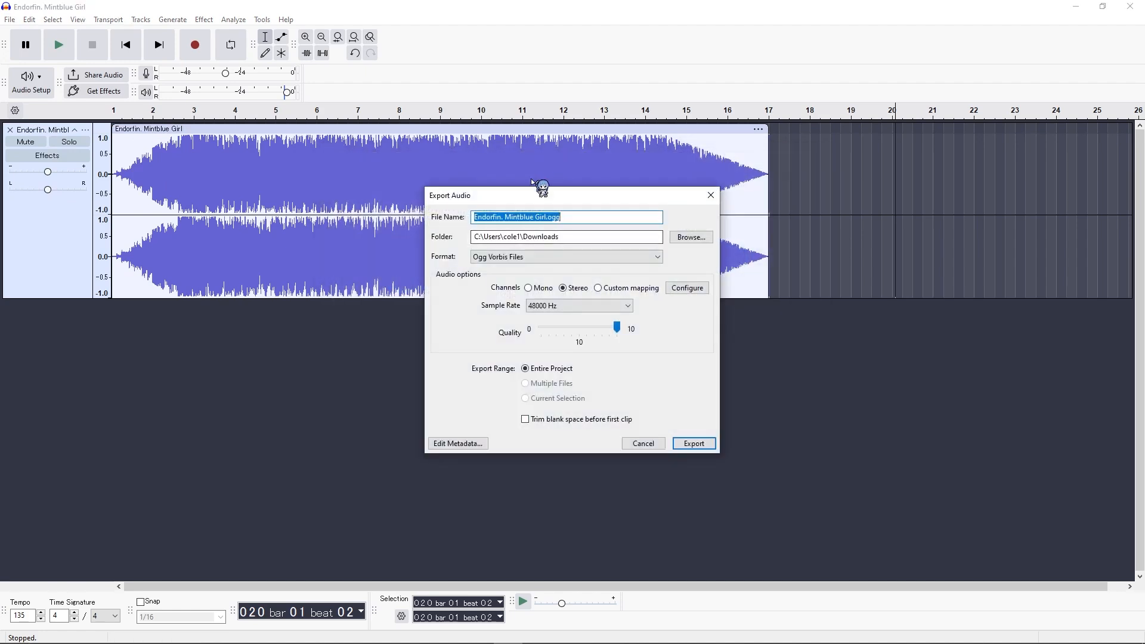
click(576, 222)
key(ctrl+a)
text(de)
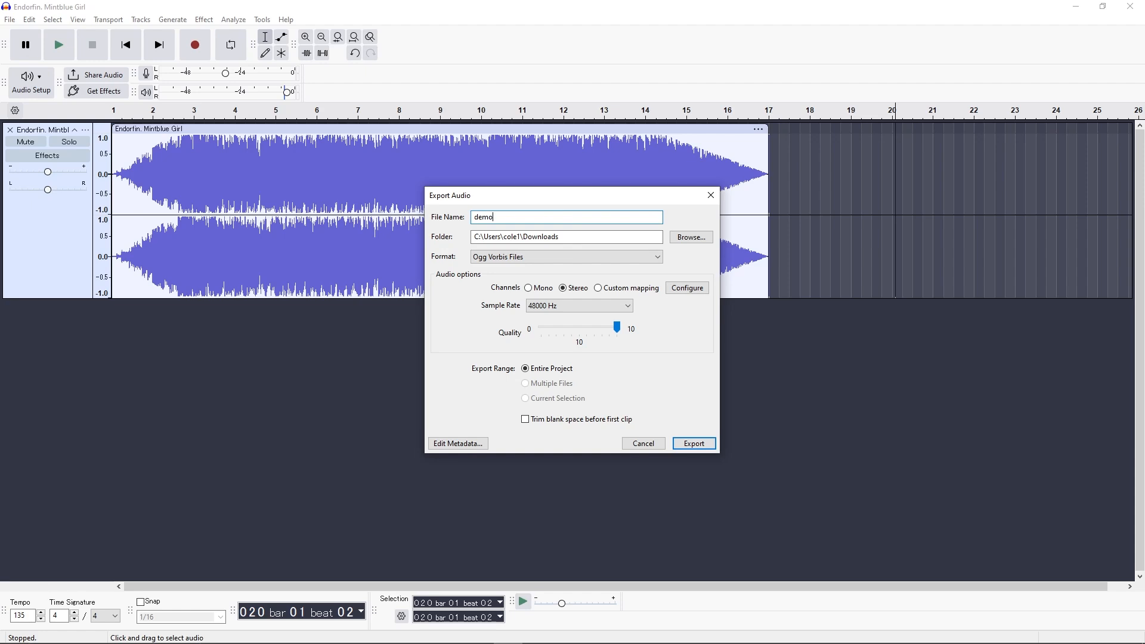
click(703, 446)
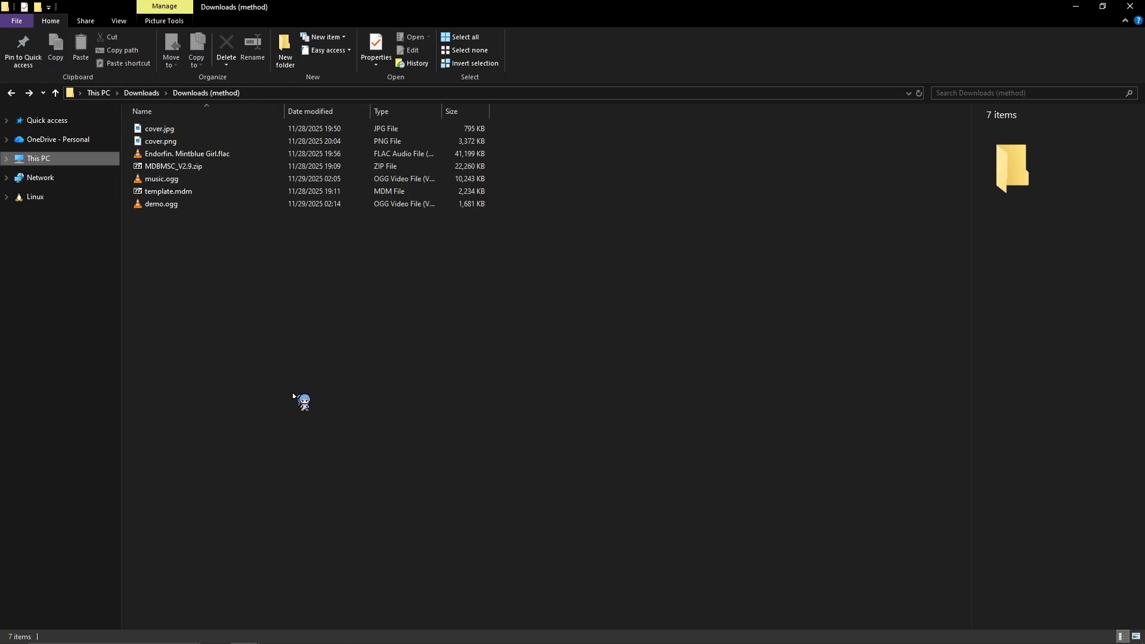
Step: In File Explorer, extract template.mdm with 7-Zip into its own template folder
click(165, 192)
right_click(165, 192)
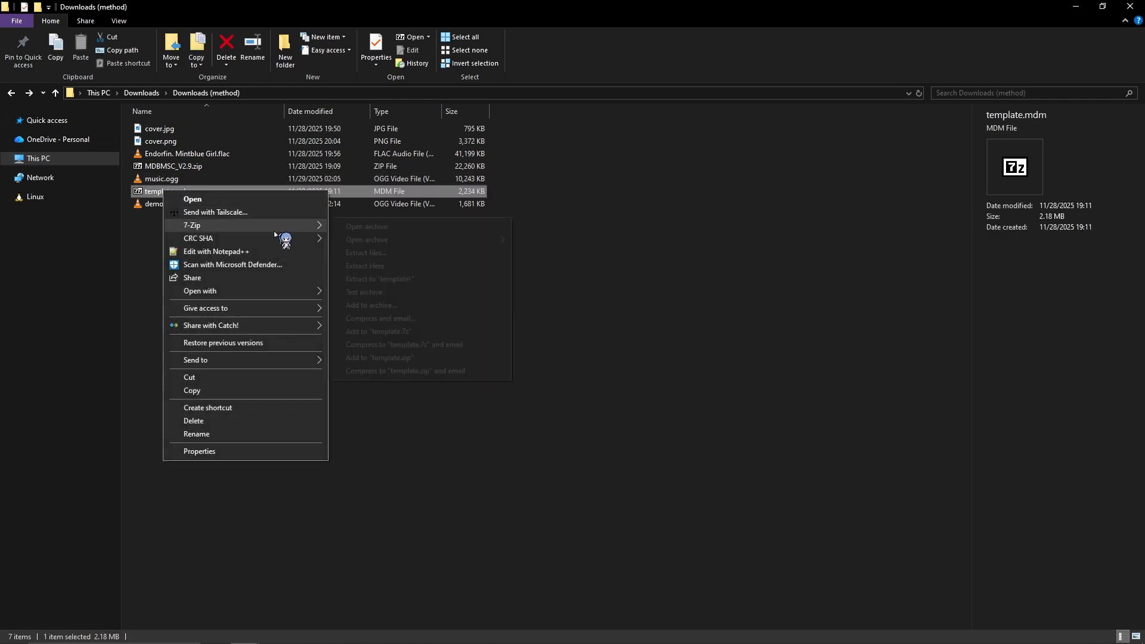
mouse_move(277, 226)
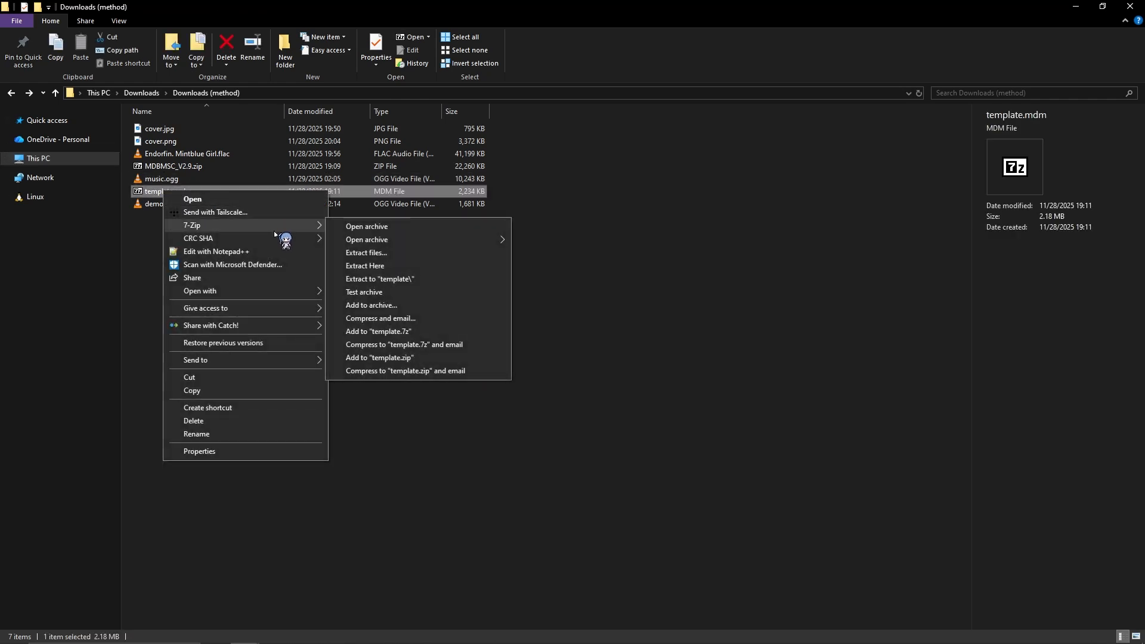
click(413, 279)
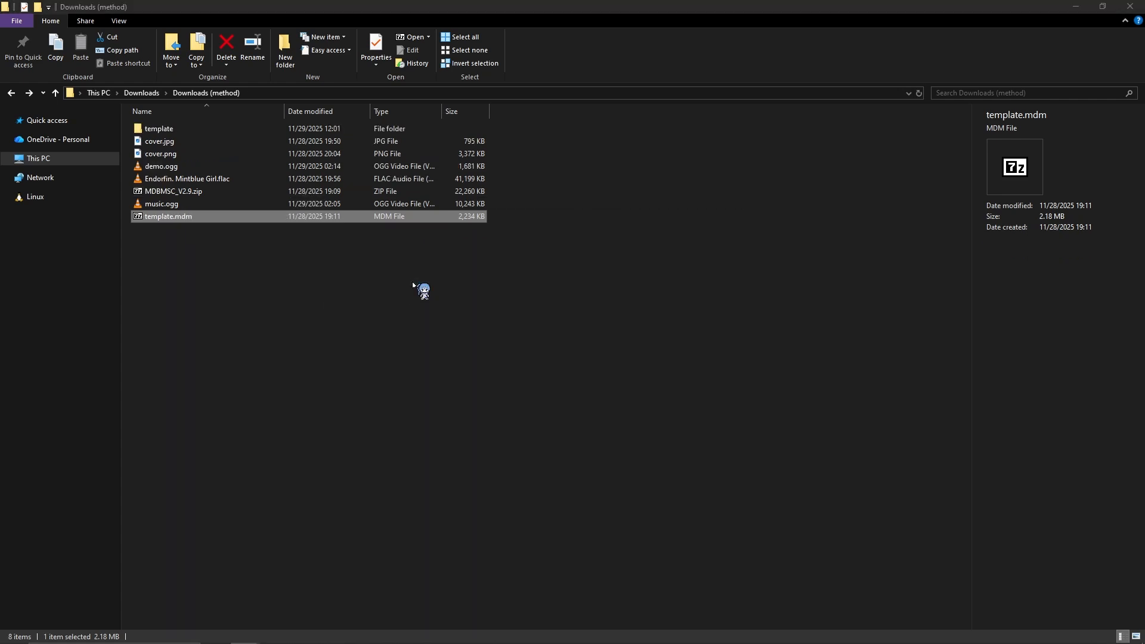
Step: Rename the extracted template folder as Mintblue Girl
click(154, 129)
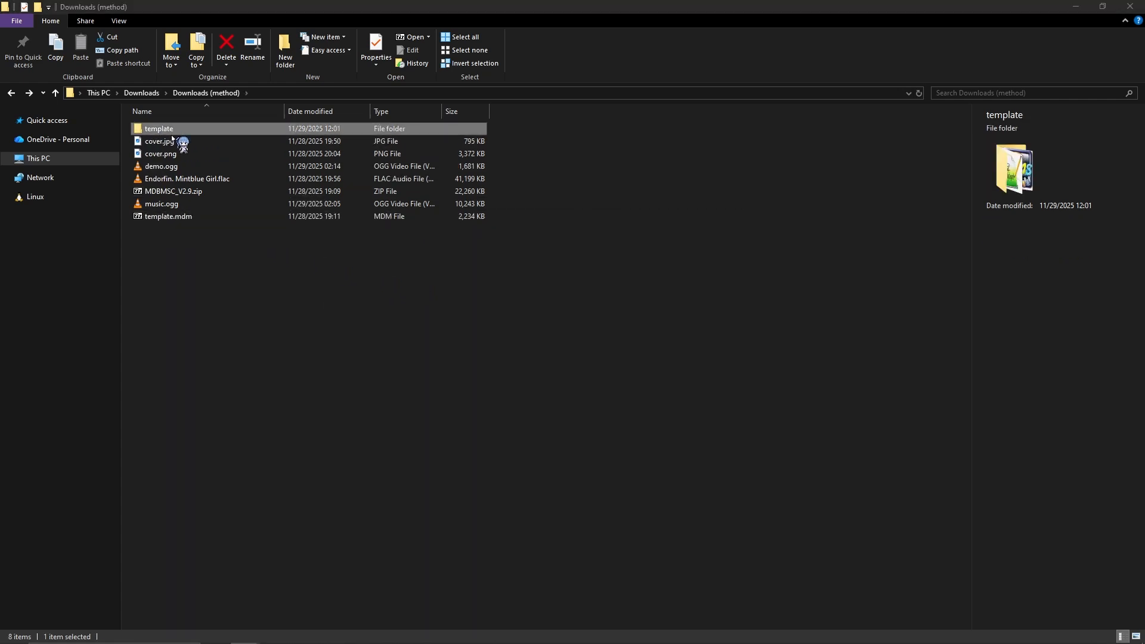
right_click(162, 130)
click(297, 423)
text(Mintblue Girl)
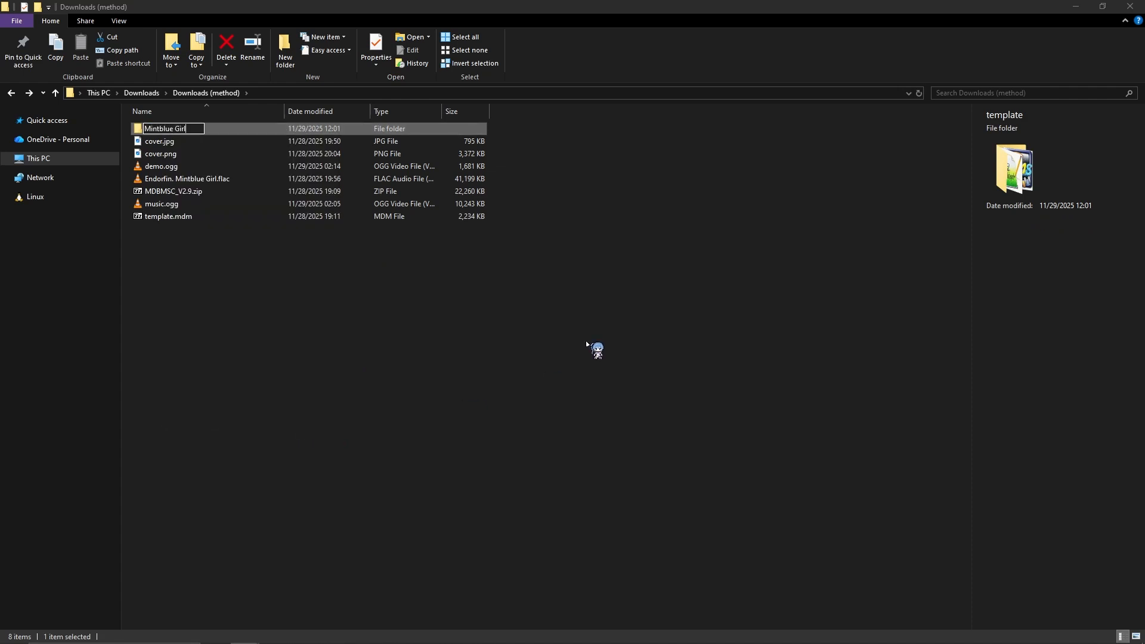
key(Return)
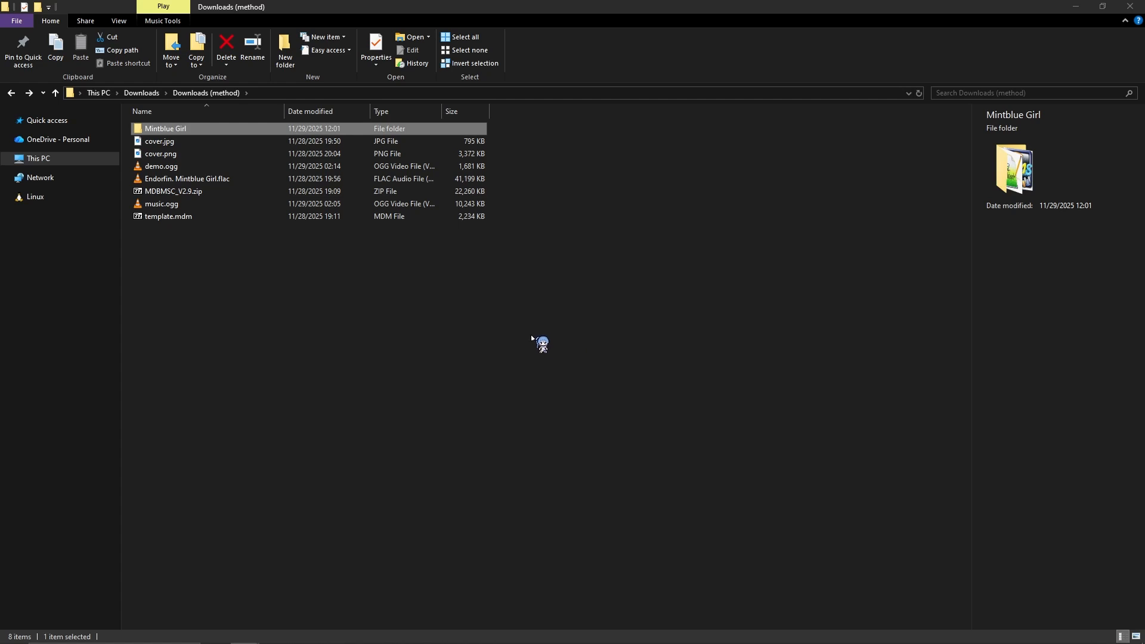
Step: Move cover.png, demo.ogg and music.ogg into the Mintblue Girl folder, replacing the files with the same names
click(462, 322)
click(178, 157)
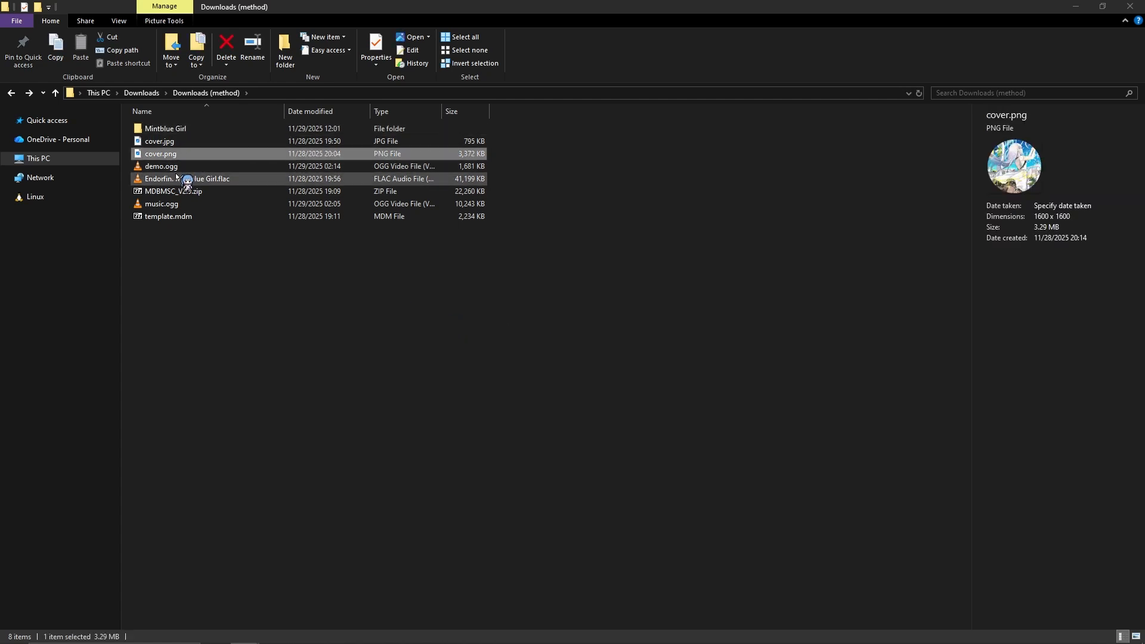
ctrl+click(176, 167)
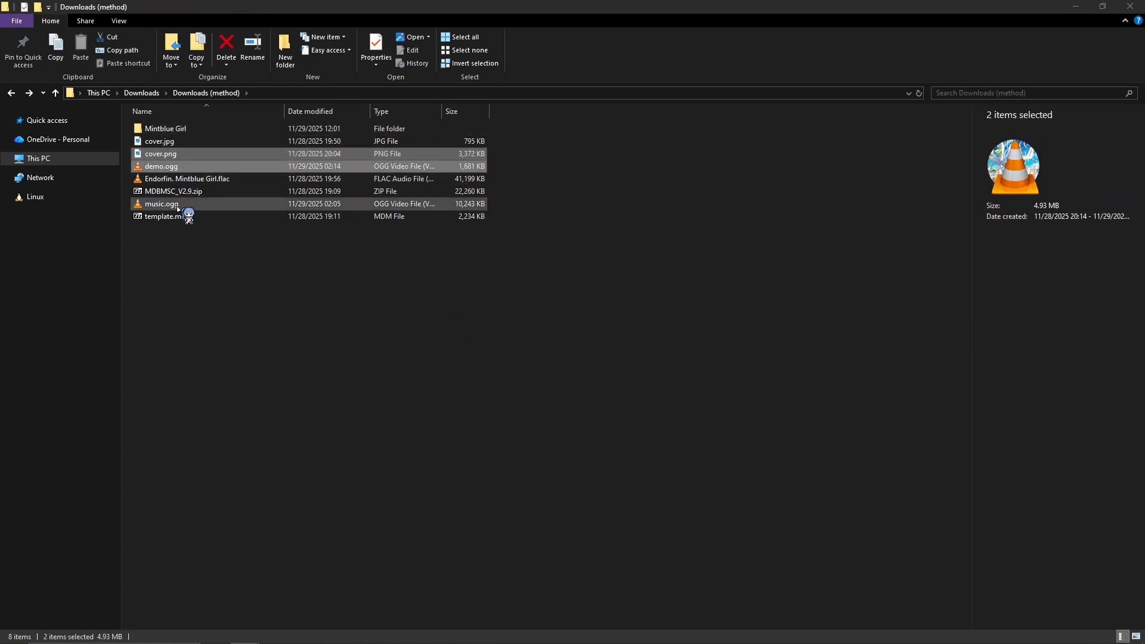
ctrl+click(177, 205)
drag(161, 167, 179, 129)
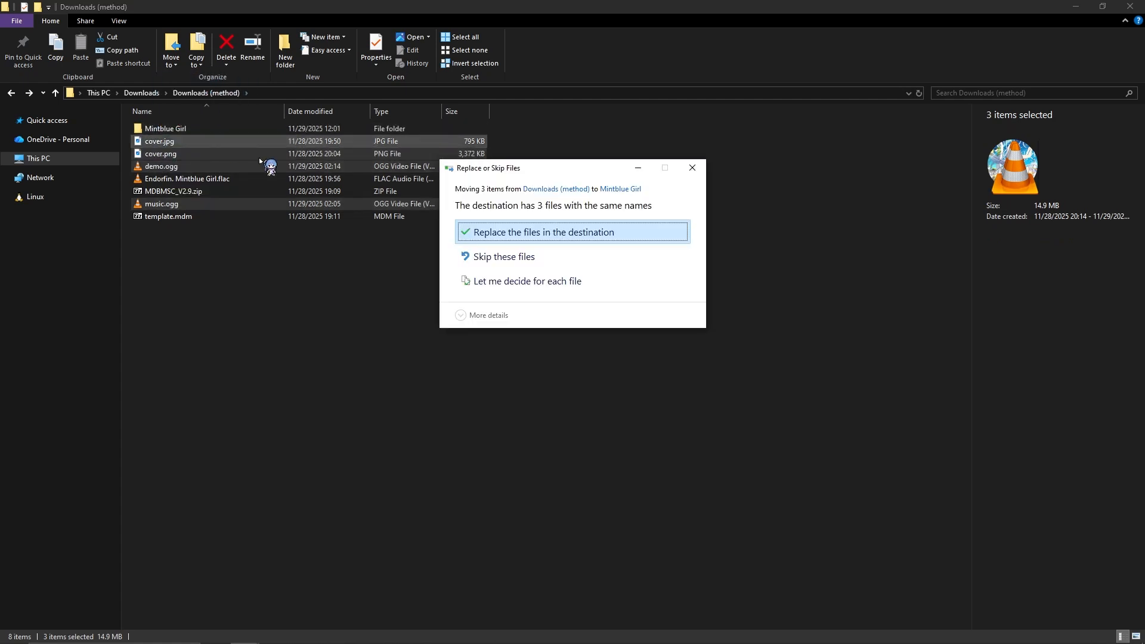
click(528, 234)
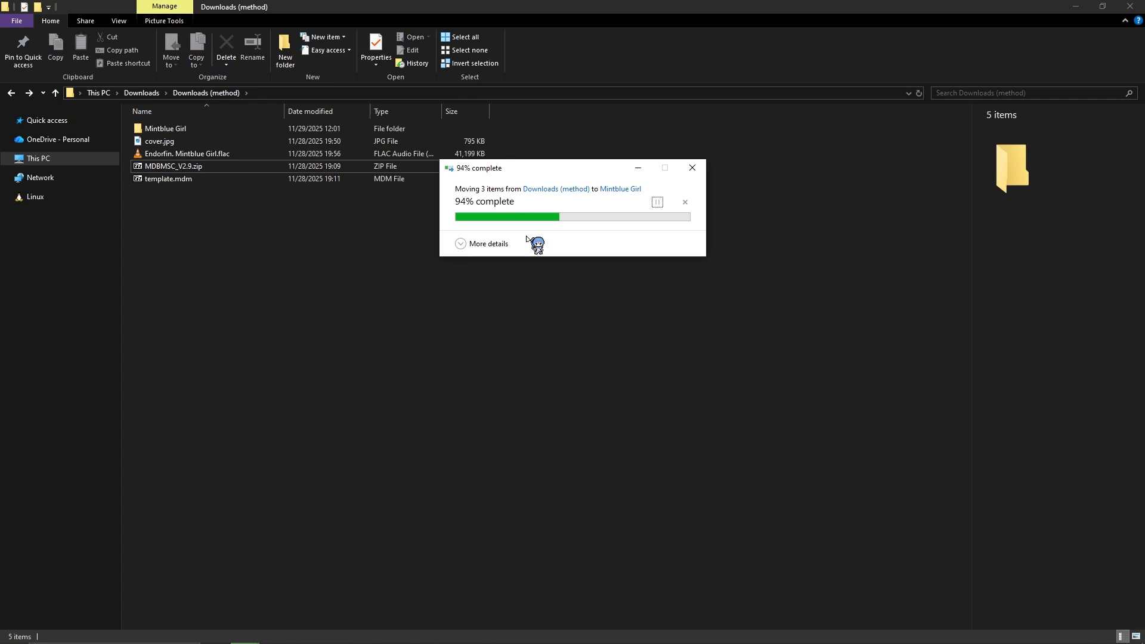
Step: Open info.json from the Mintblue Girl folder in Notepad++ and set the song's name value to Mintblue Girl
double_click(179, 129)
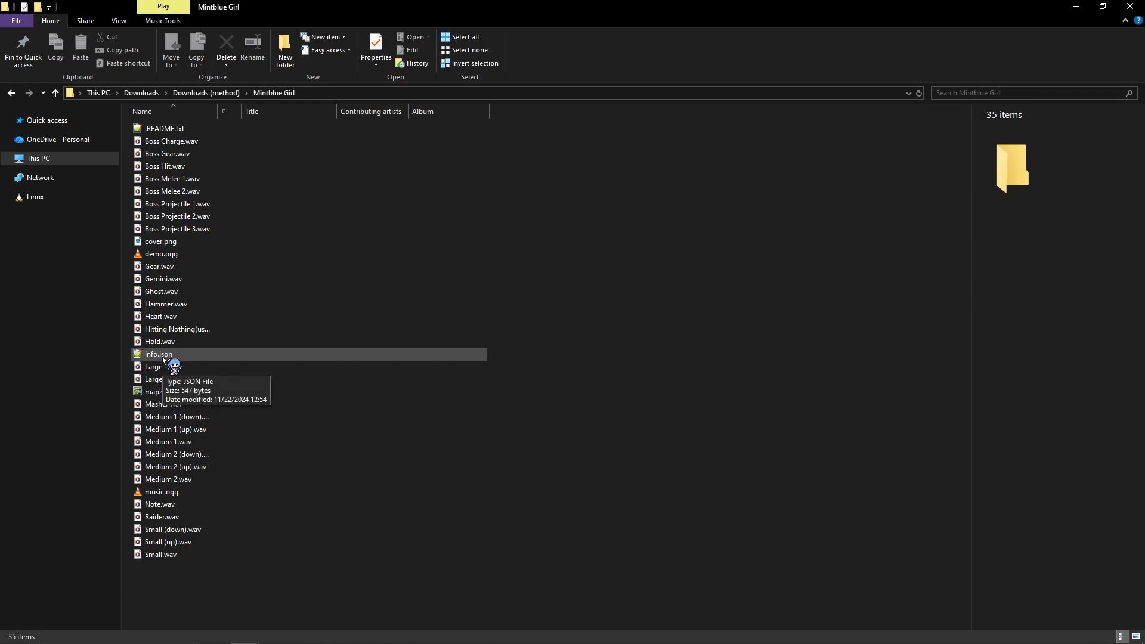
double_click(163, 356)
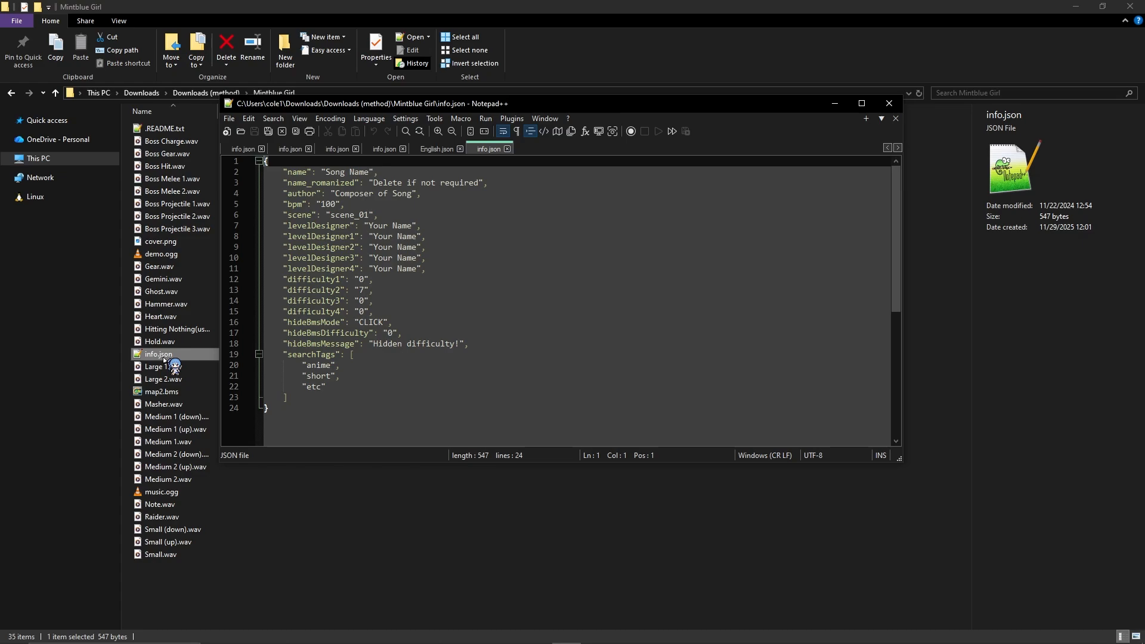
click(113, 375)
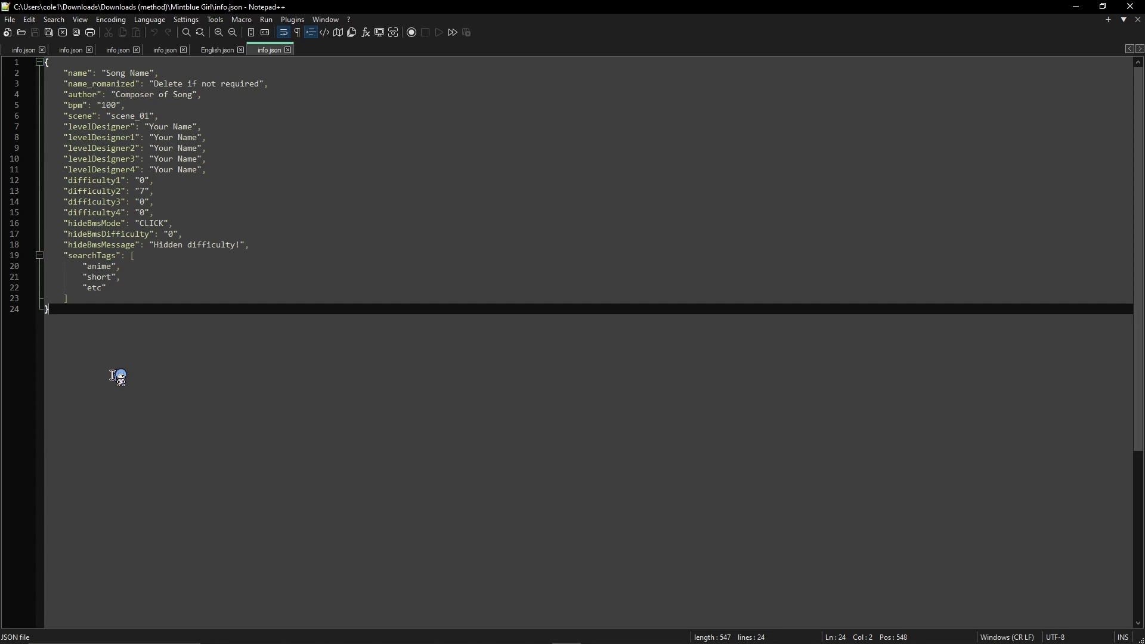
drag(150, 74, 108, 75)
text(Mintblue)
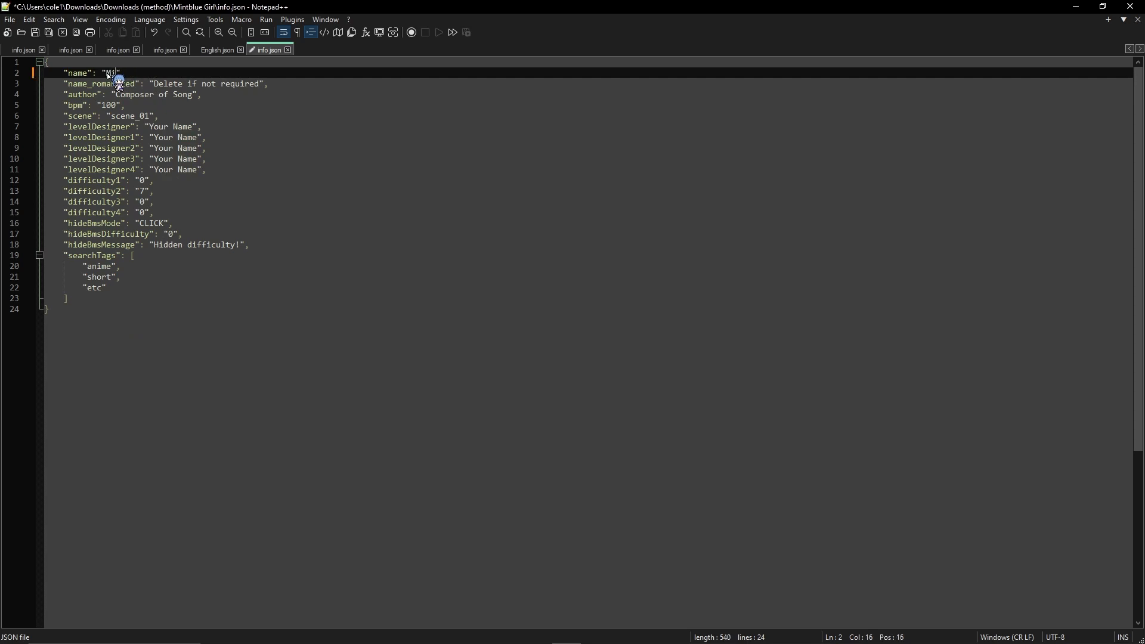
text( Girl)
Step: Delete the whole name_romanized line from info.json
drag(271, 85, 15, 88)
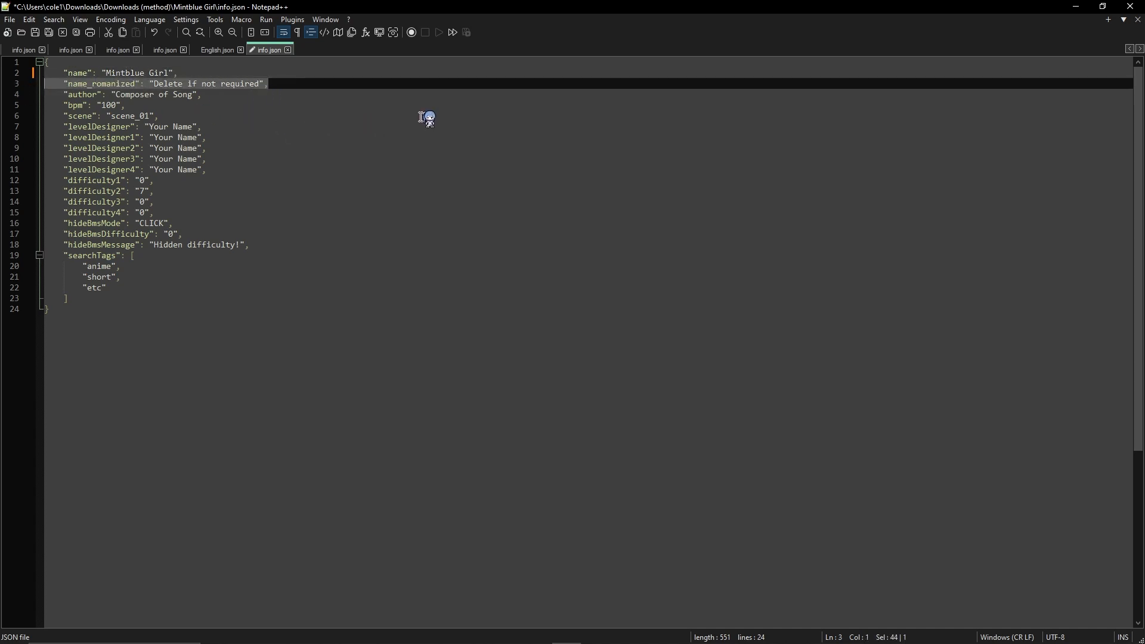
key(BackSpace)
key(BackSpace)
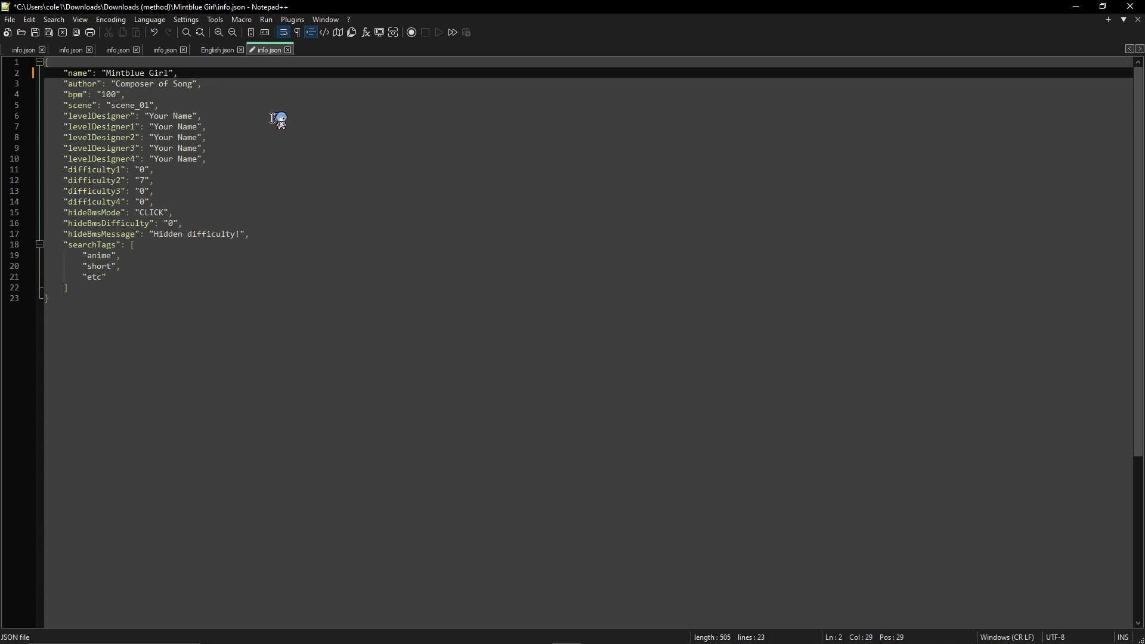
Step: Set the author value to "Endorfin." and the bpm value to 135
drag(118, 85, 192, 87)
text(Endorfin.)
click(101, 96)
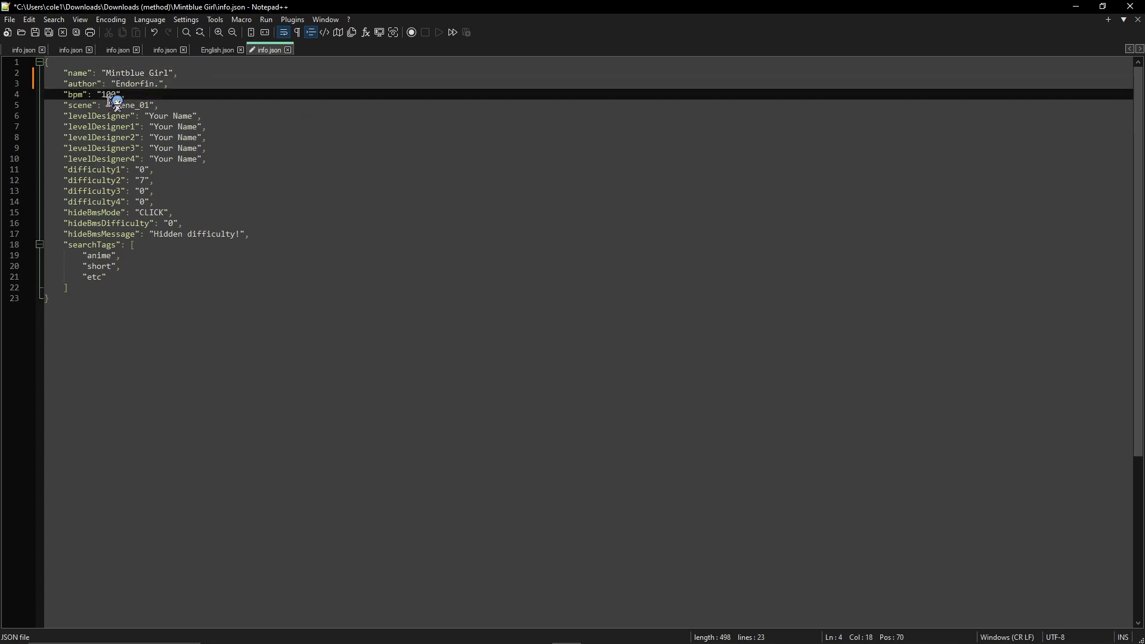
drag(105, 96, 117, 96)
text(35)
key(End)
Step: Set the scene value to scene_05
click(147, 111)
drag(149, 109, 145, 107)
text(5)
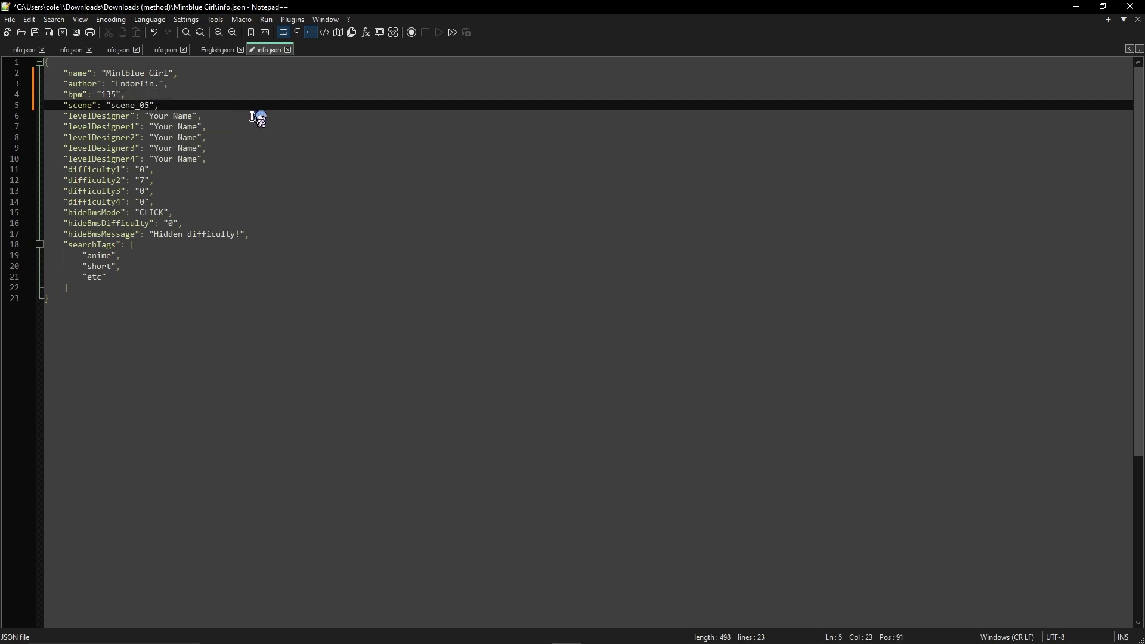
Step: Enter the chart creator's name for levelDesigner and levelDesigner1 through levelDesigner4, and save info.json
drag(149, 116, 195, 113)
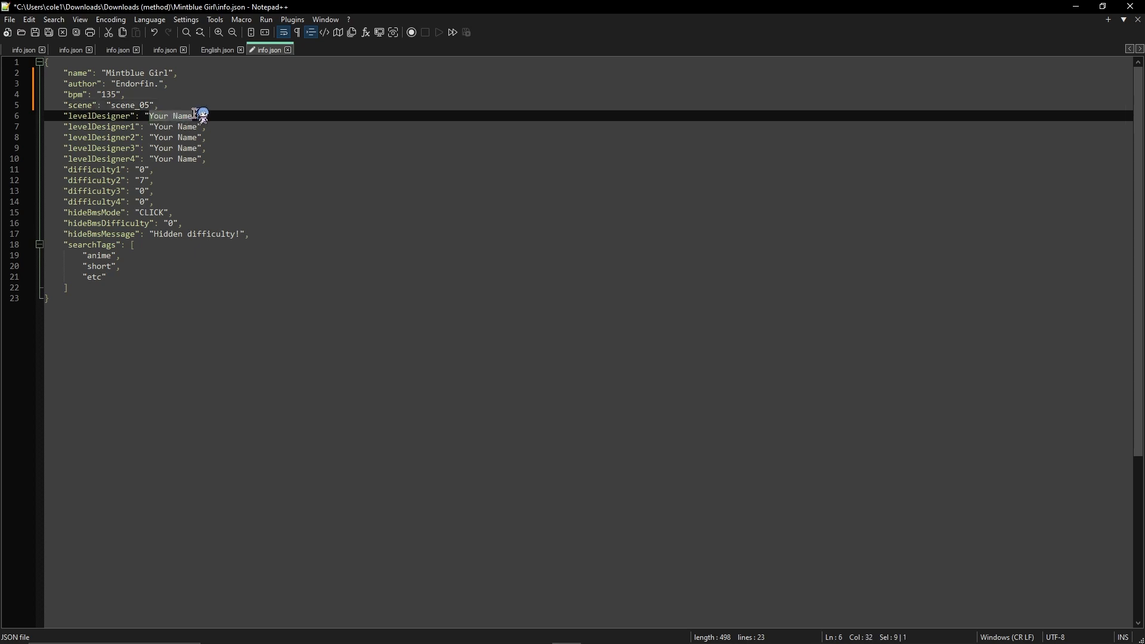
text(7OU)
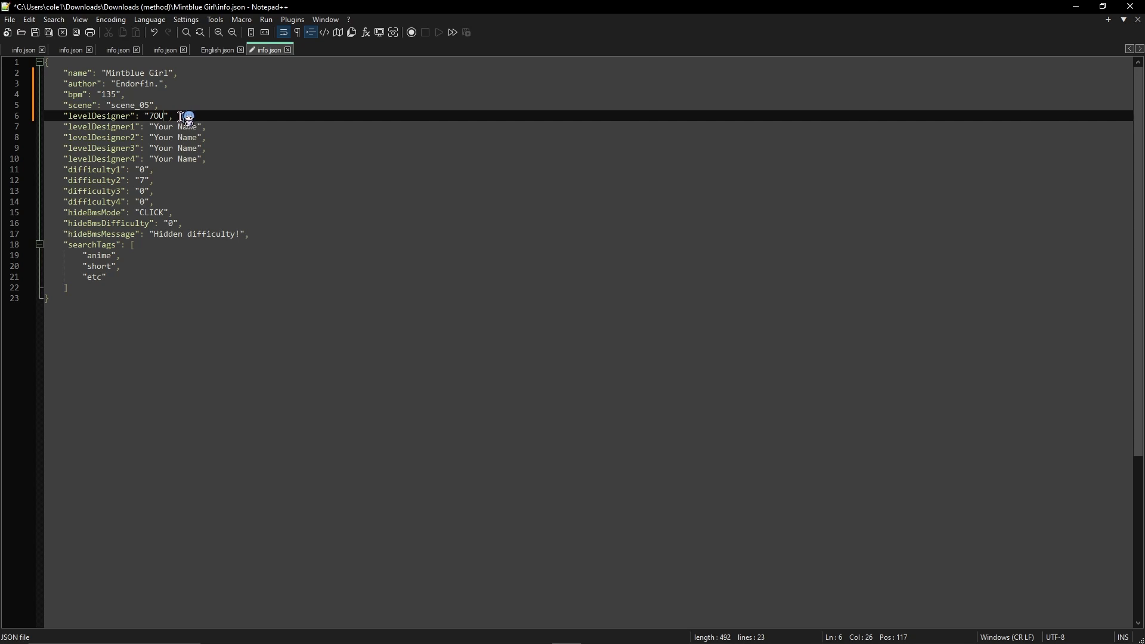
drag(154, 128, 203, 130)
text(7OU)
key(Escape)
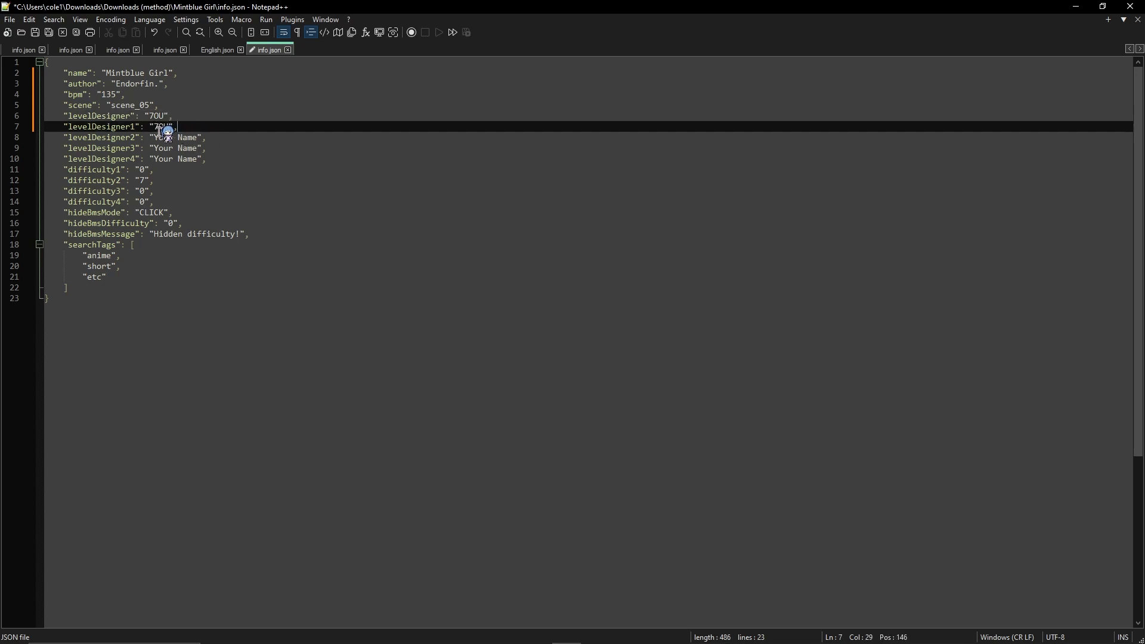
drag(154, 139, 200, 160)
text(7OU)
text(7OU)
text(7OU)
key(End)
key(ctrl+s)
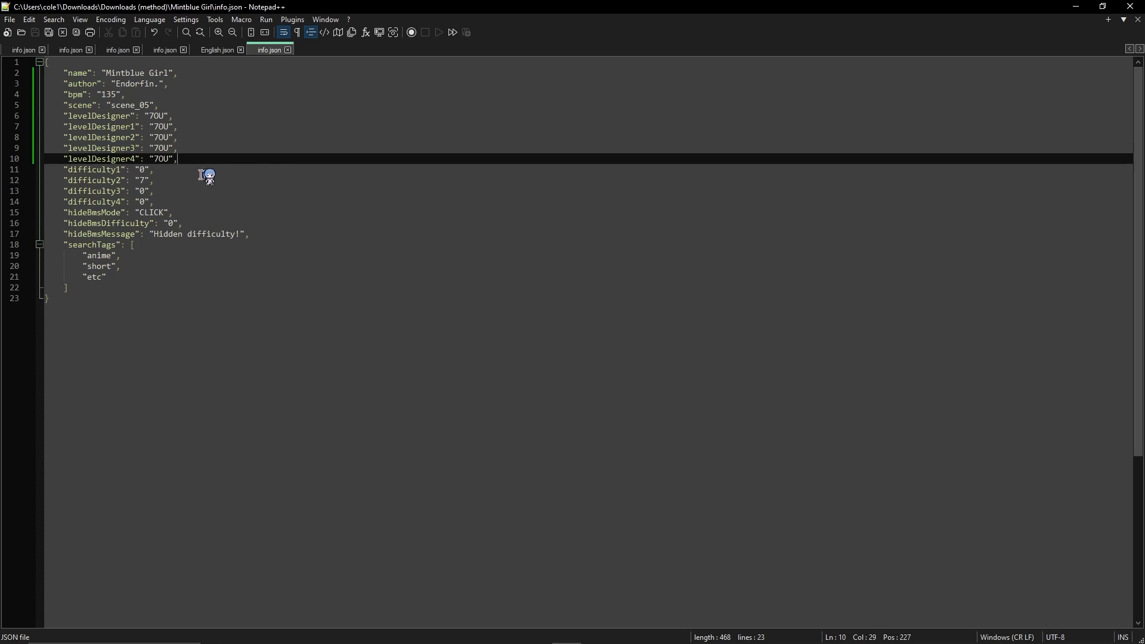
Step: Remove the three sample searchTags entries, leaving an empty pair of brackets on one line, and save info.json
drag(155, 235, 242, 238)
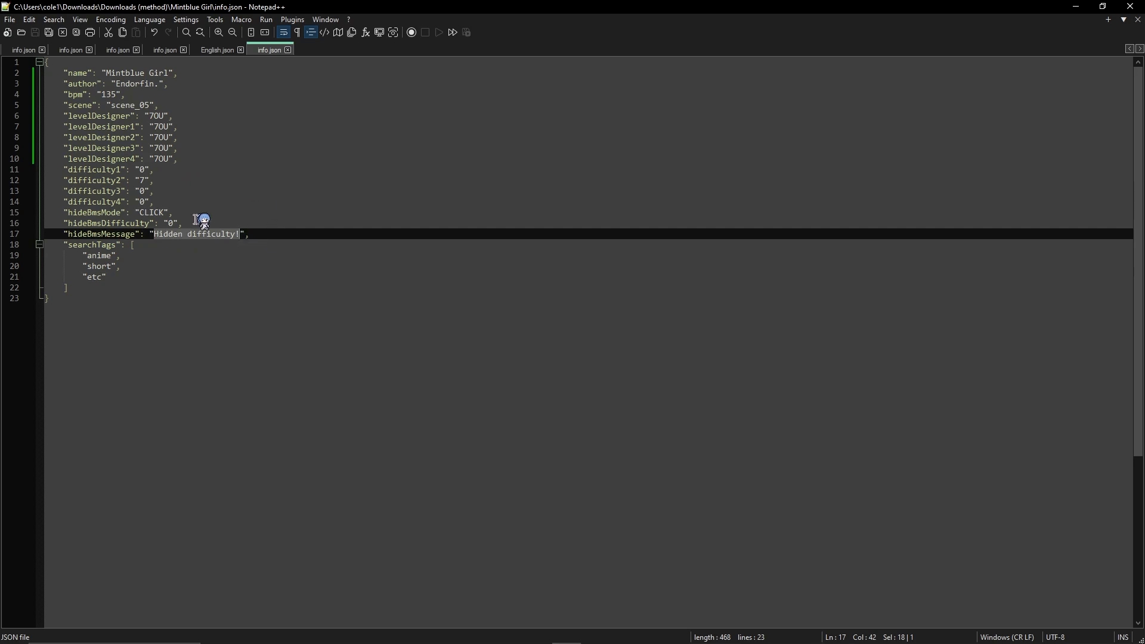
drag(107, 278, 13, 258)
key(Delete)
key(BackSpace)
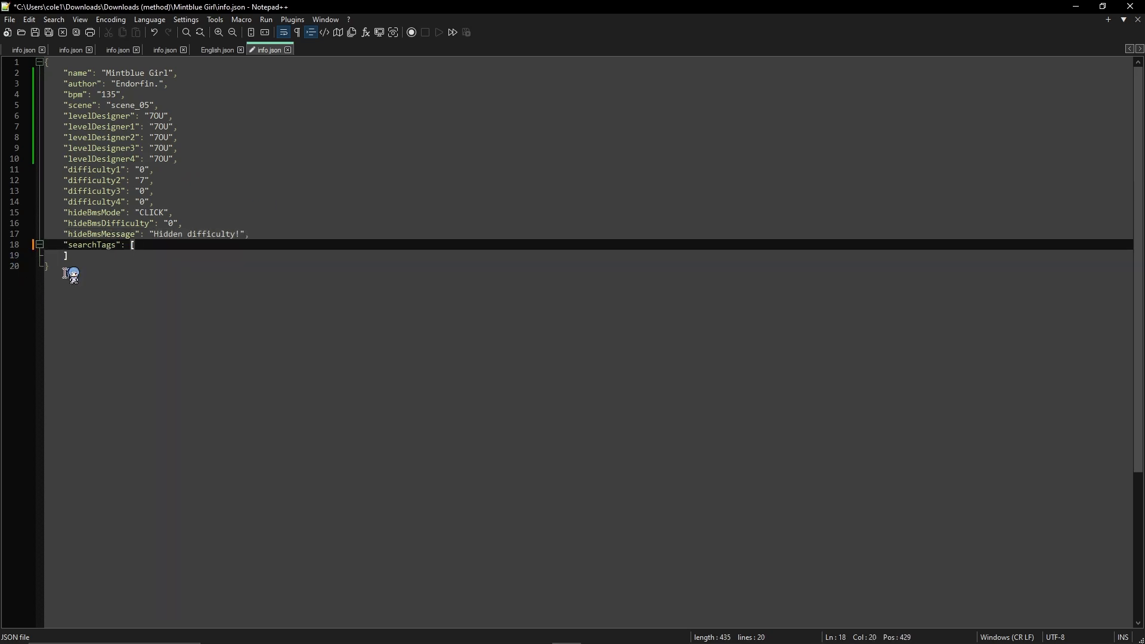
key(Delete)
key(Delete)
key(Down)
key(ctrl+s)
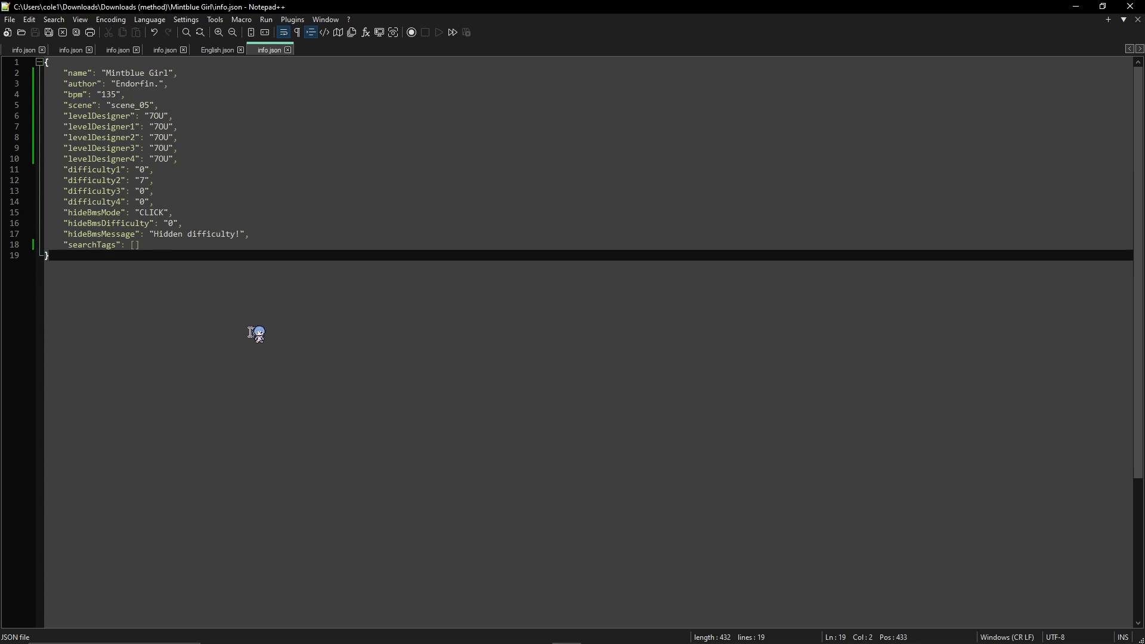
Step: Review the difficulty1 to difficulty4 entries, highlighting the difficulty2 line, and switch back to File Explorer
double_click(143, 171)
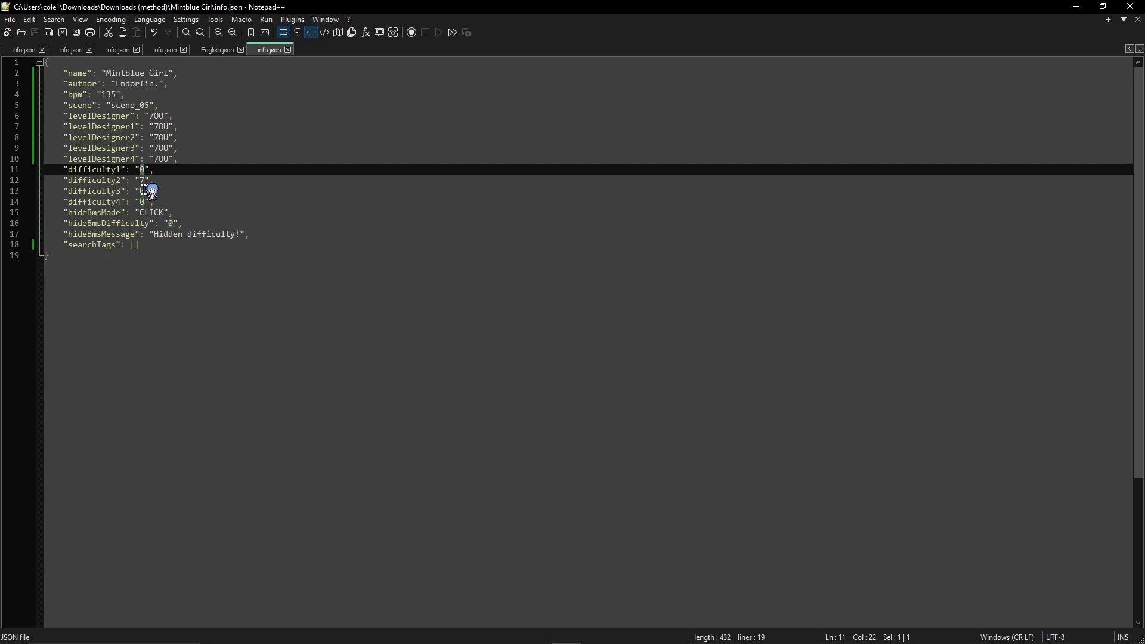
double_click(143, 182)
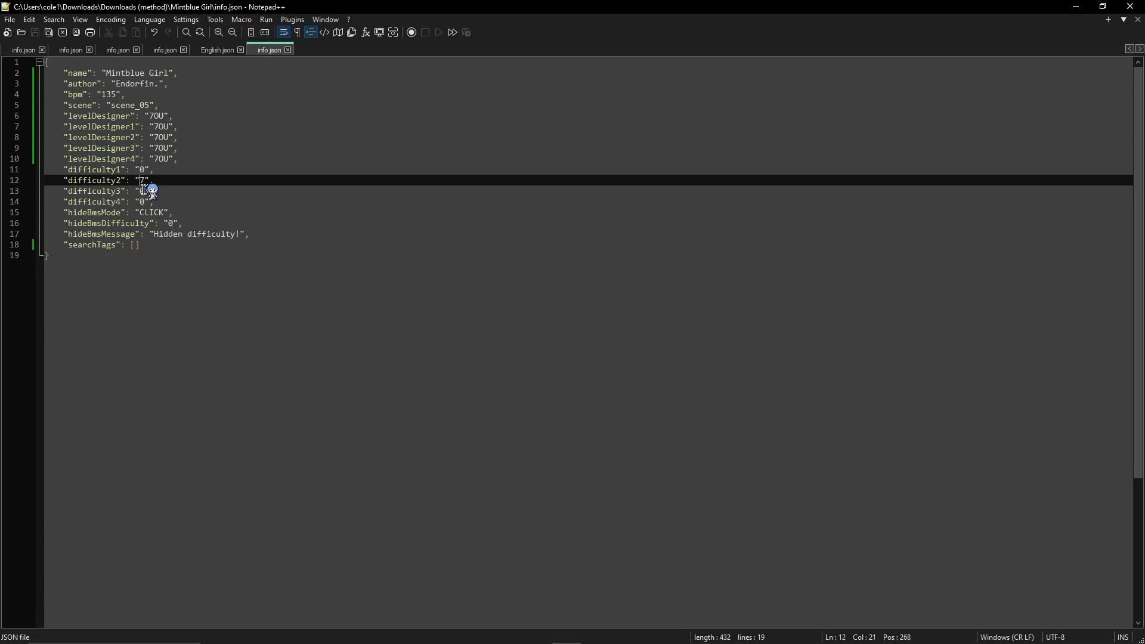
double_click(143, 192)
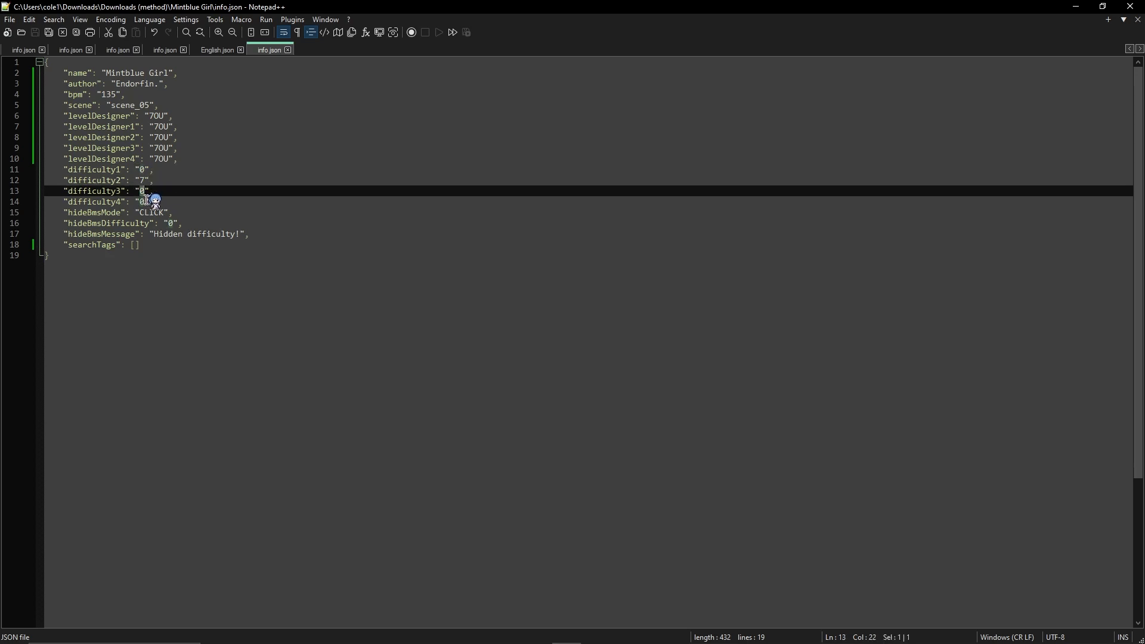
double_click(143, 203)
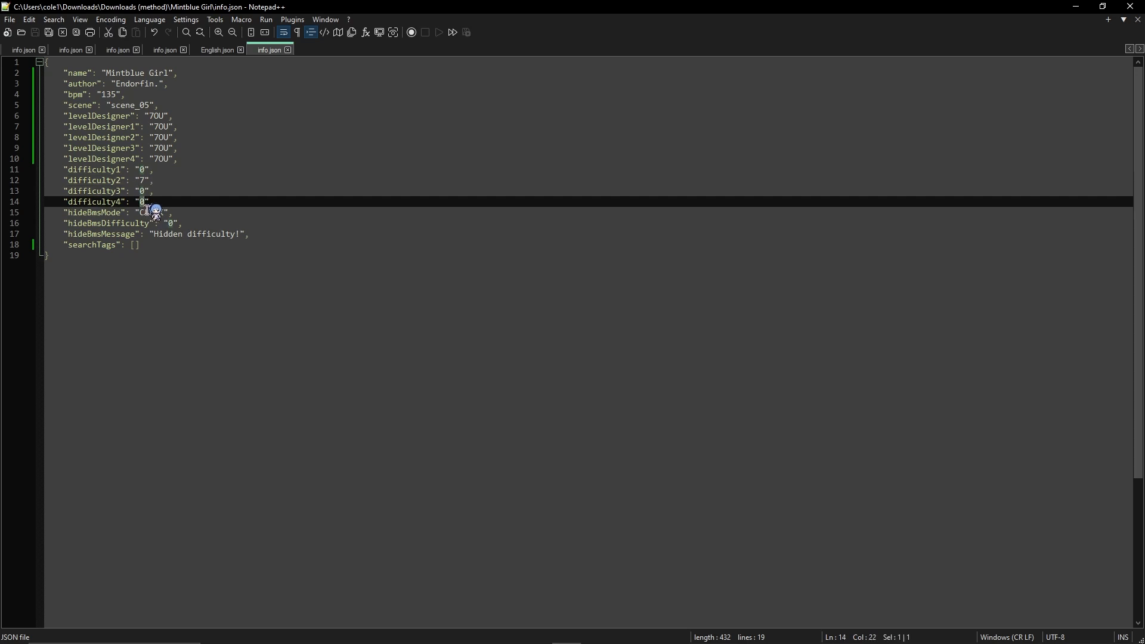
drag(179, 184, 52, 183)
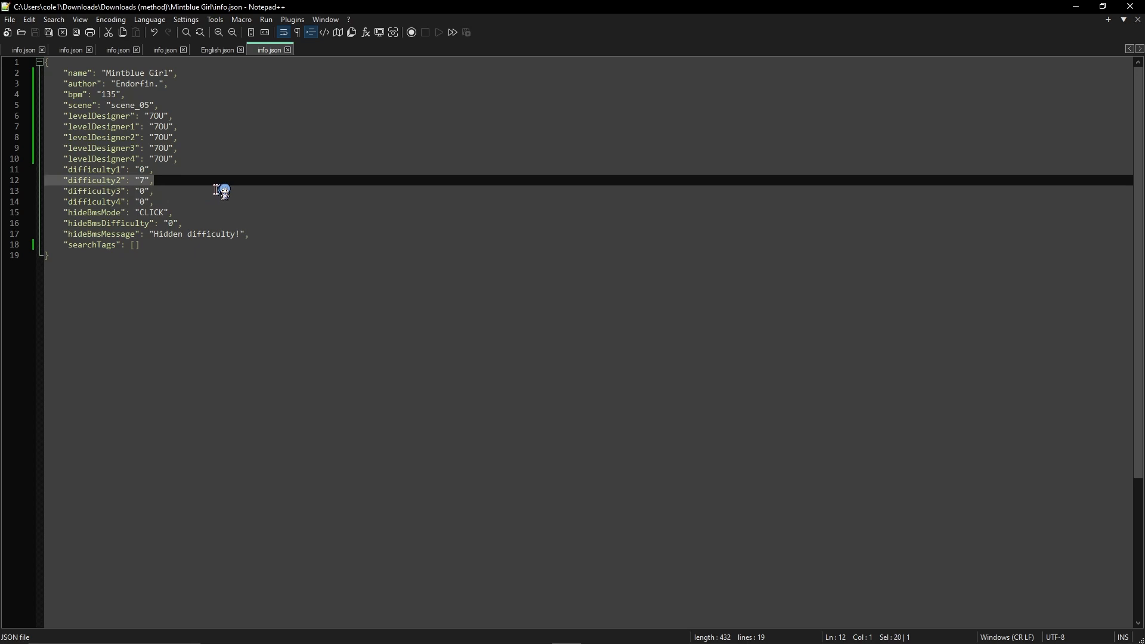
key(alt+Tab)
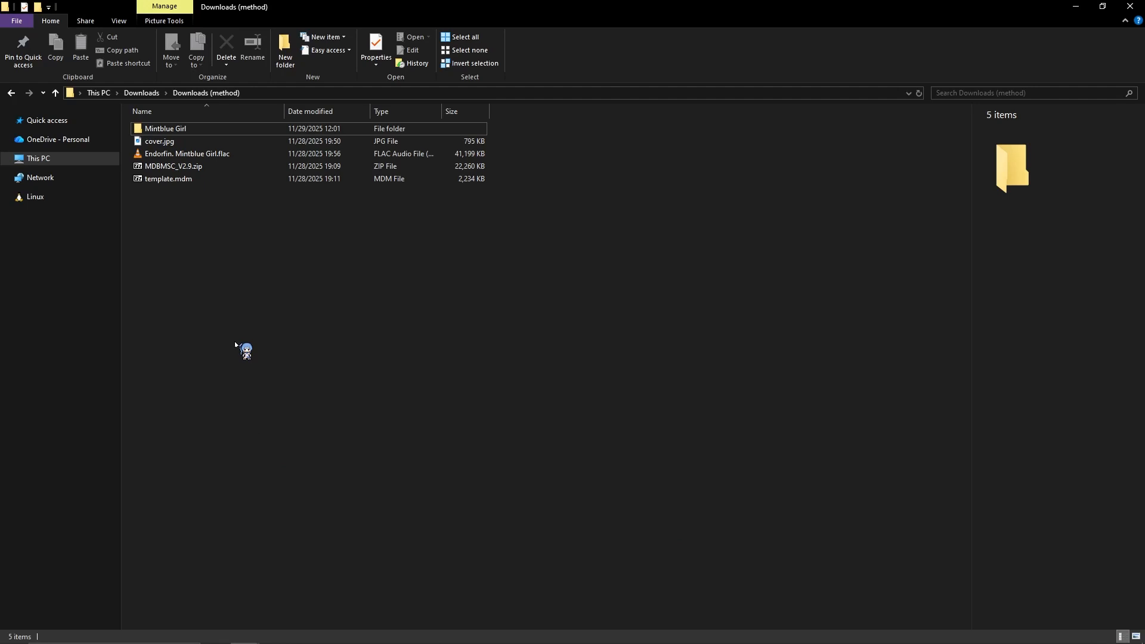
Step: Extract MDBMSC_V2.9.zip into its own MDBMSC_V2.9 folder
right_click(162, 168)
mouse_move(248, 202)
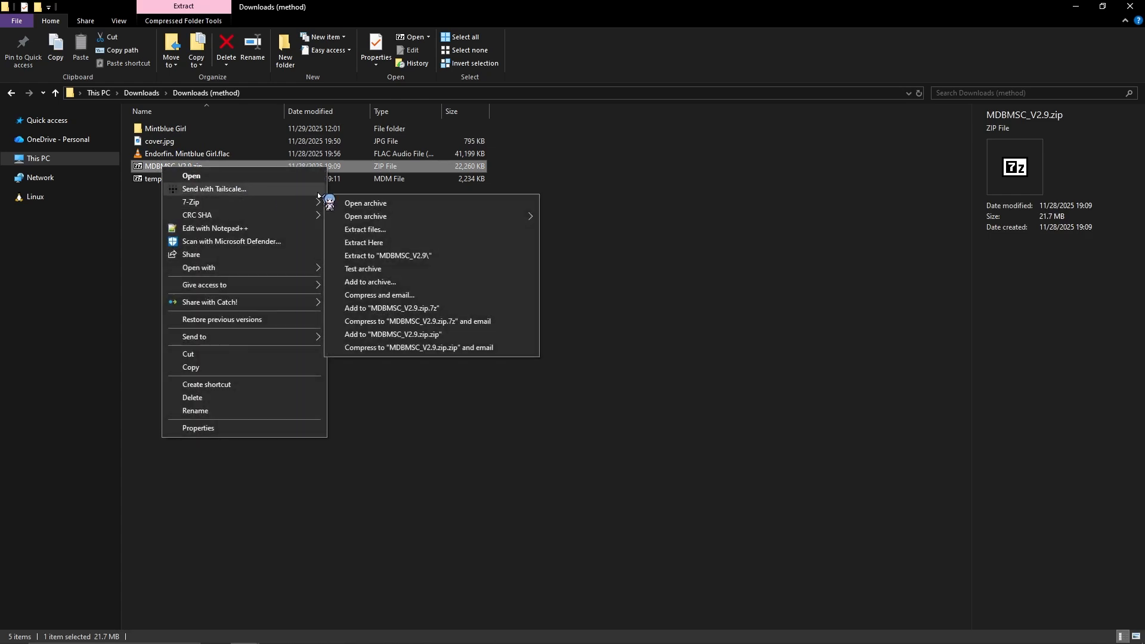
click(424, 257)
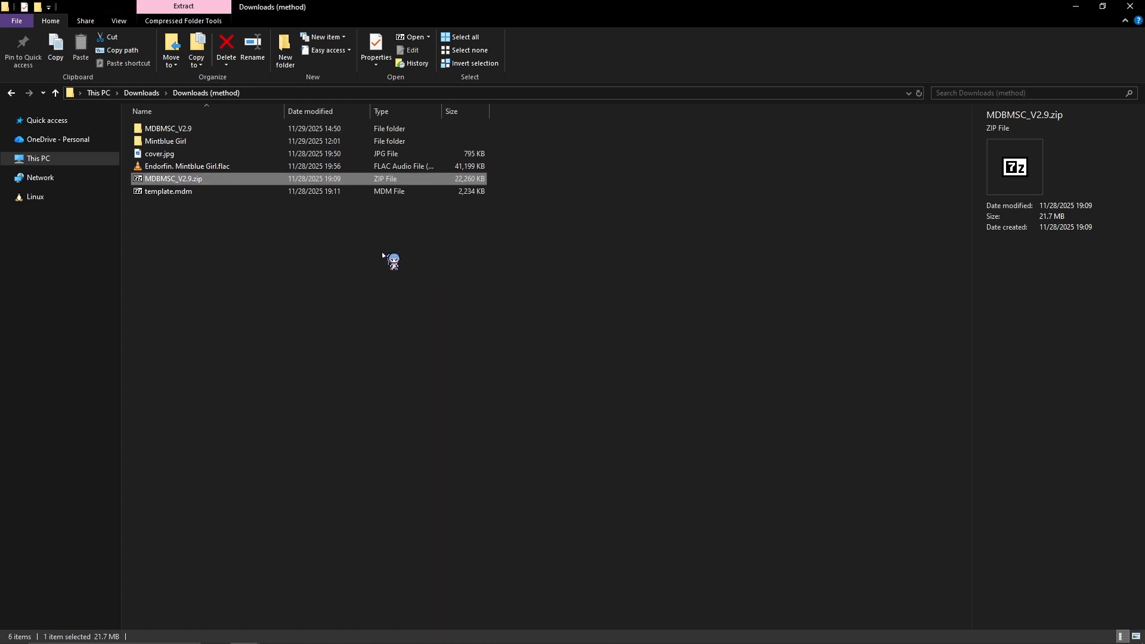
Step: Go to the ubmplay_fix folder inside the extracted MDBMSC_V2.9 folder and bring up the available actions for ubmplay fix.bat
double_click(171, 129)
double_click(171, 178)
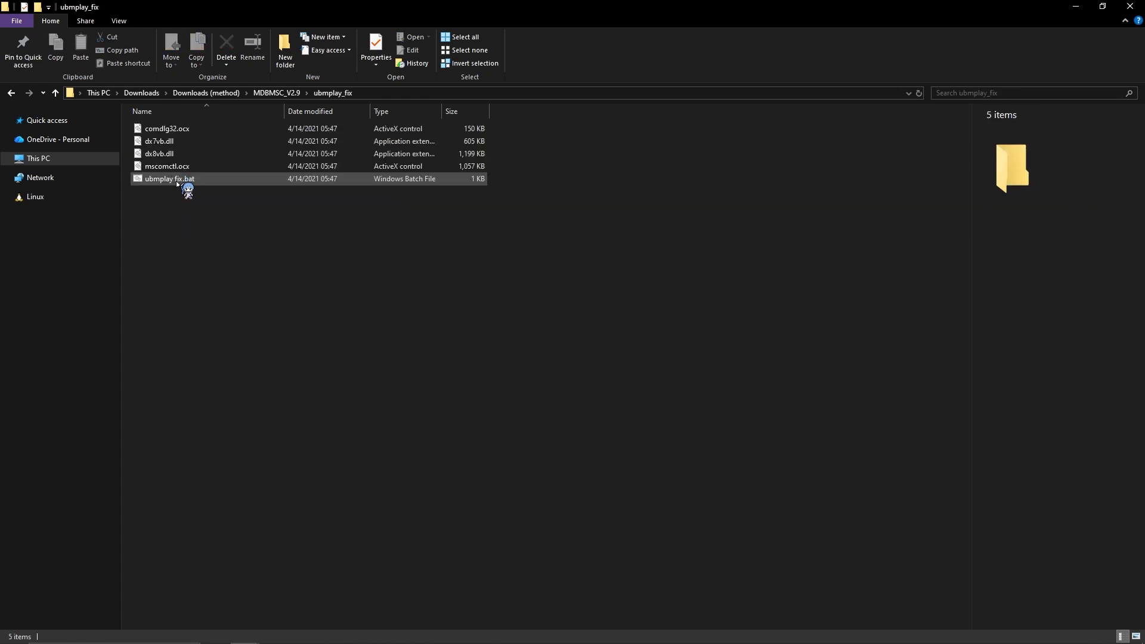
right_click(177, 178)
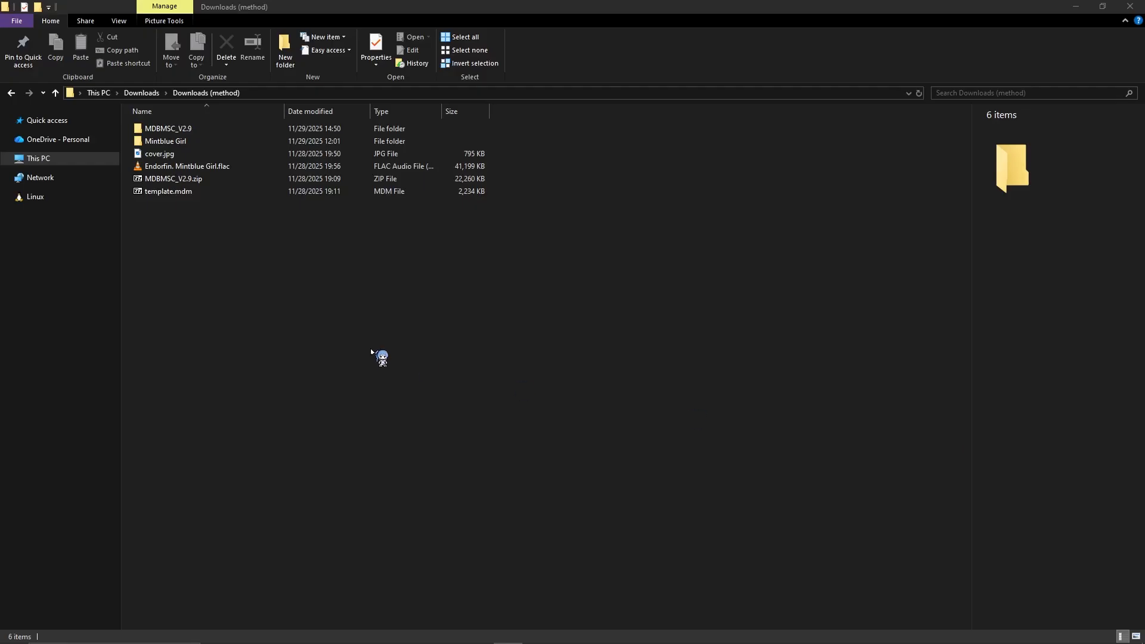
Step: Open the Mintblue Girl folder and bring up the app chooser for map2.bms
double_click(182, 142)
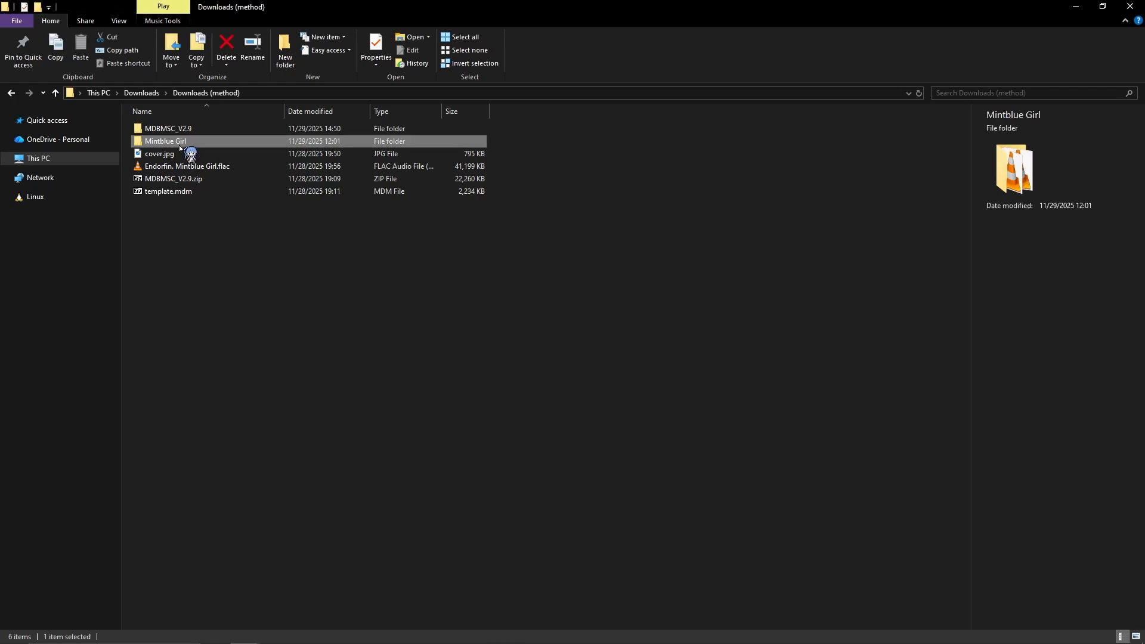
click(170, 393)
right_click(170, 393)
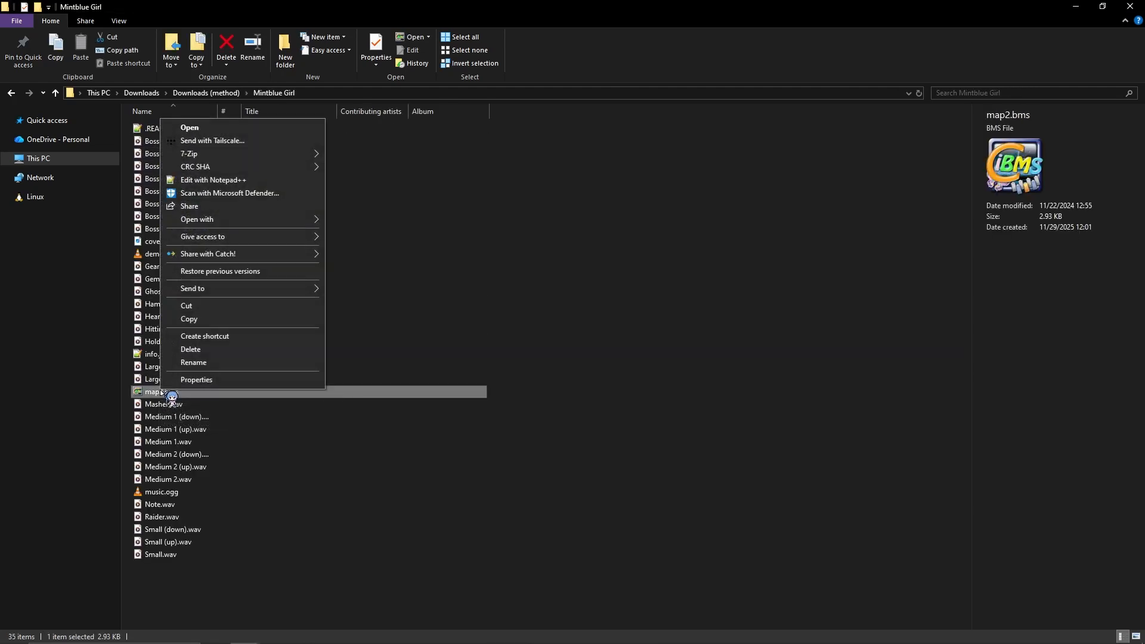
mouse_move(304, 220)
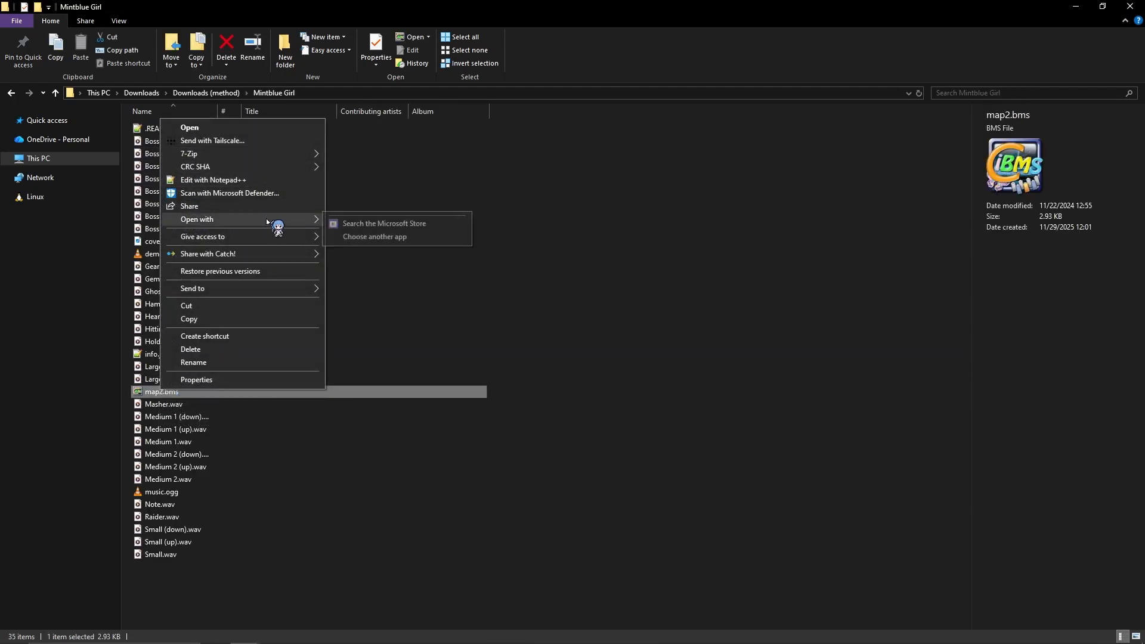
click(384, 237)
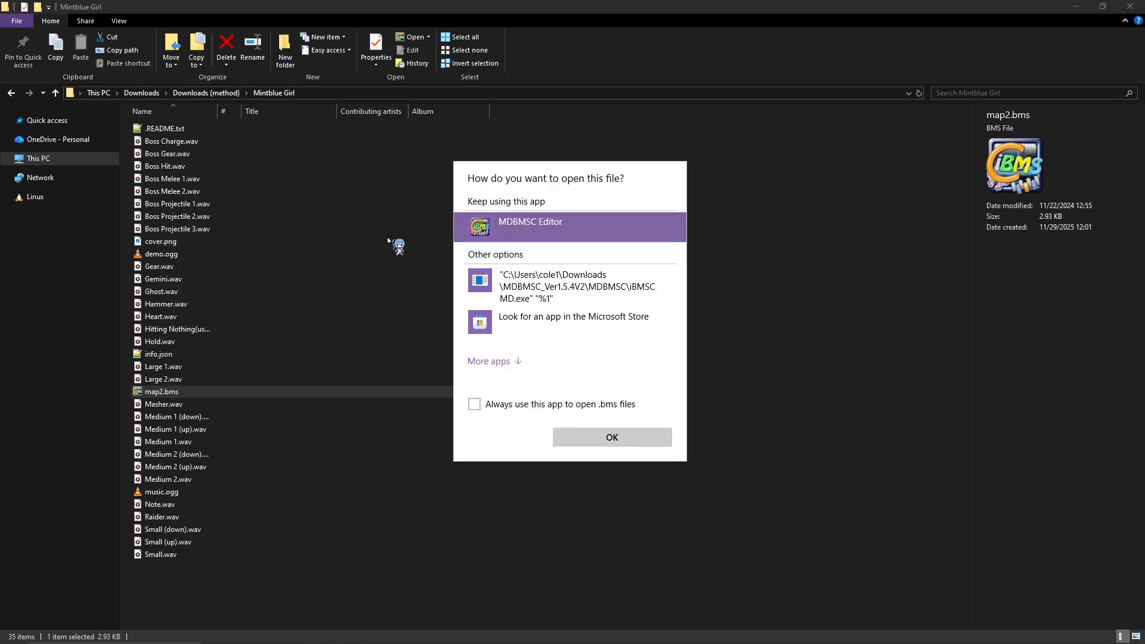
Step: Choose iBMSC MD.exe from the extracted MDBMSC_V2.9 folder as the app that always opens .bms files
click(510, 362)
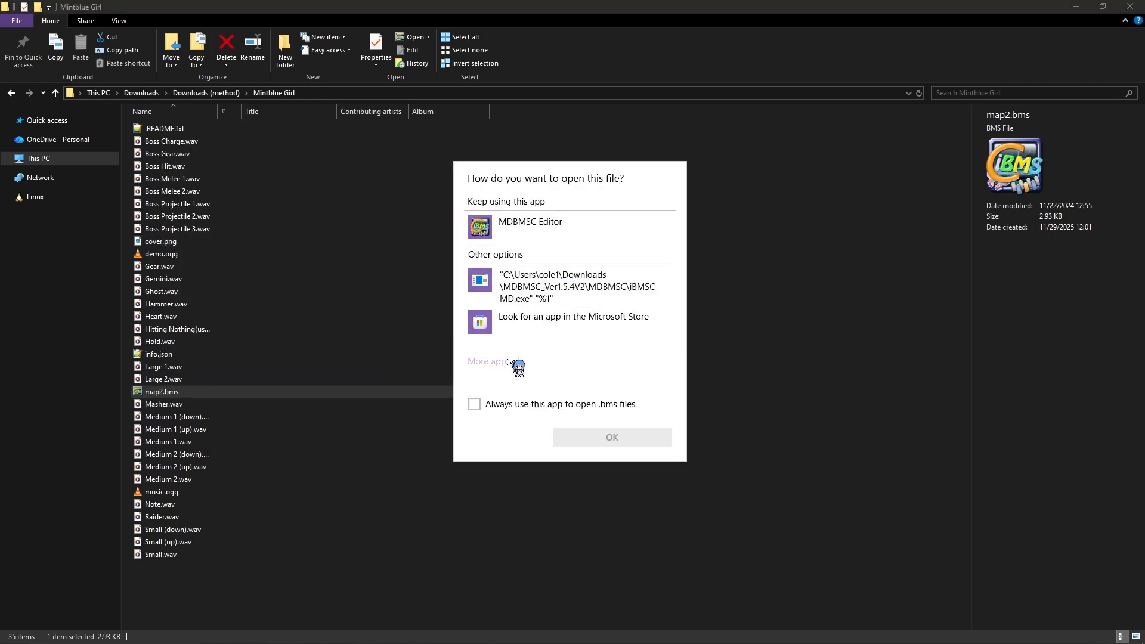
scroll(587, 363, down, 5)
click(572, 419)
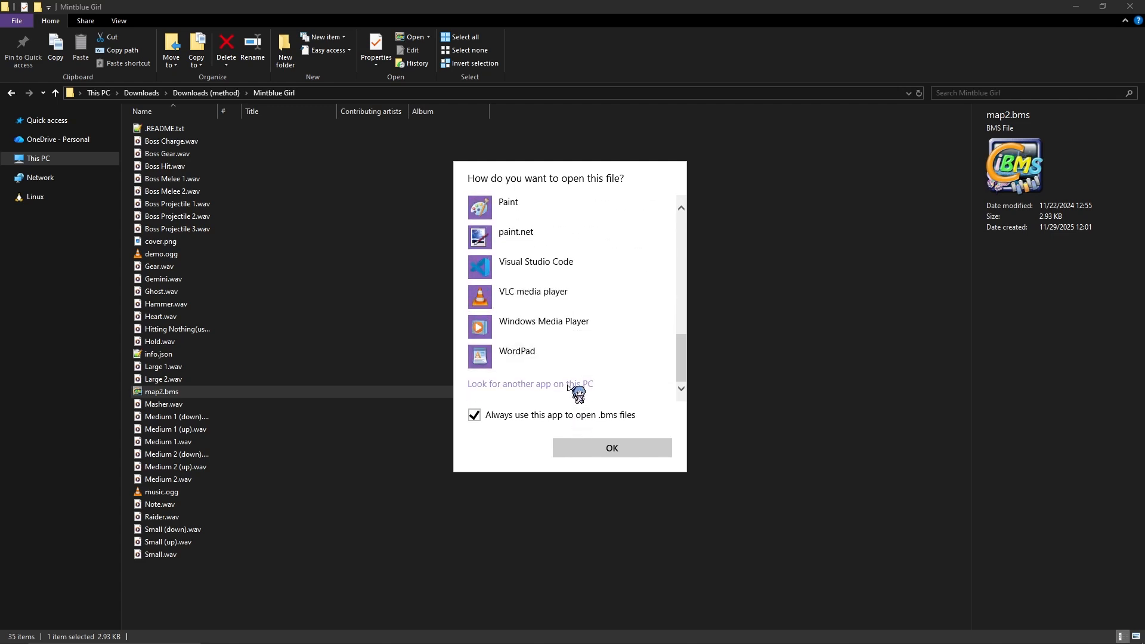
click(569, 385)
double_click(156, 123)
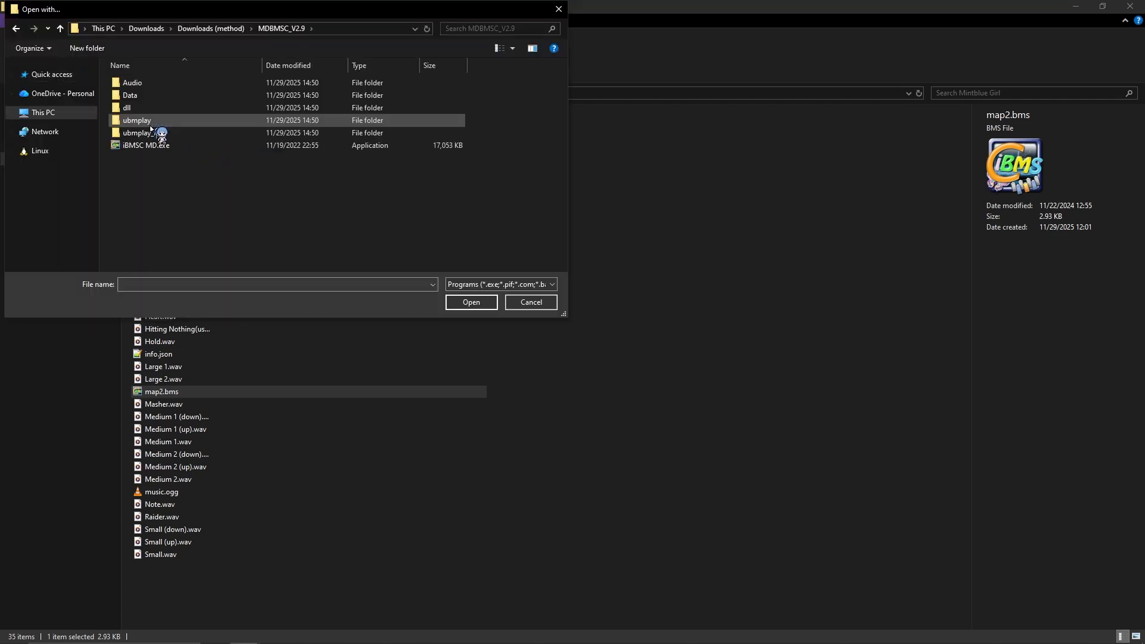
click(185, 147)
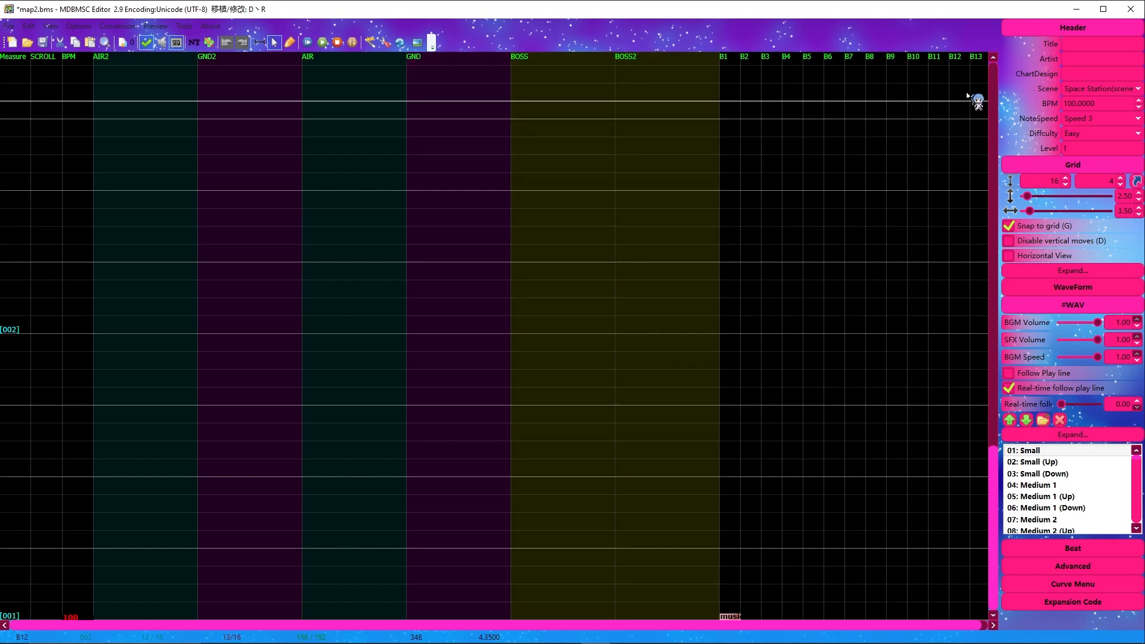
Step: Set the chart header's scene to Candyland(scene_5)
click(1085, 77)
click(1085, 91)
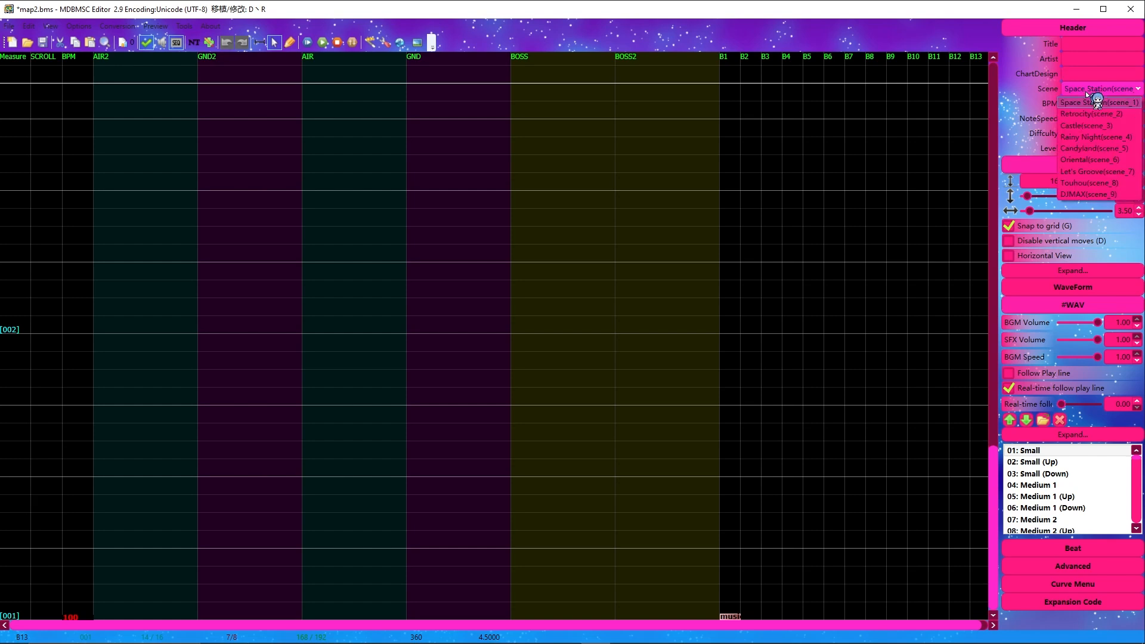
click(1084, 91)
double_click(1080, 106)
click(1092, 120)
click(1092, 121)
click(1091, 91)
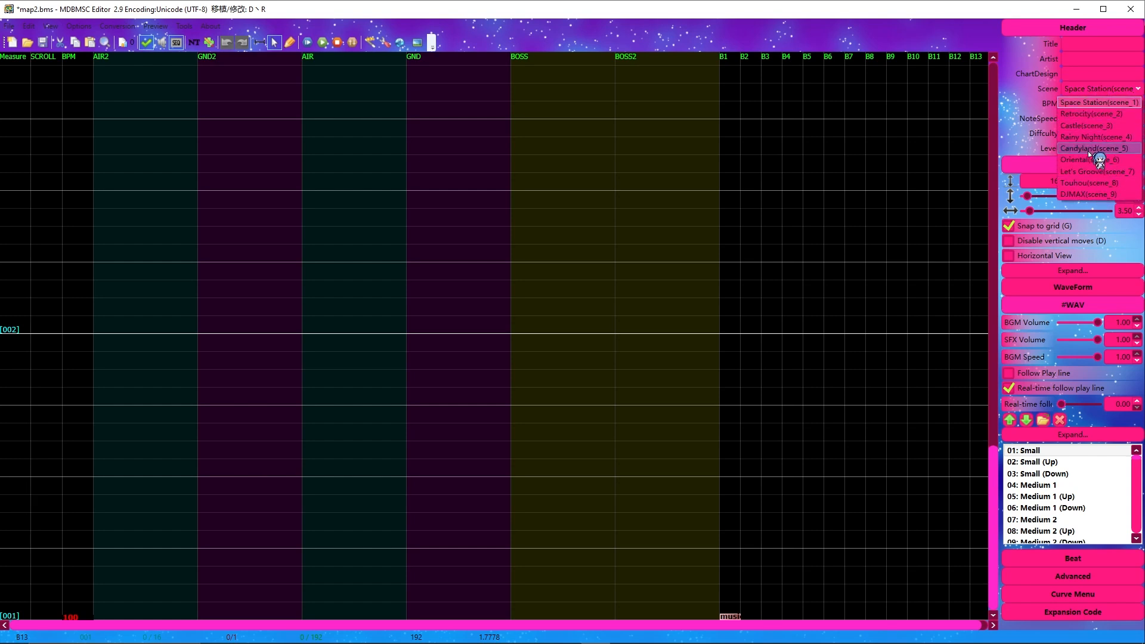
click(1089, 151)
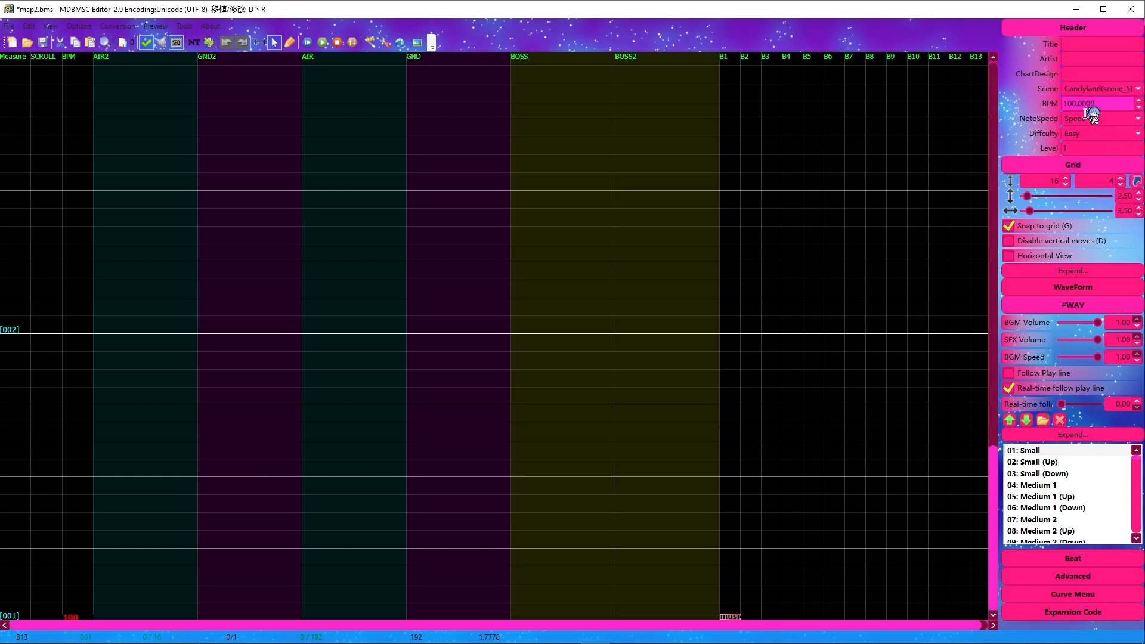
Step: Set the chart's BPM to 135 and its note speed to Speed 2
text(135)
key(Tab)
click(1091, 122)
click(1089, 145)
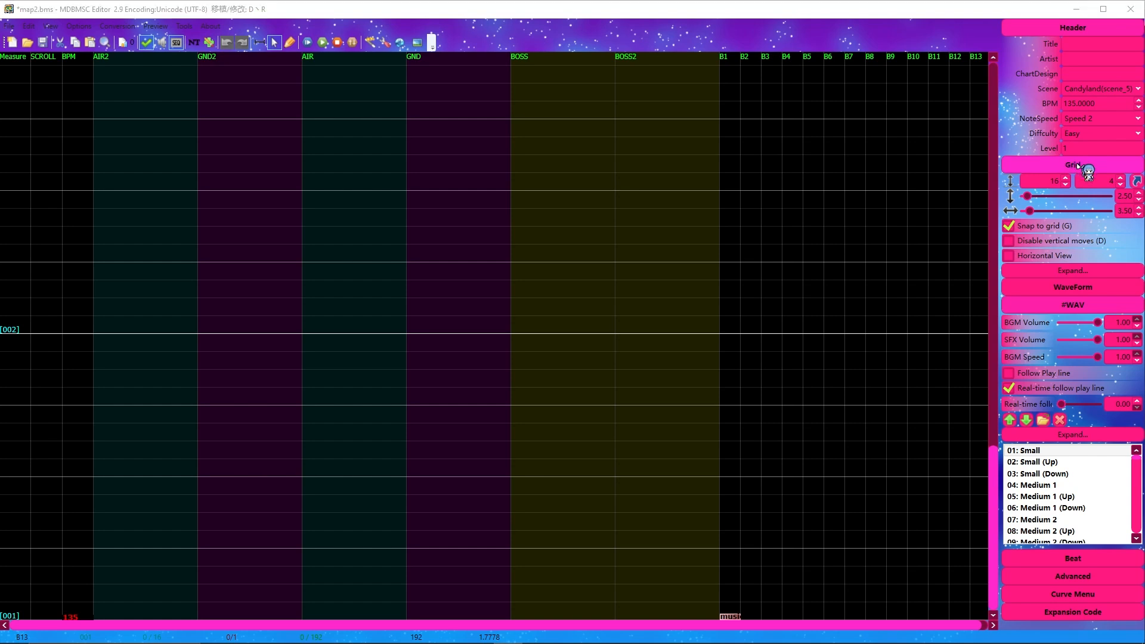
Step: Try a grid division of 24 and set it back to 16
click(1045, 187)
text(24)
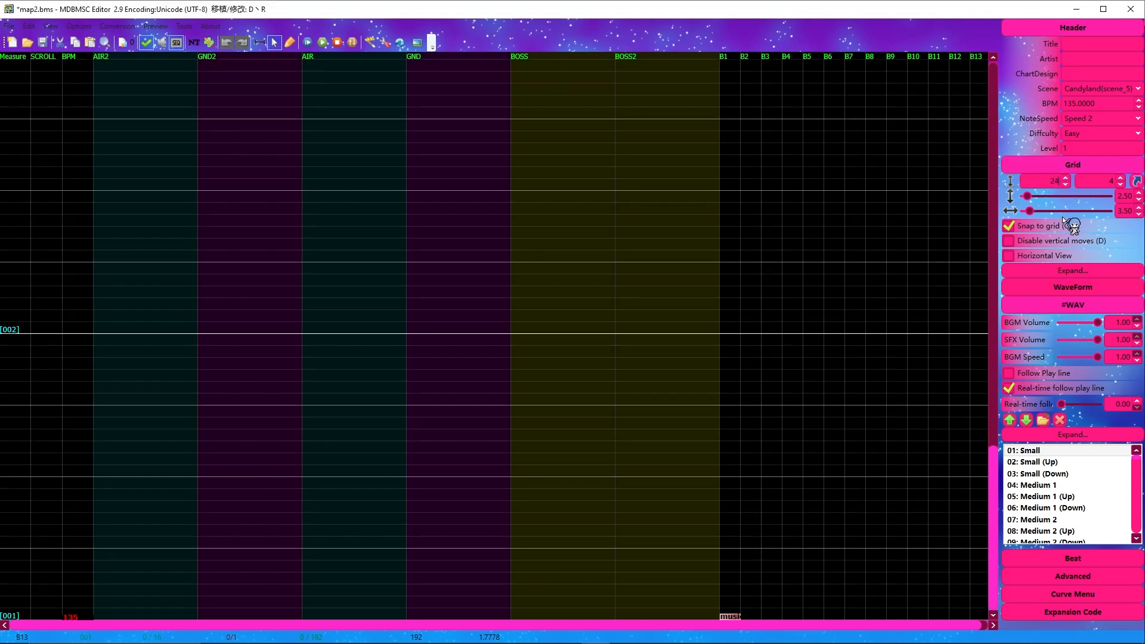
drag(1043, 179, 1065, 183)
text(16)
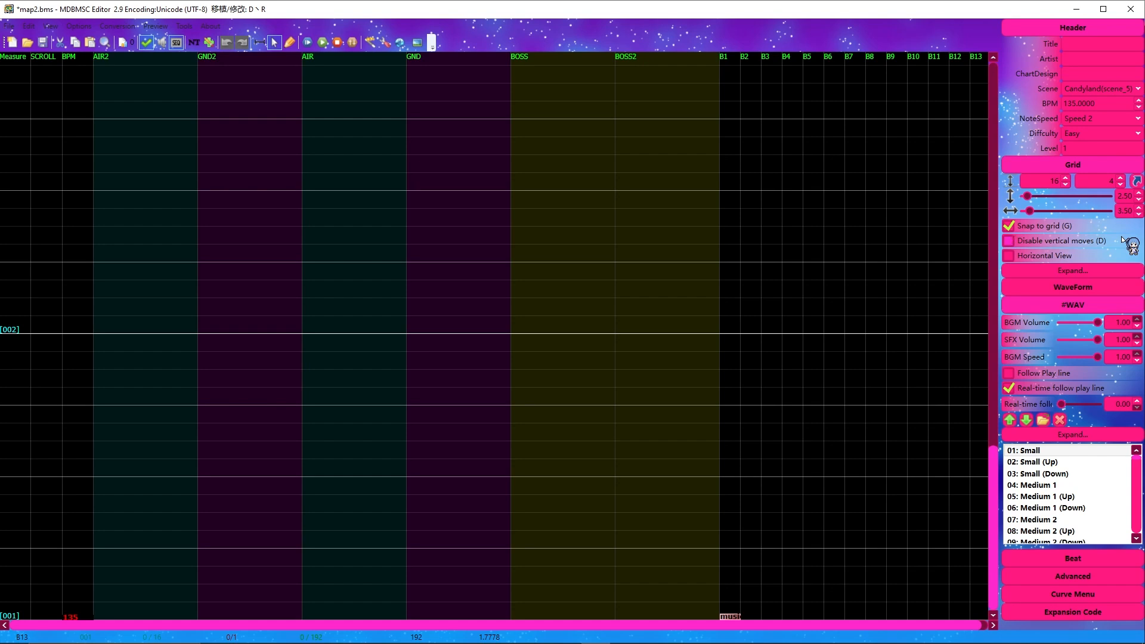
Step: Enable Horizontal View, and turn on the advanced options MD Note icon and Only MD Note in #WAV
click(1039, 256)
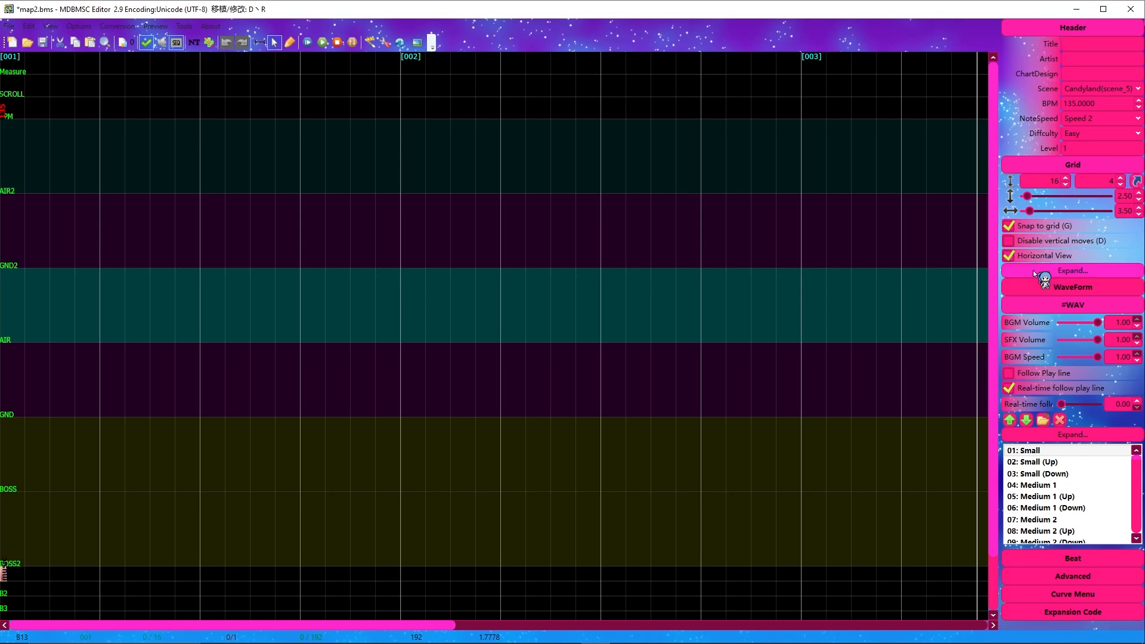
click(1060, 576)
scroll(1058, 580, down, 1)
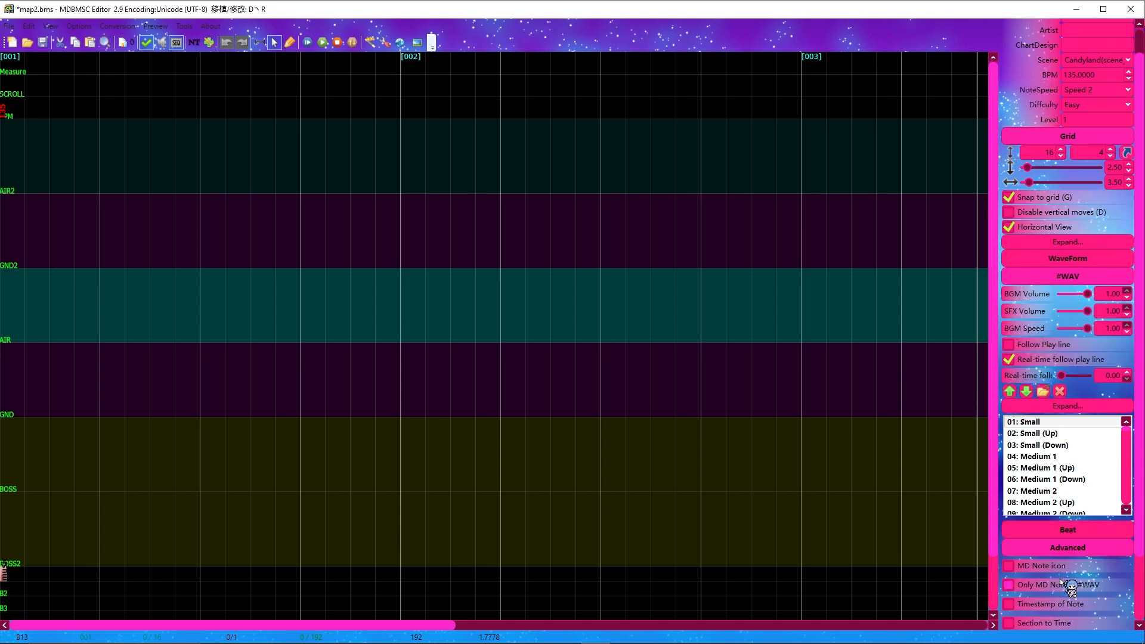
scroll(1061, 581, down, 3)
click(1044, 494)
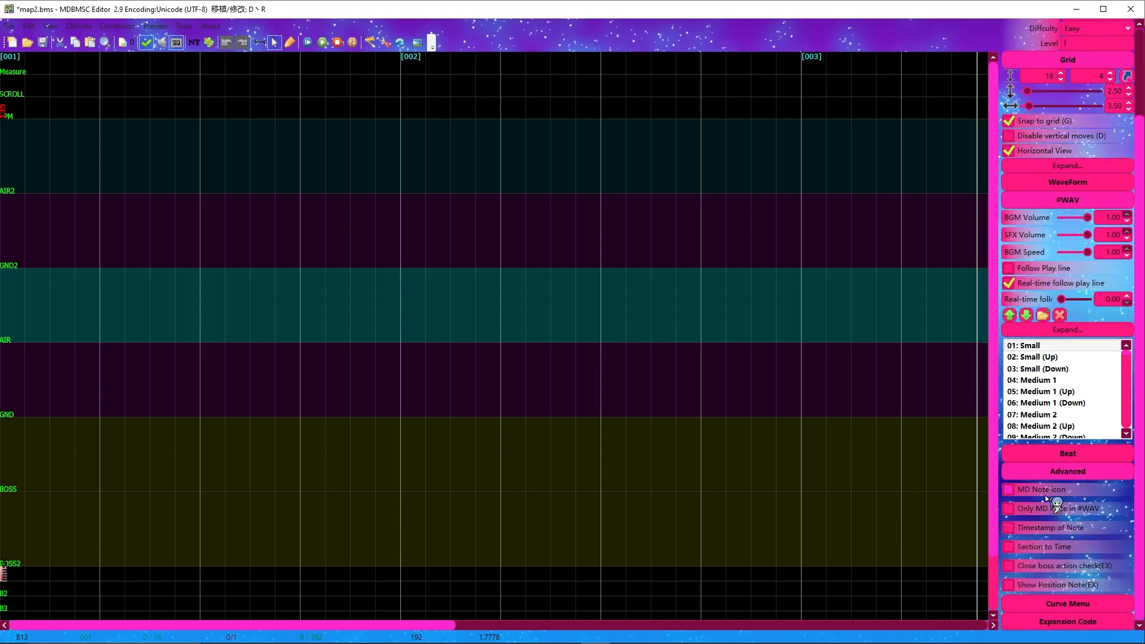
click(1061, 507)
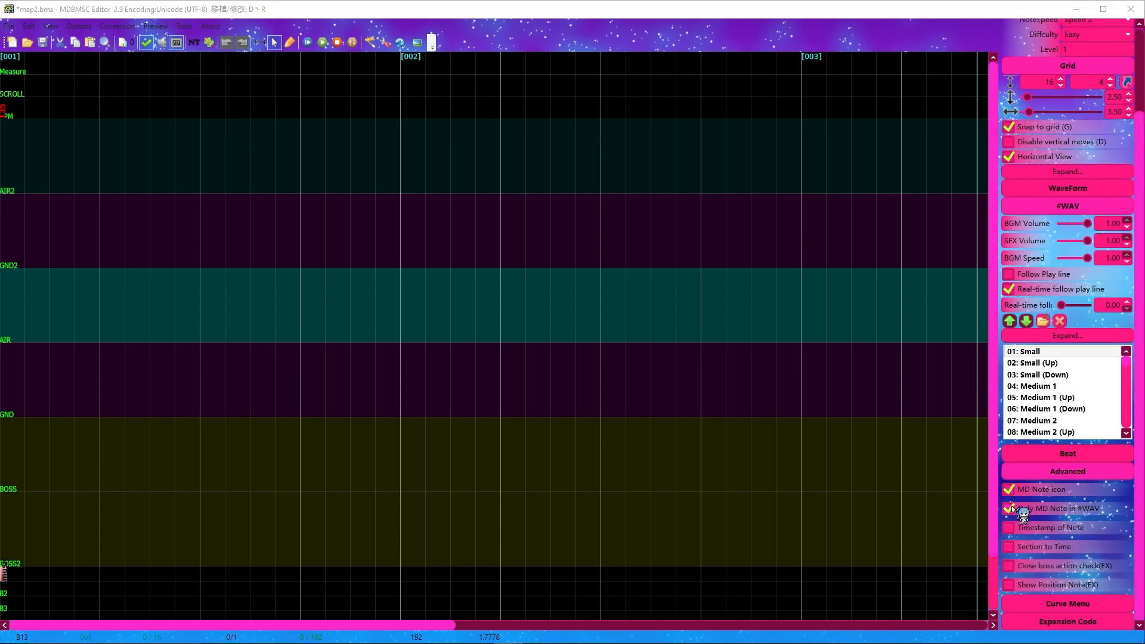
Step: Enlarge the #WAV note list until it reaches the last scene switch entry, and widen the side panel slightly
drag(1065, 476, 1067, 643)
drag(1139, 417, 1139, 537)
drag(1072, 440, 1065, 638)
drag(1140, 426, 1140, 498)
drag(1057, 477, 1041, 578)
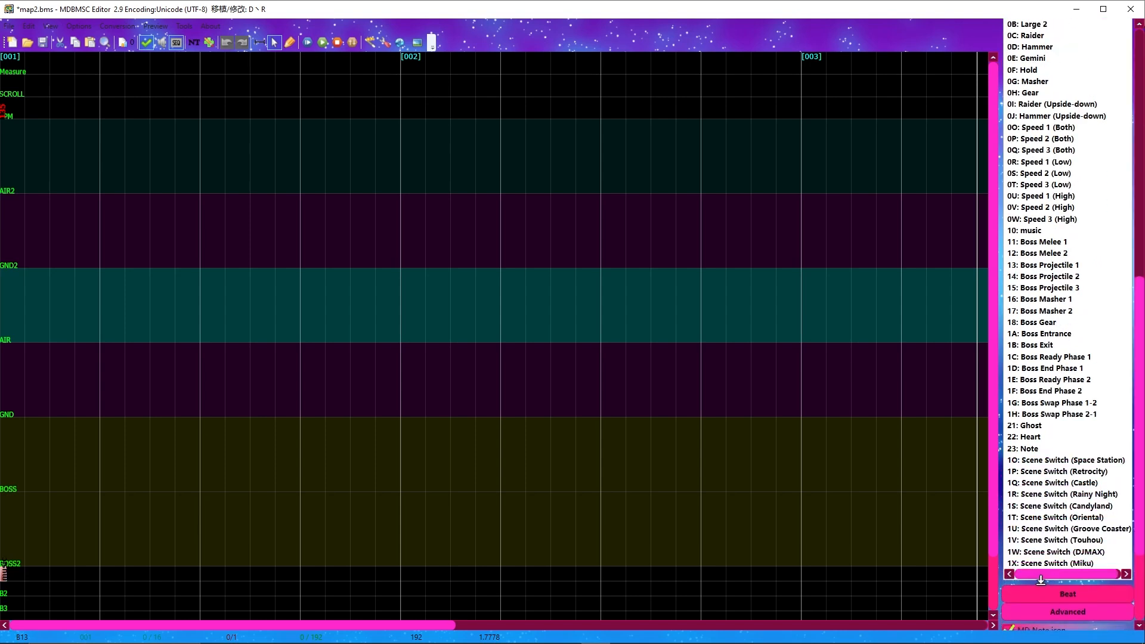
drag(1002, 532, 991, 532)
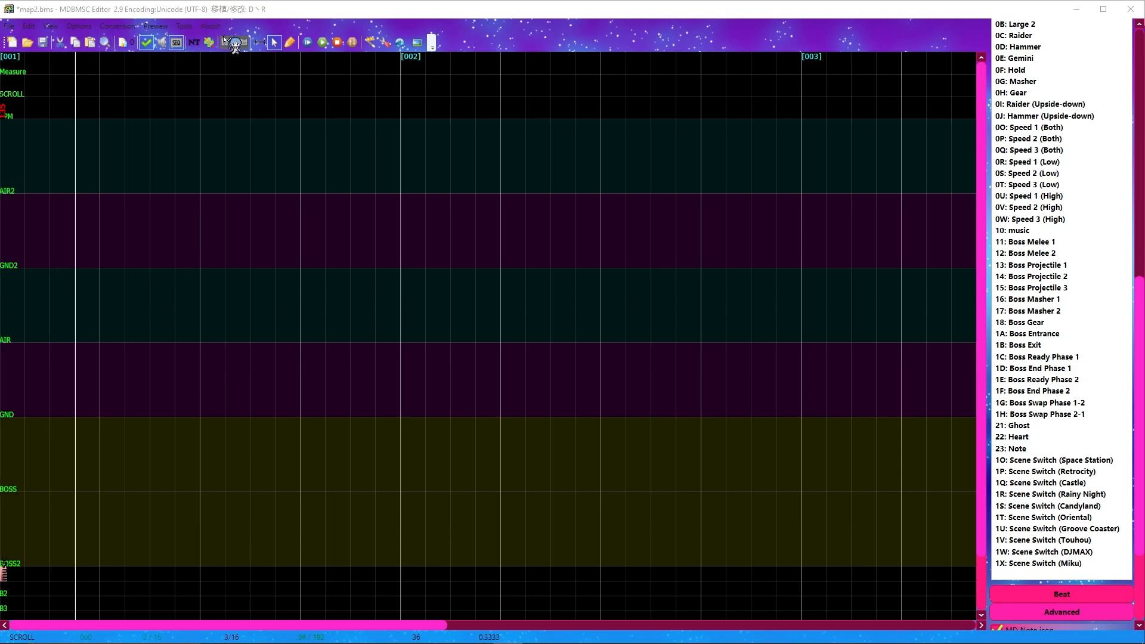
click(266, 44)
click(273, 42)
drag(102, 125, 751, 557)
drag(860, 567, 55, 89)
Step: Place two Small, two medium and two Large 1 notes on the GND lane, one beat apart across measures 001 and 002
click(290, 42)
click(1139, 191)
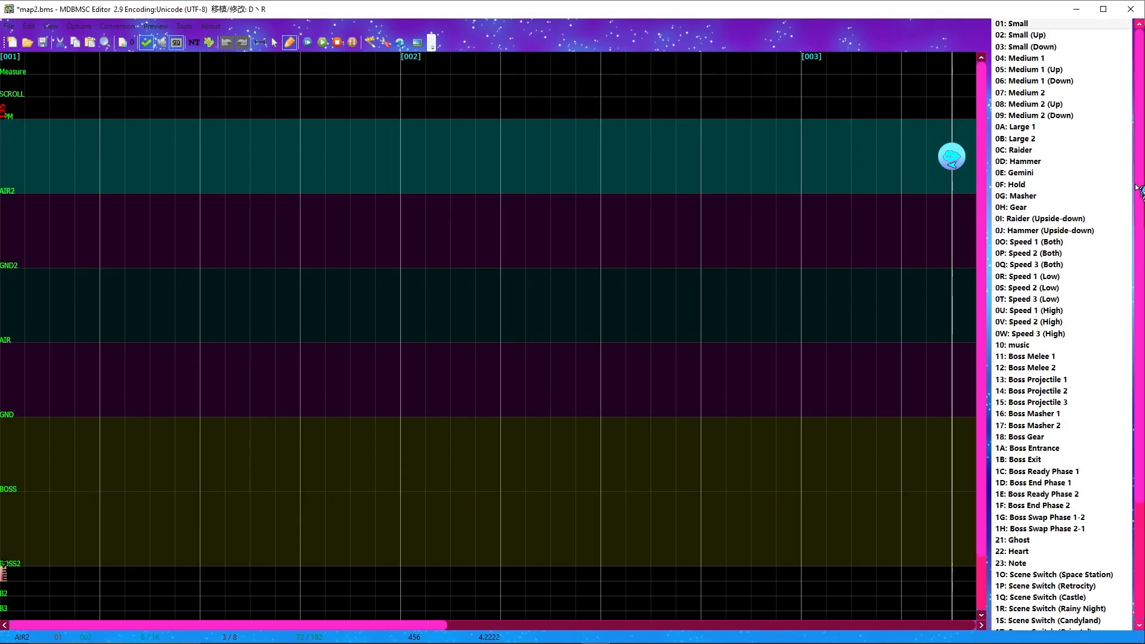
scroll(1139, 190, up, 3)
click(1044, 195)
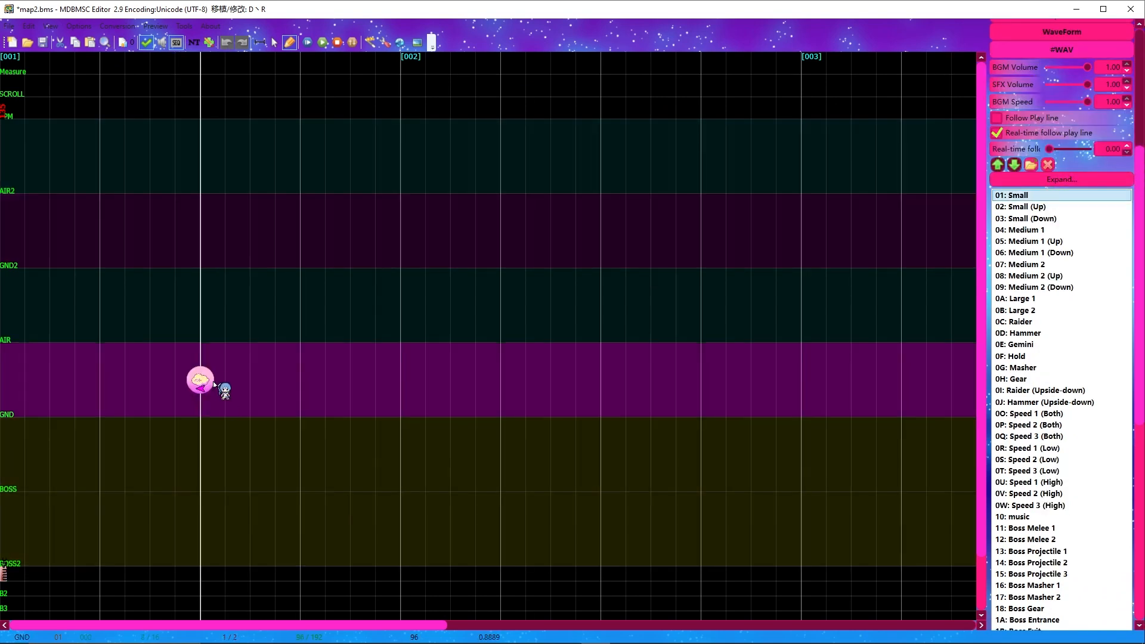
click(201, 379)
click(300, 380)
click(401, 380)
click(501, 380)
click(601, 380)
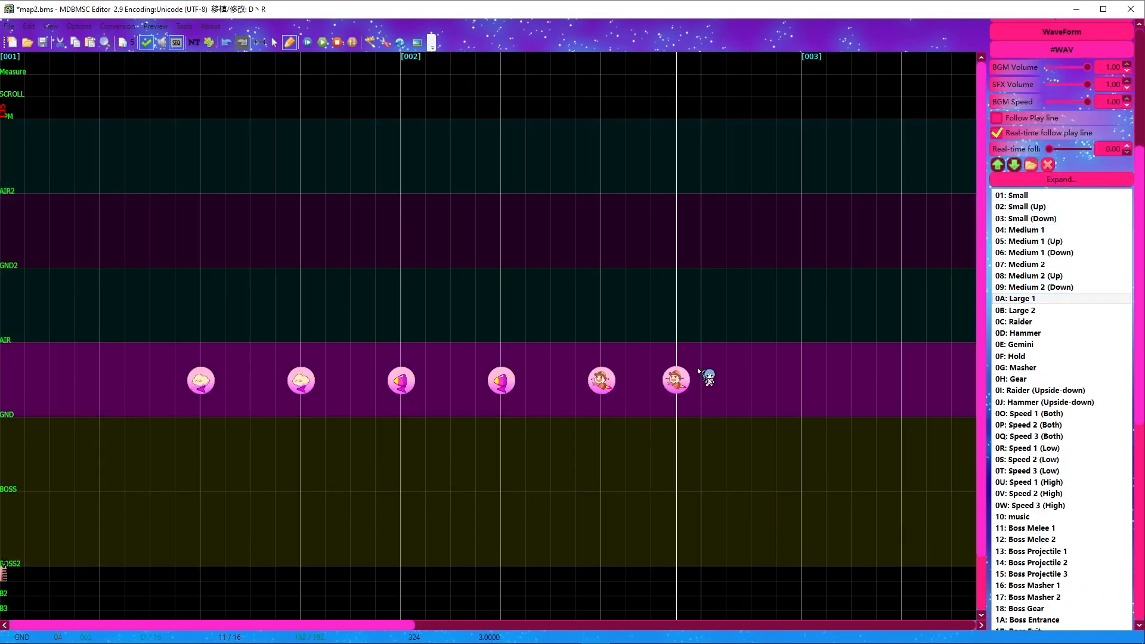
click(701, 380)
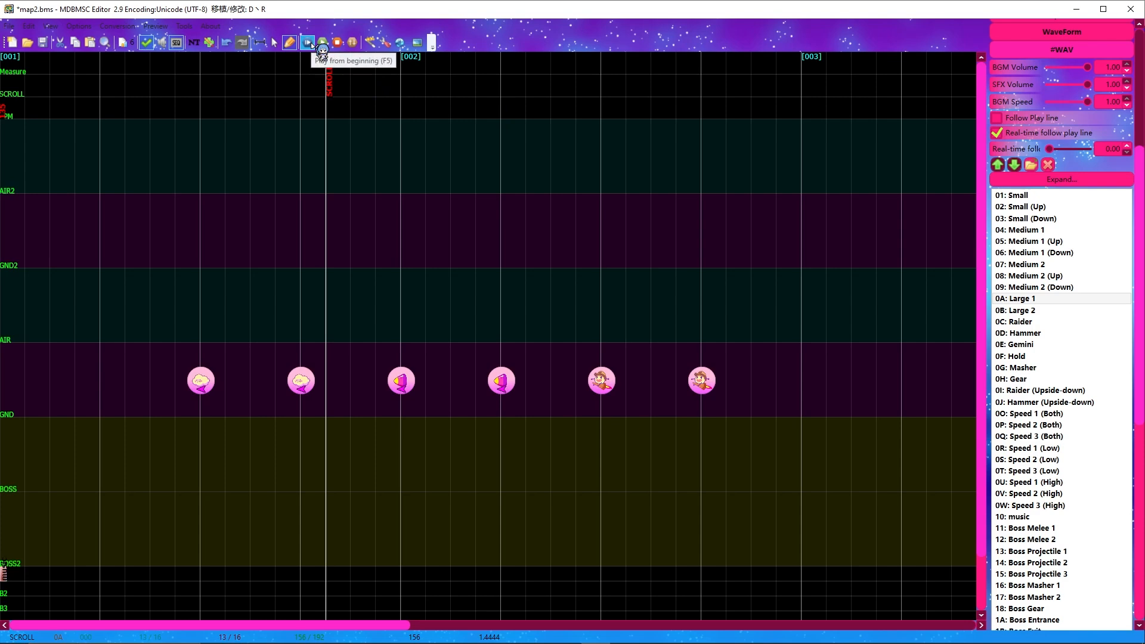
Step: Preview the chart from the beginning, stop playback, and play it again from measure 003
click(312, 43)
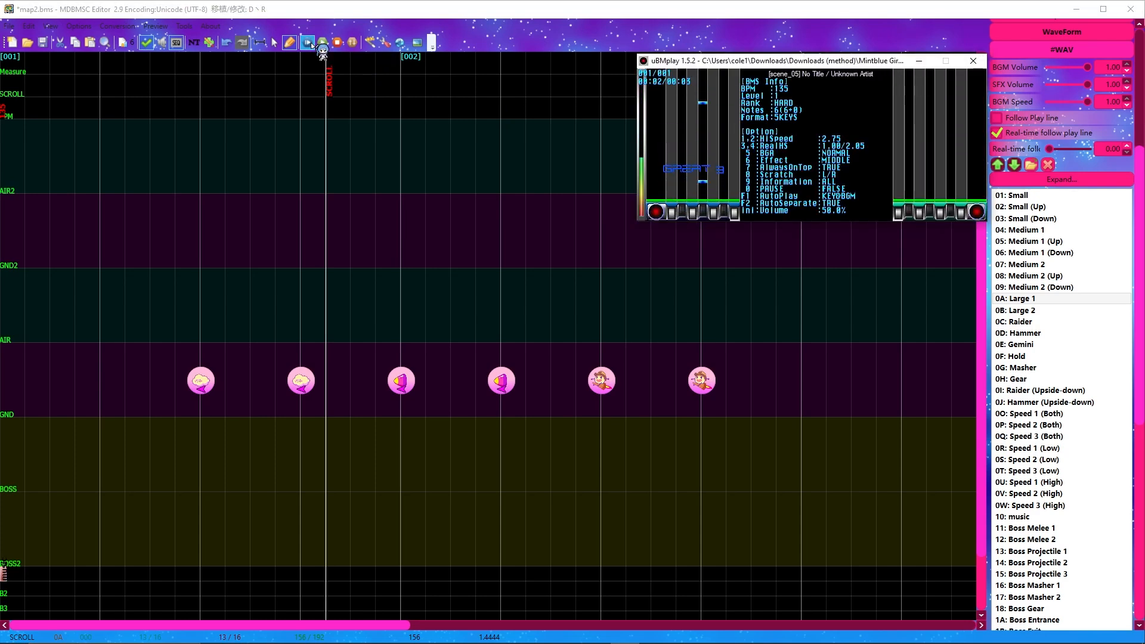
click(338, 43)
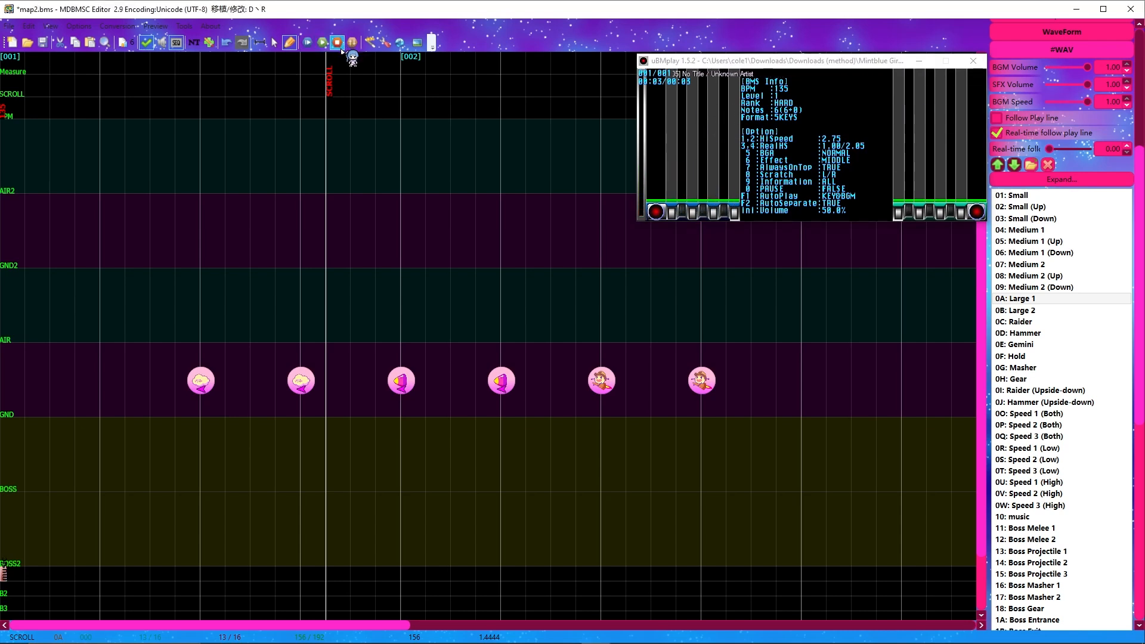
scroll(342, 78, down, 4)
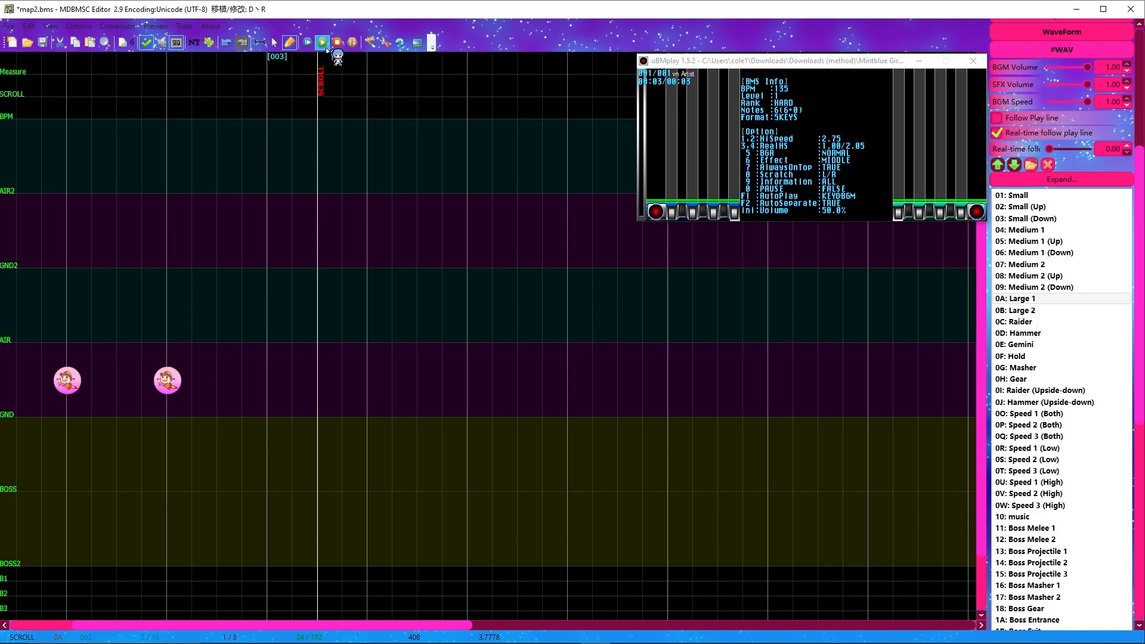
click(326, 47)
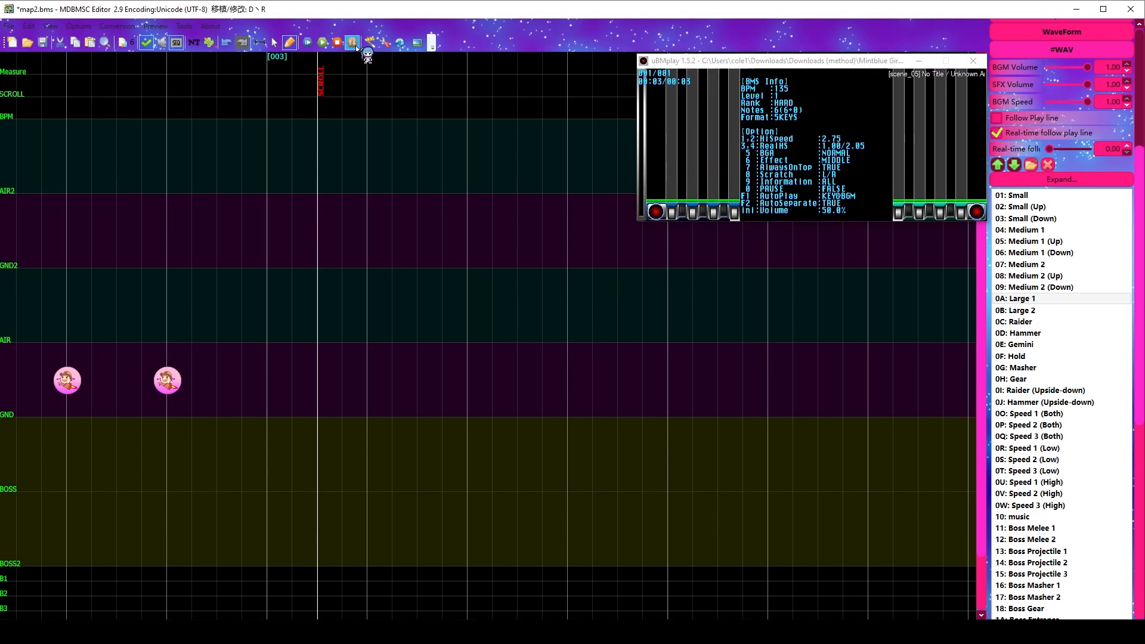
Step: Select all the test notes on the GND lane and delete them
scroll(468, 153, up, 4)
click(273, 42)
mouse_move(149, 222)
mouse_down()
mouse_move(741, 465)
mouse_move(736, 458)
mouse_up()
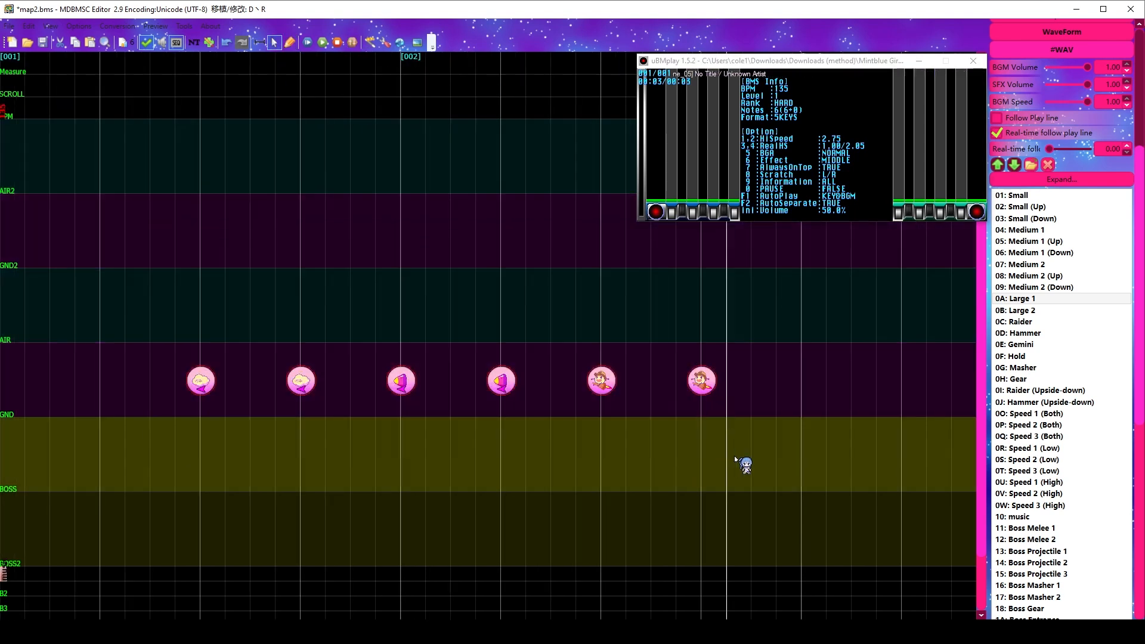
key(Delete)
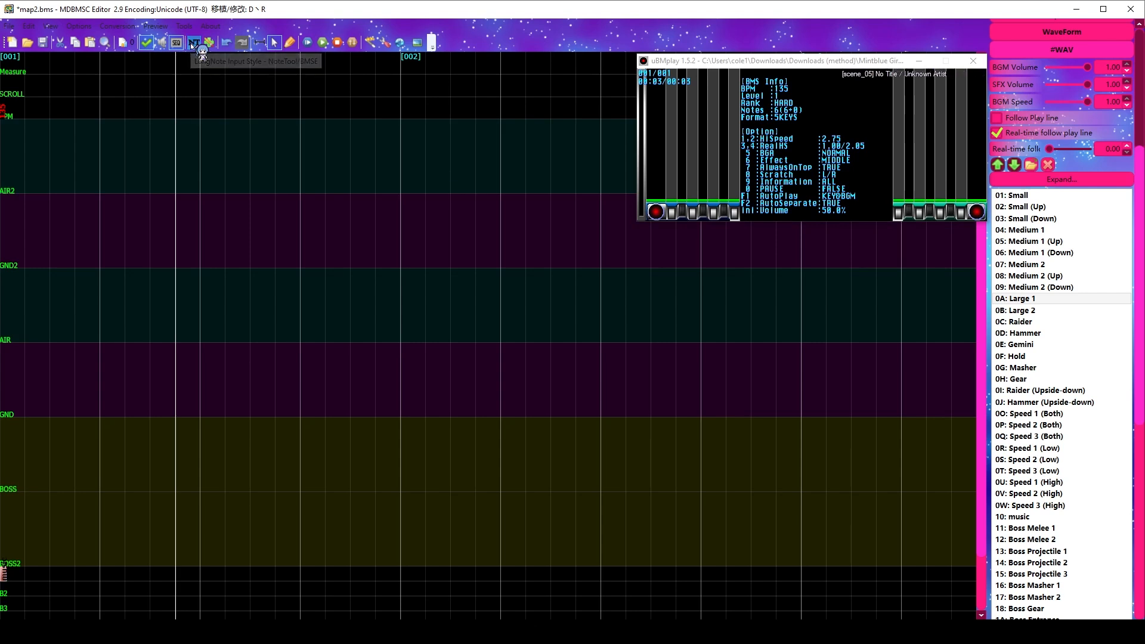
Step: Place a two-beat Hold note on the GND lane, from the last beat of measure 001 to the second beat of measure 002
click(1039, 357)
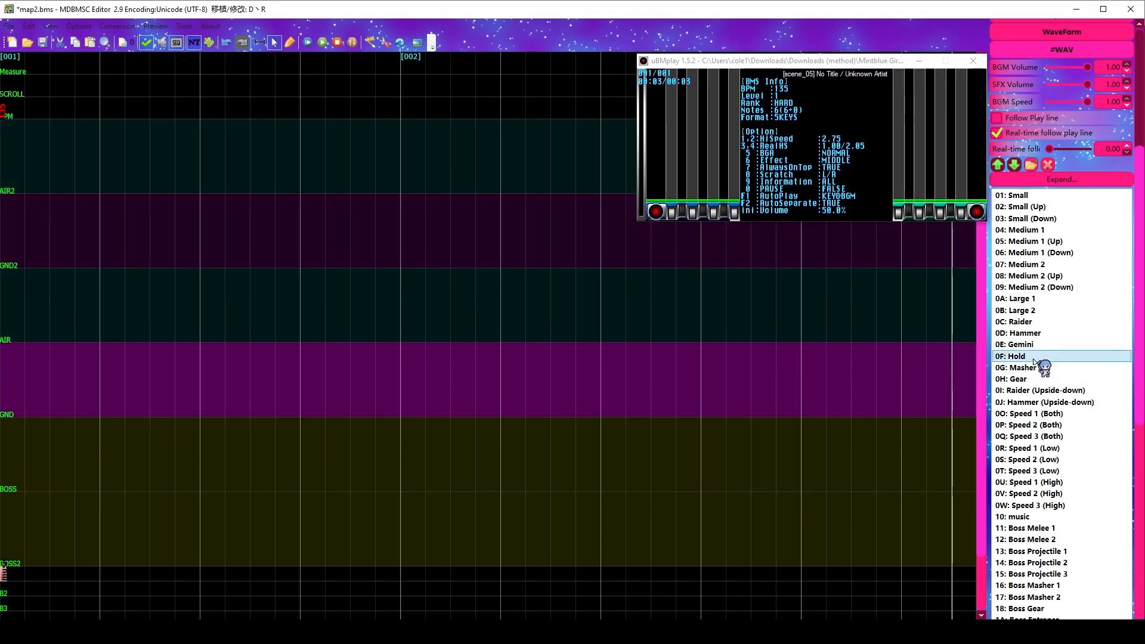
click(289, 42)
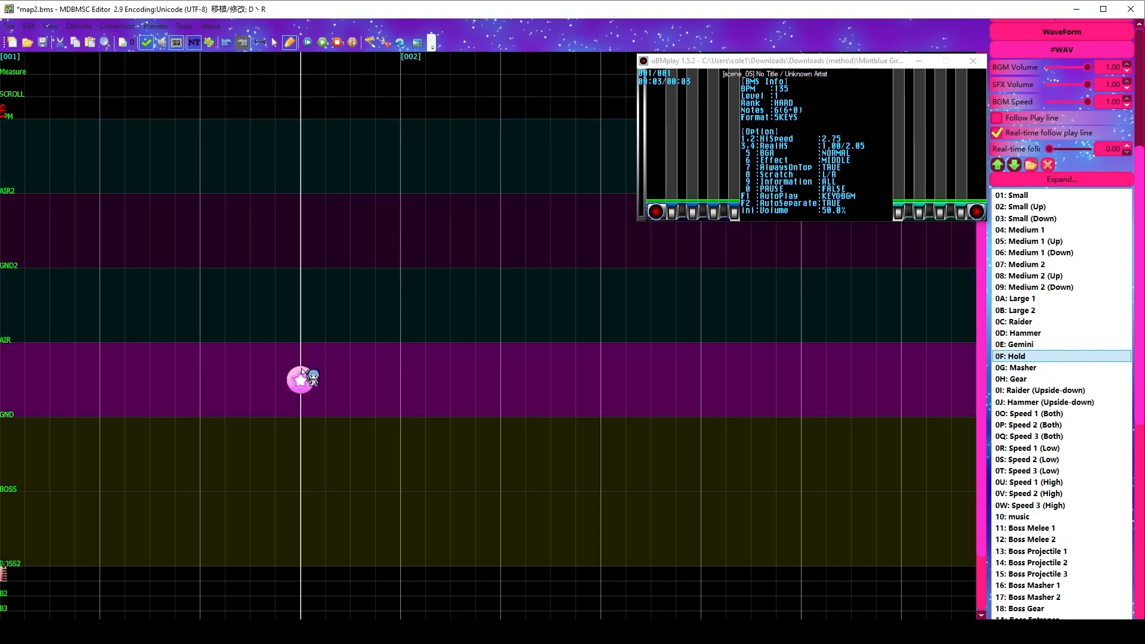
drag(303, 374, 506, 382)
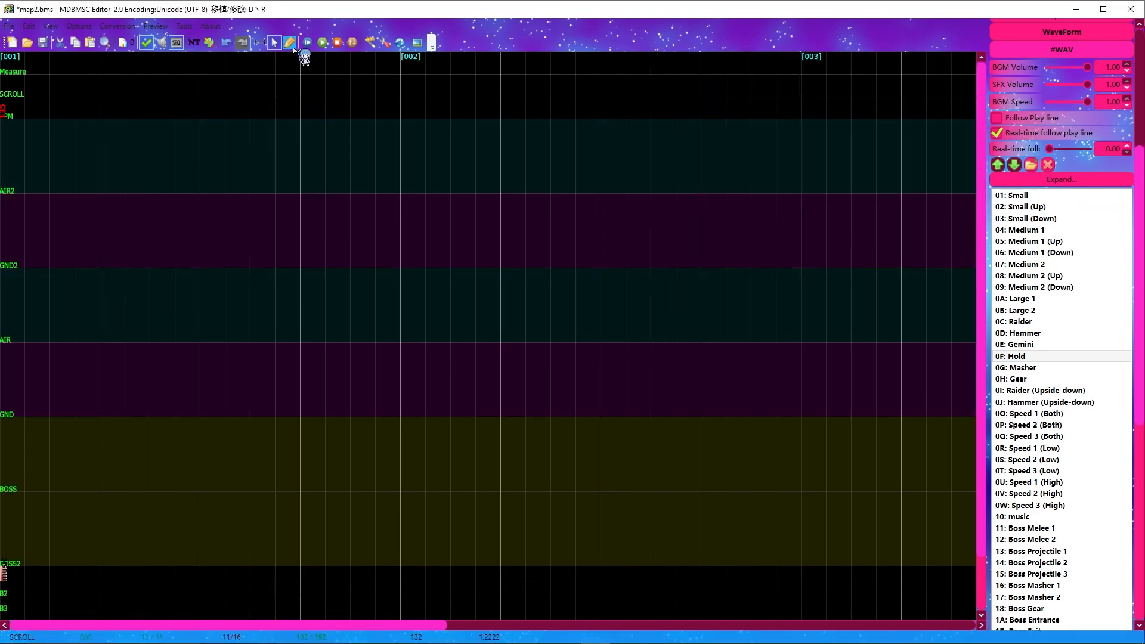
Step: Place one Small note on the GND lane at the start of measure 002 and return to selection mode
click(291, 46)
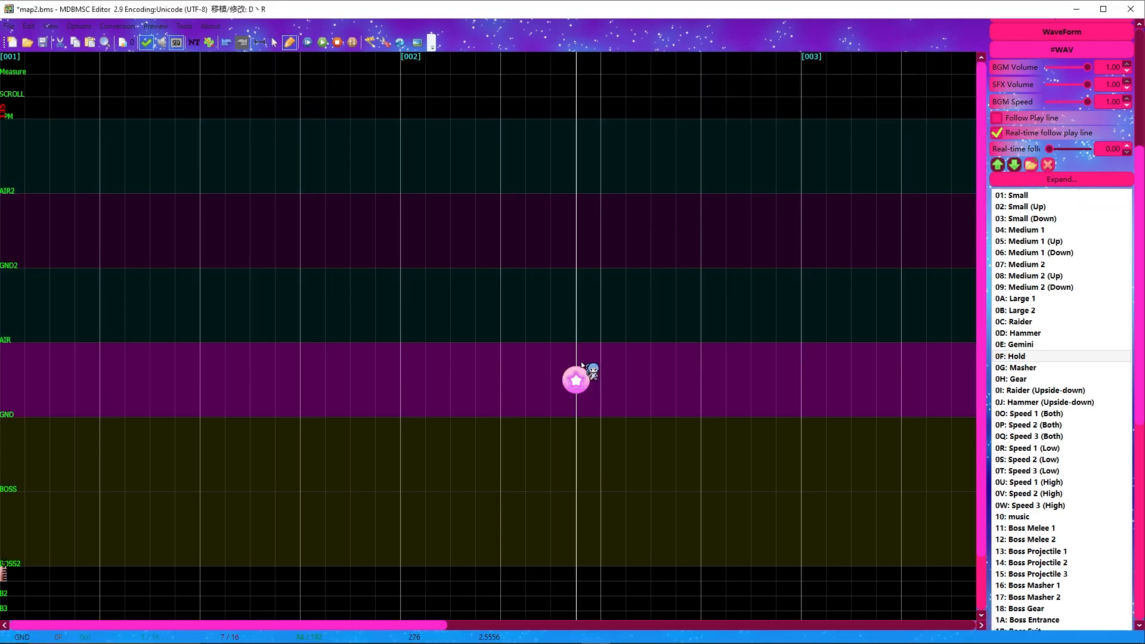
click(274, 41)
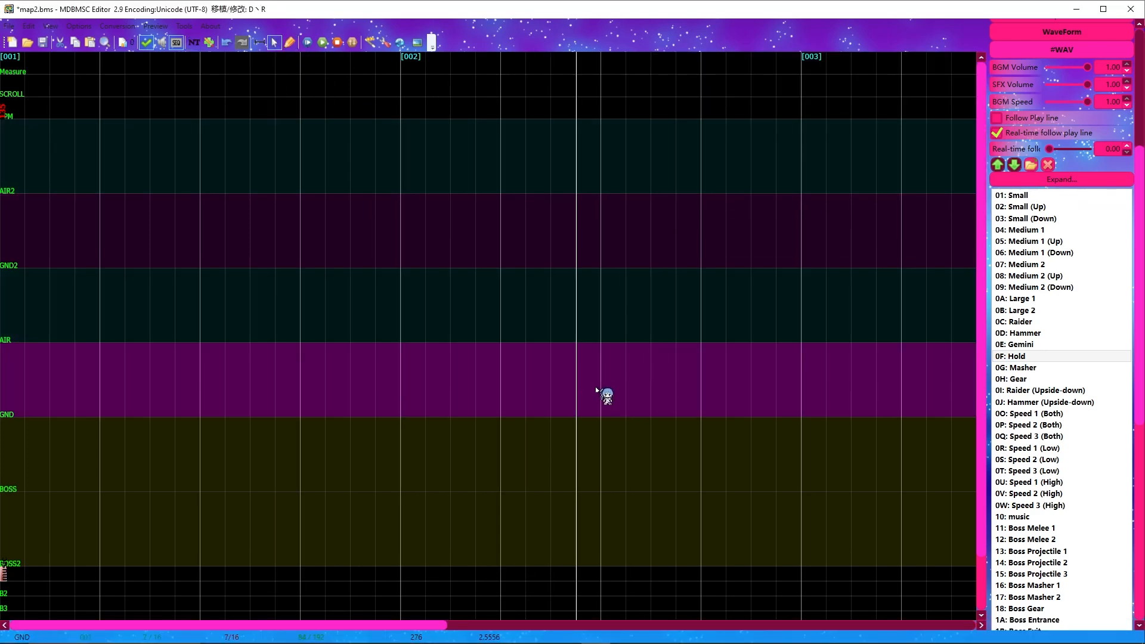
click(290, 43)
click(1047, 197)
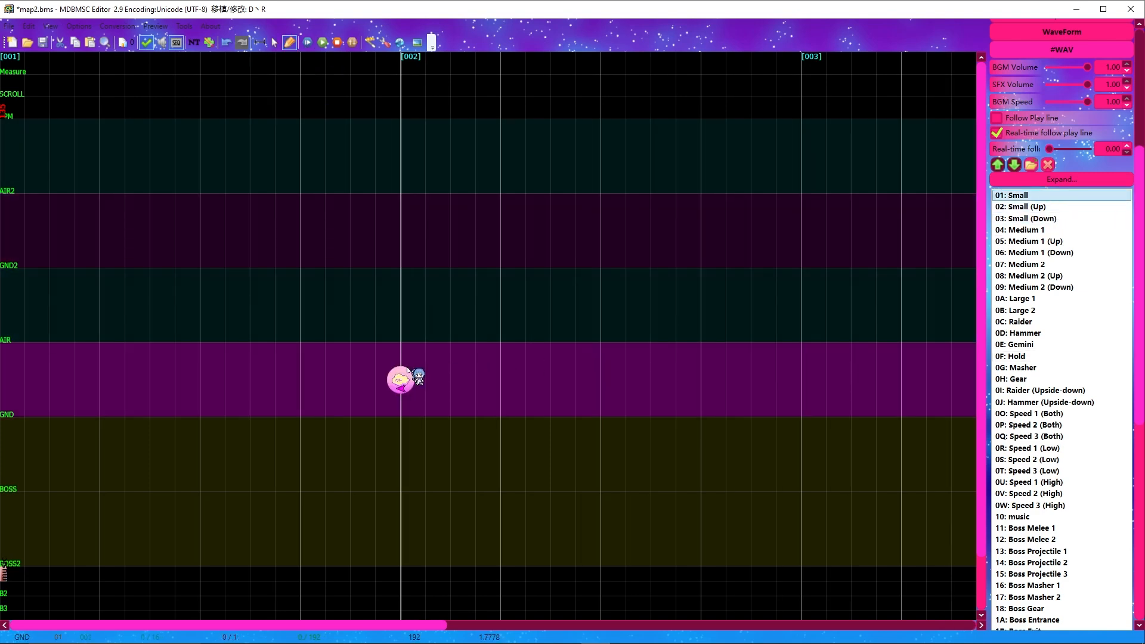
click(409, 371)
click(274, 41)
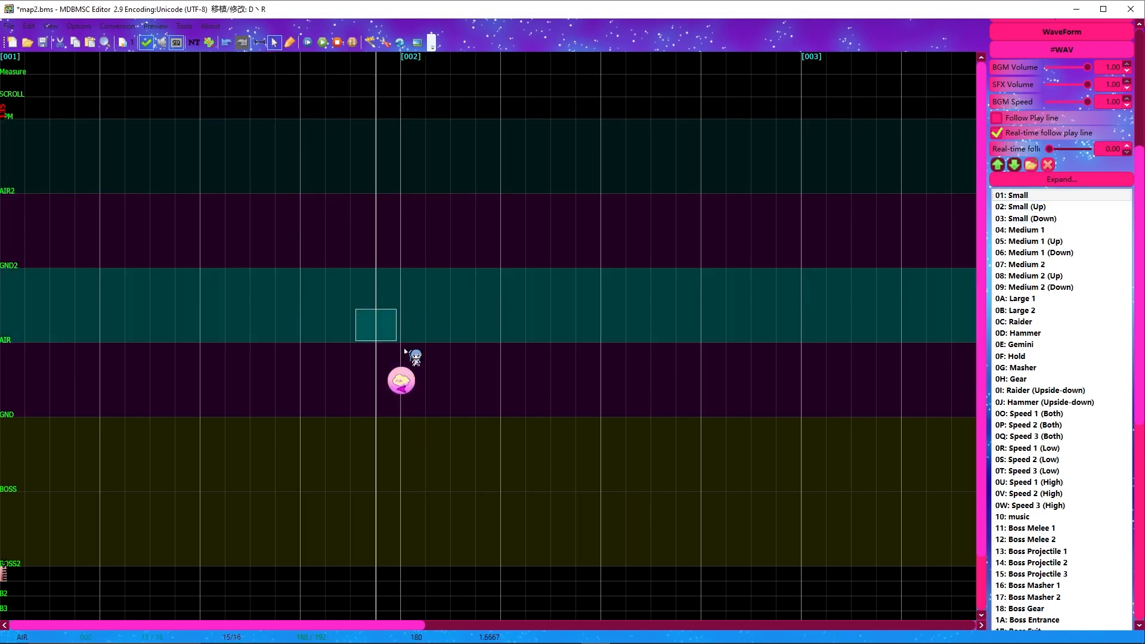
Step: Convert the selected Small note on the GND lane to a hidden note and preview the chart from the beginning
click(113, 27)
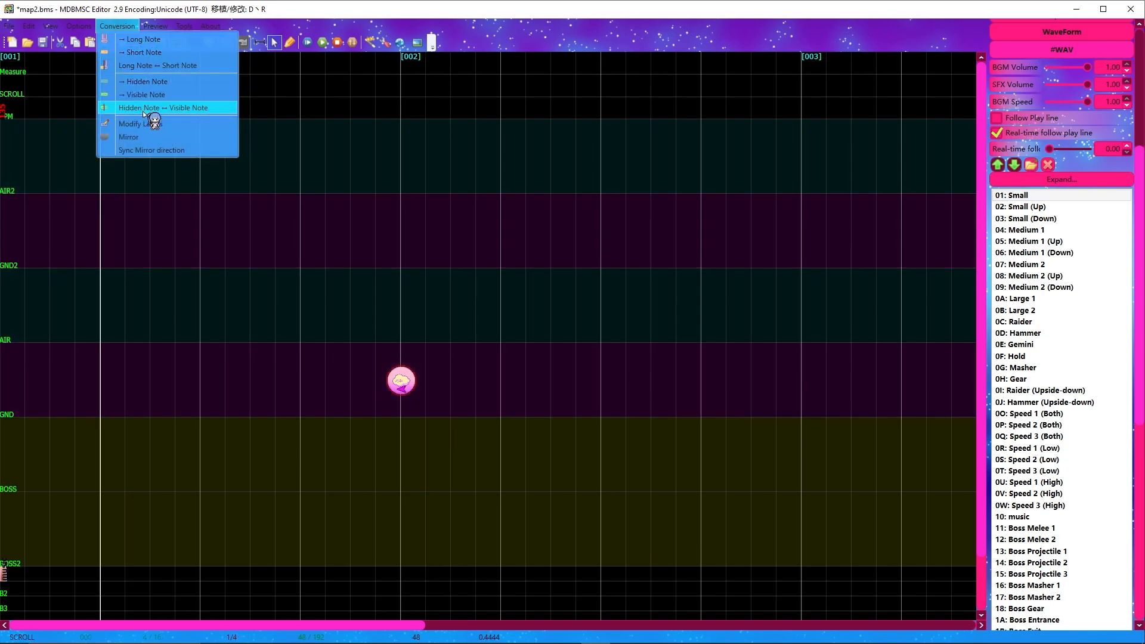
click(119, 110)
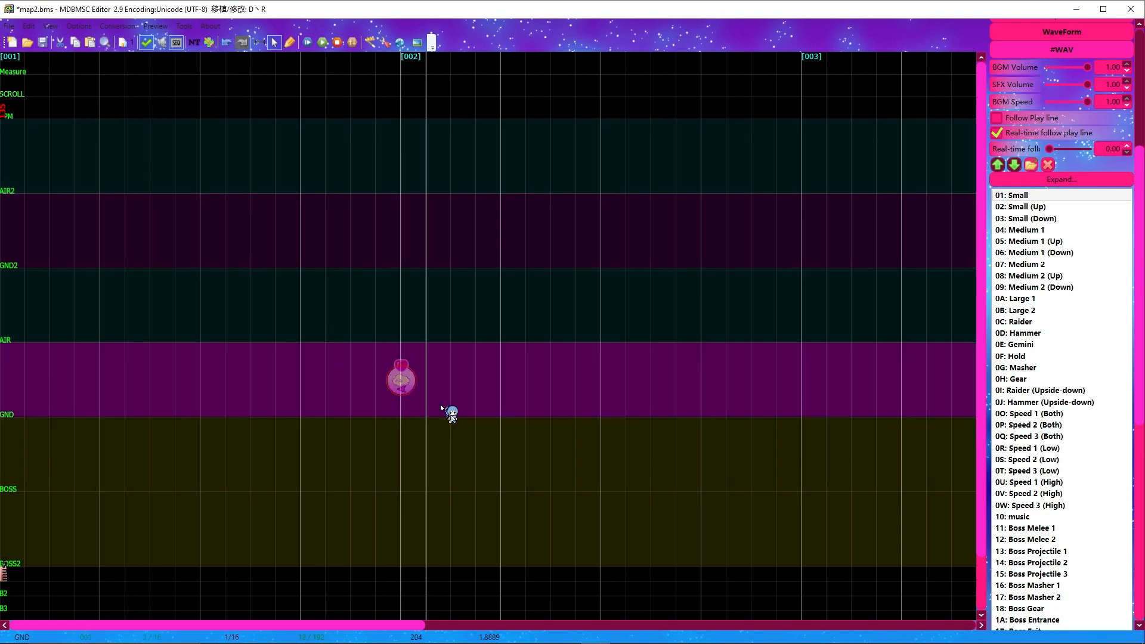
click(322, 42)
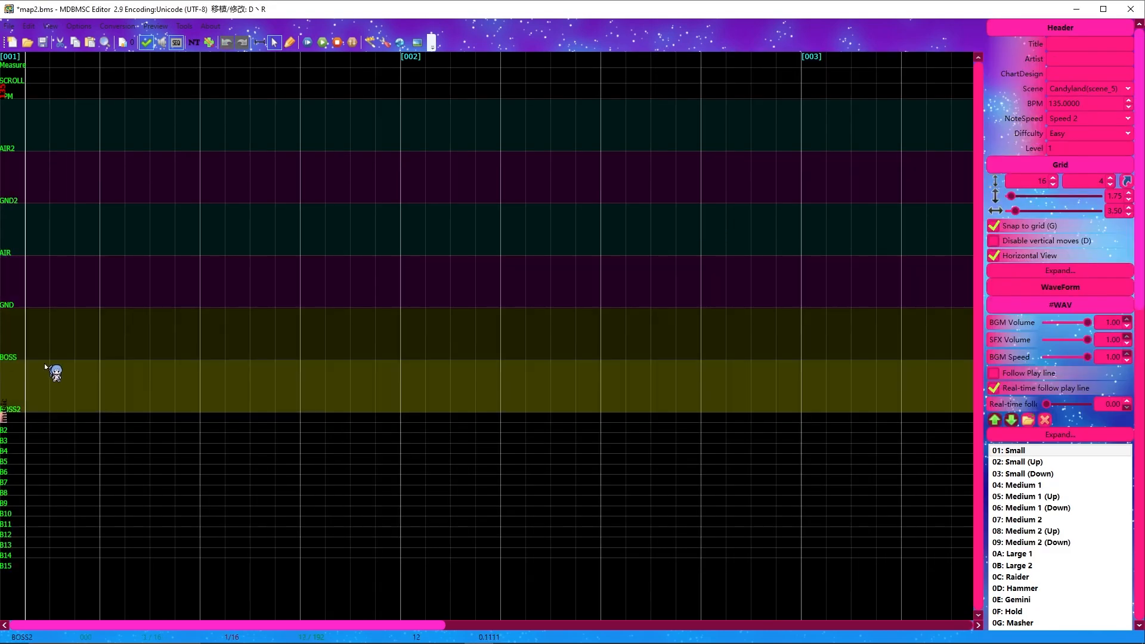
drag(46, 356, 3, 438)
Step: Choose the 10: music entry in the #WAV list for the B1 lane at the start of measure 001, ending in selection mode
scroll(1136, 448, down, 10)
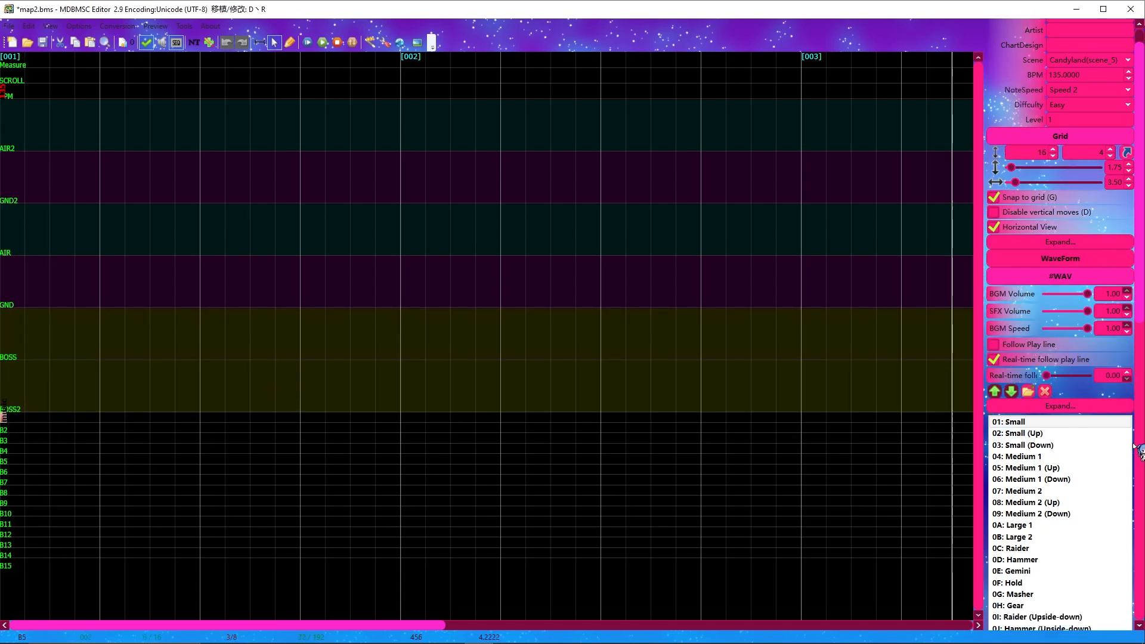
scroll(1136, 448, down, 3)
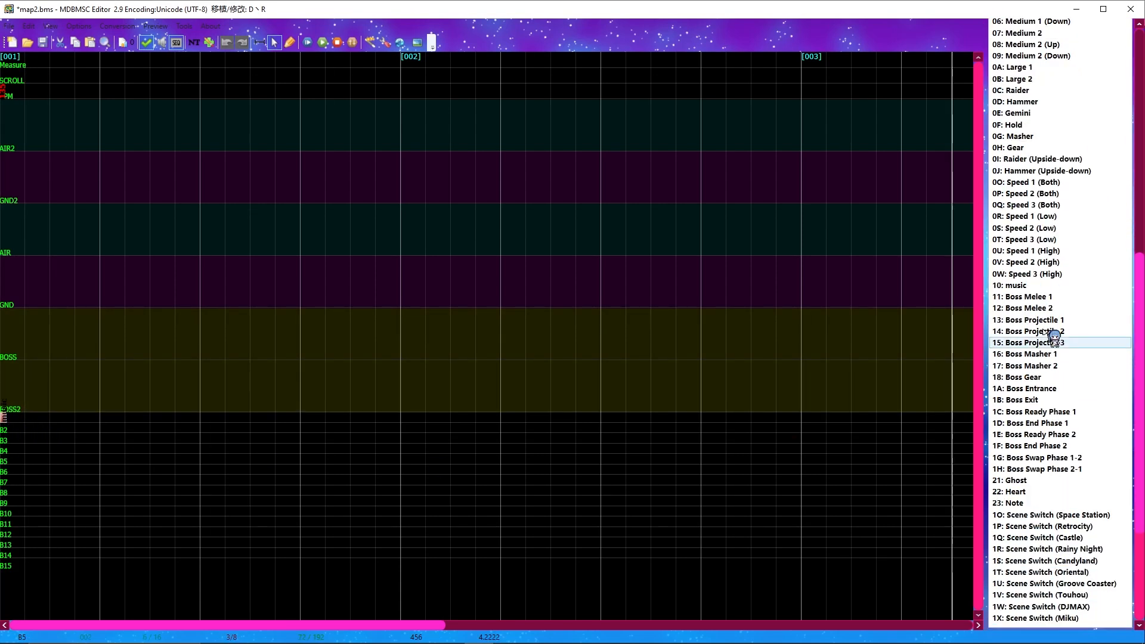
click(1026, 285)
click(289, 42)
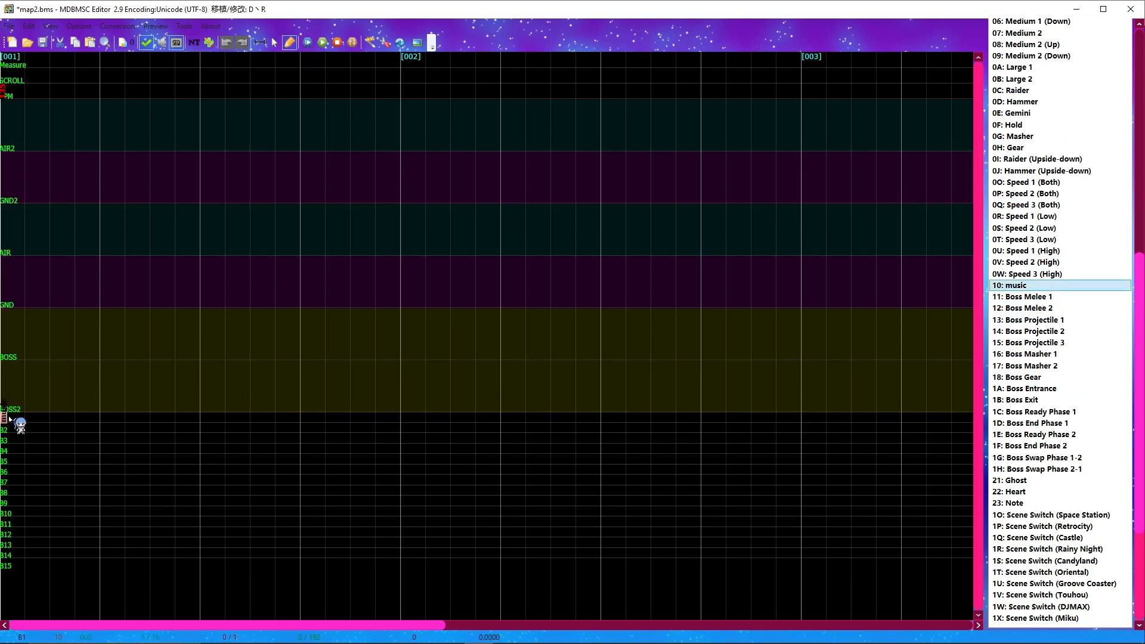
key(F5)
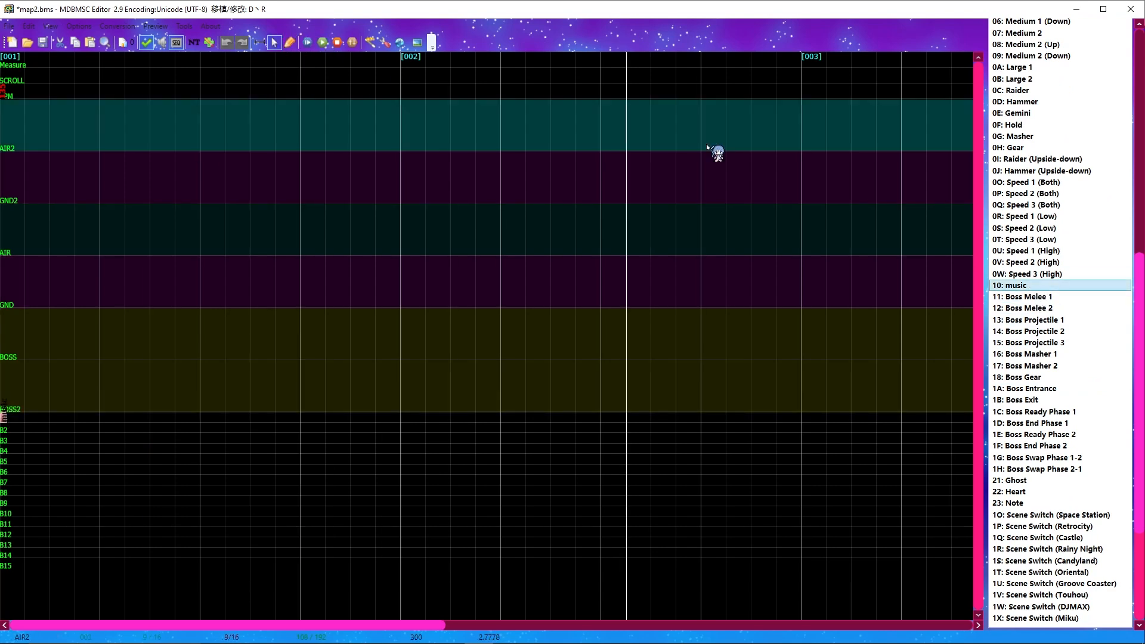